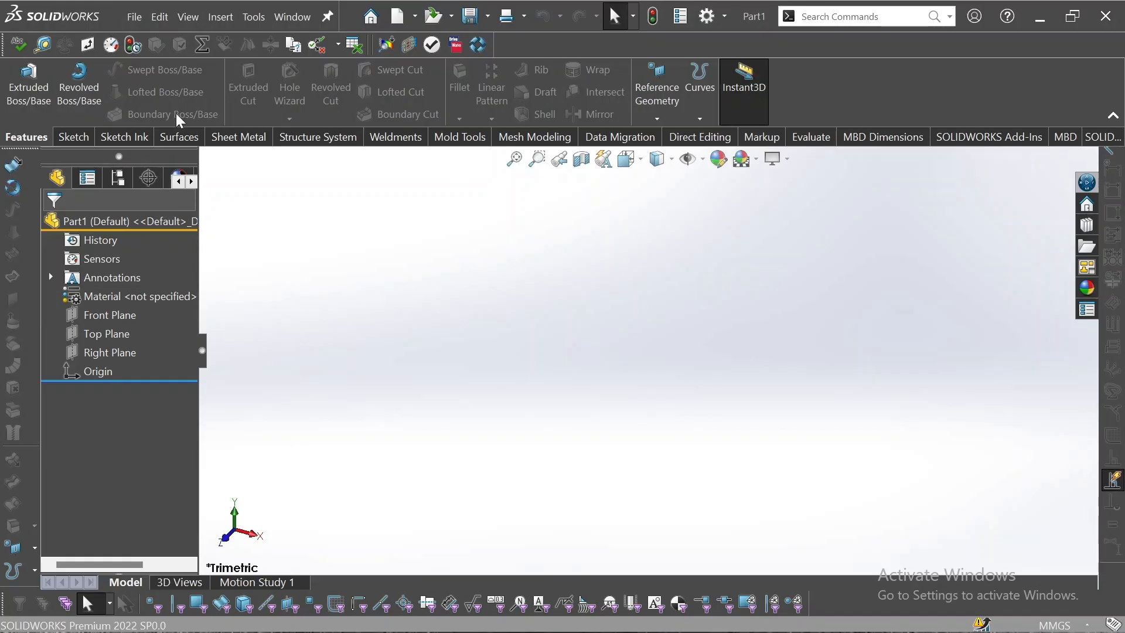
# - Sketch a center rectangle about 149 mm wide on the Front Plane, centred on the origin
pyautogui.click(71, 137)
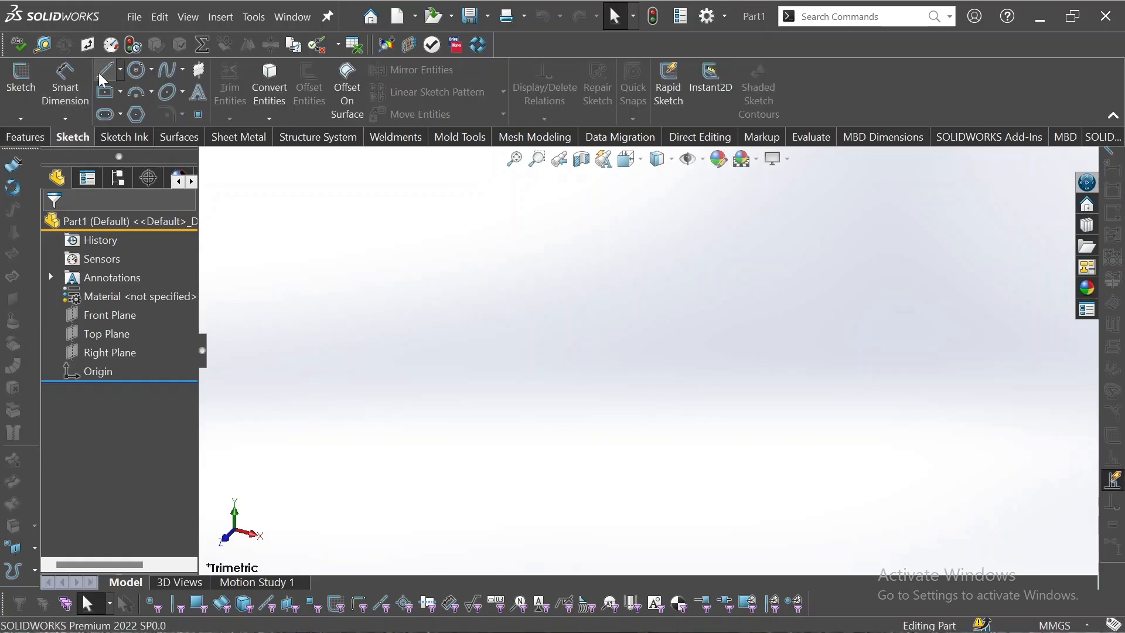
pyautogui.click(21, 79)
pyautogui.click(515, 307)
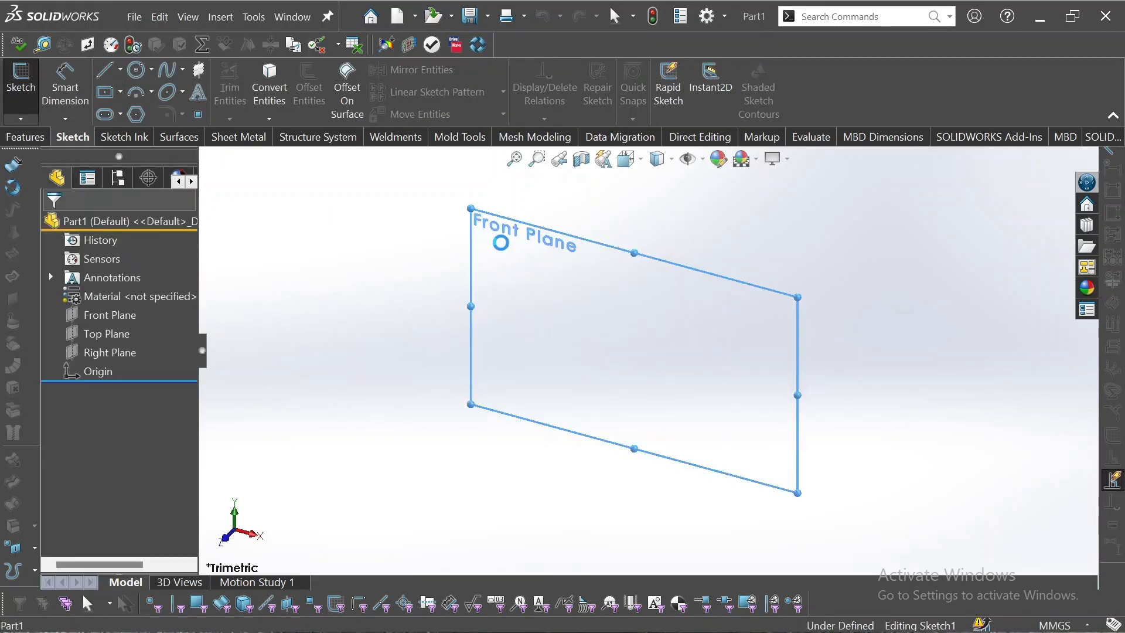
pyautogui.press('r')
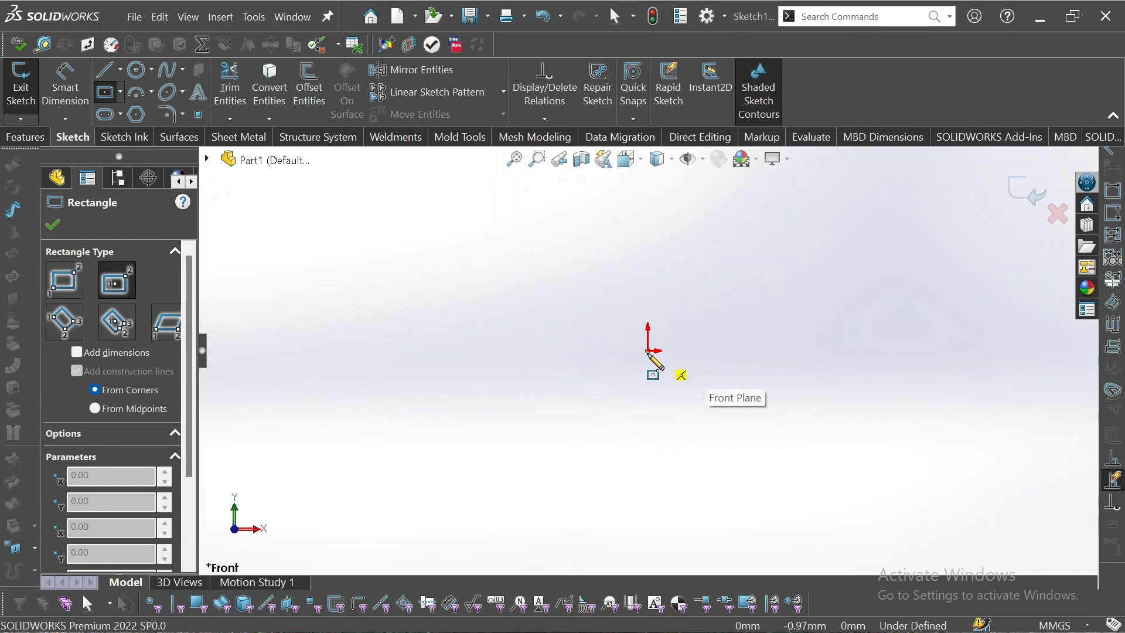
pyautogui.moveTo(648, 351)
pyautogui.mouseDown()
pyautogui.moveTo(807, 239)
pyautogui.moveTo(844, 238)
pyautogui.moveTo(850, 222)
pyautogui.mouseUp()
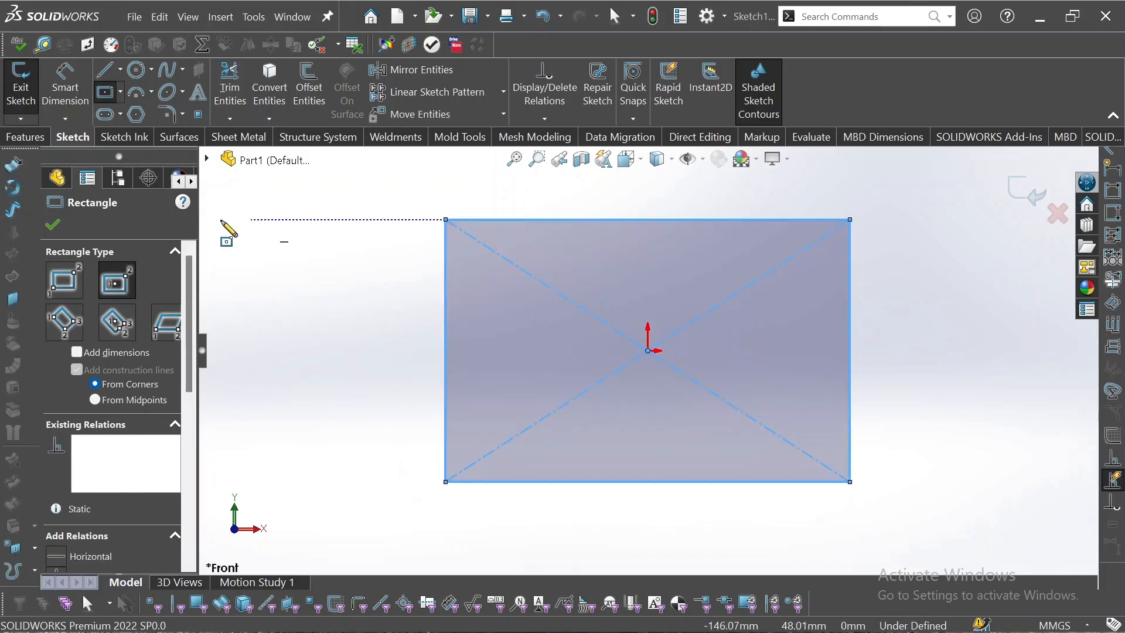
# - Extrude the rectangle with the Mid Plane end condition to a total depth of 100 mm
pyautogui.click(27, 137)
pyautogui.click(28, 82)
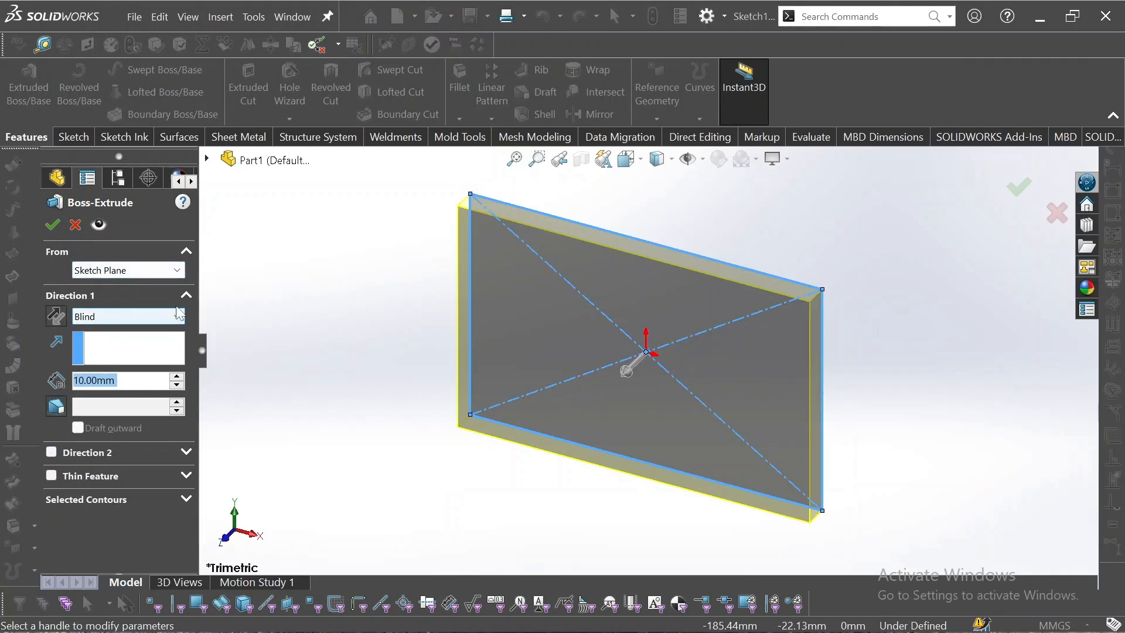
pyautogui.click(177, 317)
pyautogui.click(143, 389)
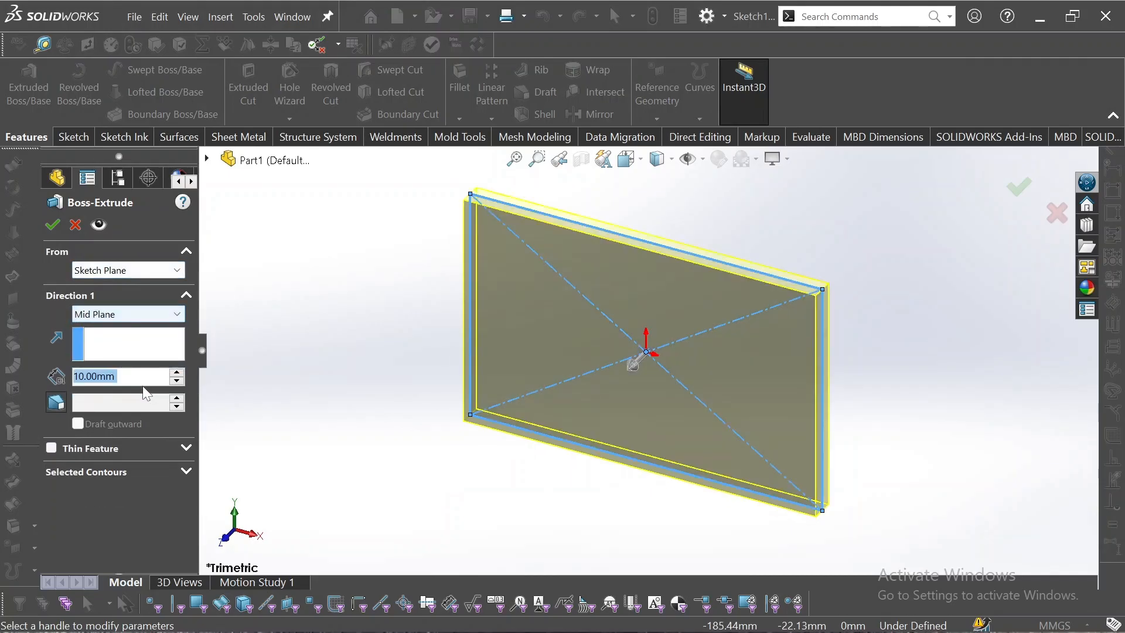
pyautogui.click(176, 374)
pyautogui.click(176, 374)
pyautogui.click(176, 373)
pyautogui.click(177, 374)
pyautogui.click(176, 374)
pyautogui.doubleClick(176, 374)
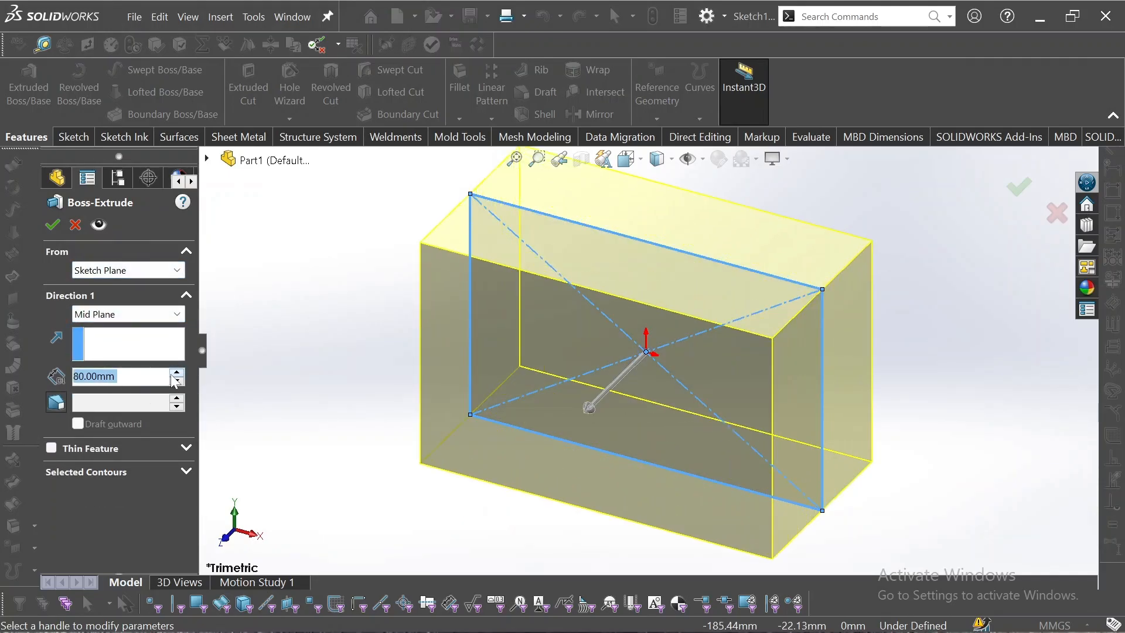
pyautogui.click(176, 374)
pyautogui.click(120, 377)
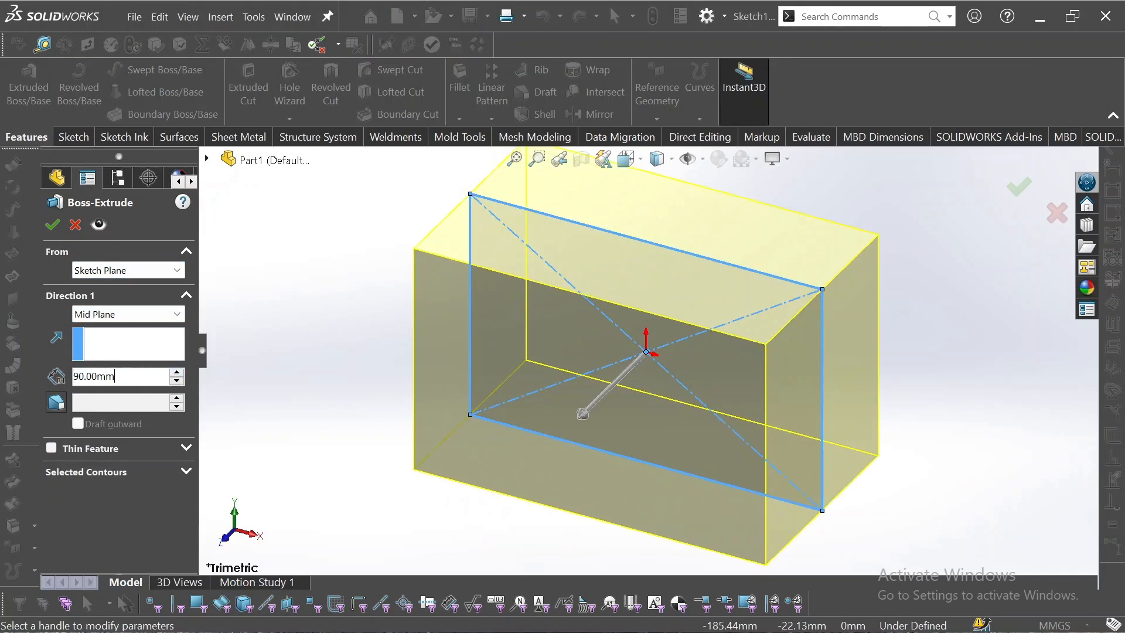
pyautogui.click(52, 224)
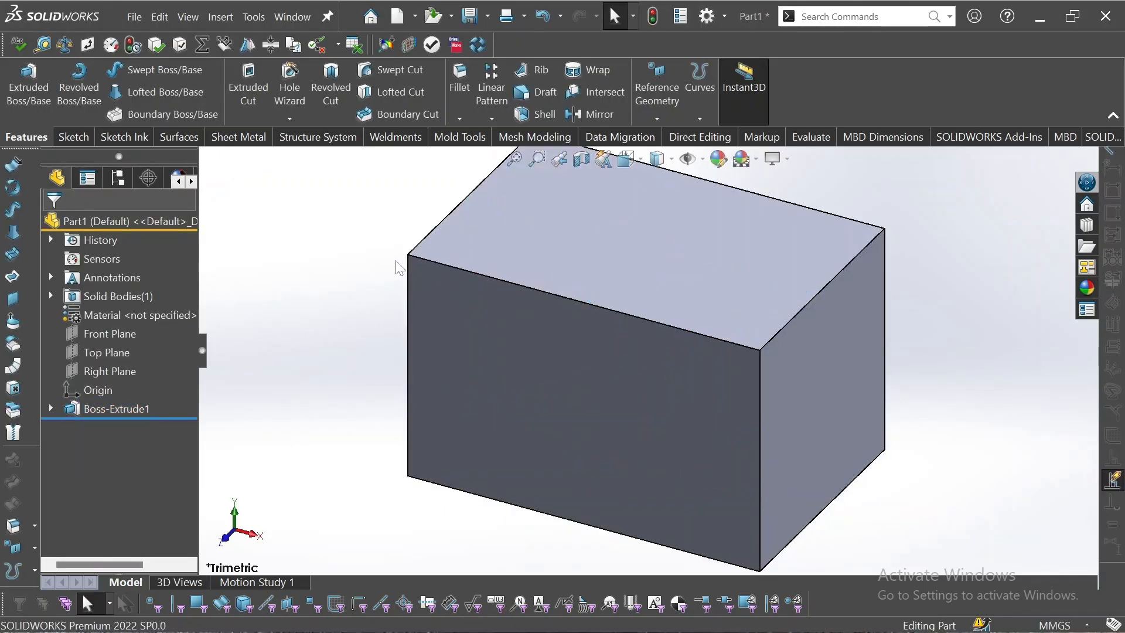
# - Start a constant size fillet and select the front, right and rear edges of the box's upper face
pyautogui.press('f')
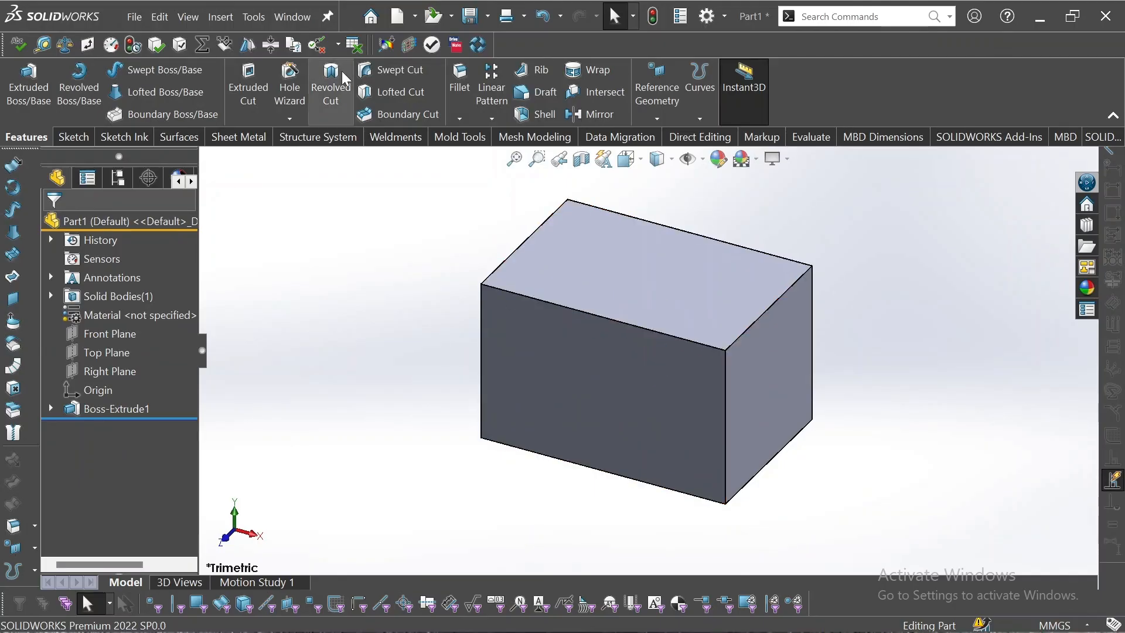
pyautogui.click(461, 77)
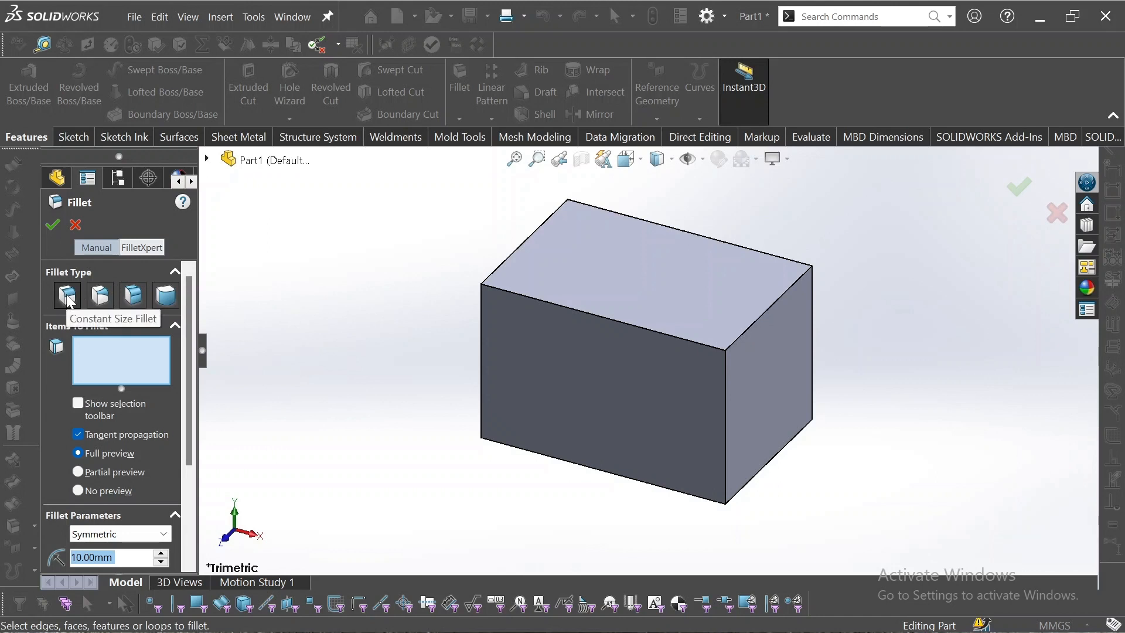
pyautogui.click(70, 301)
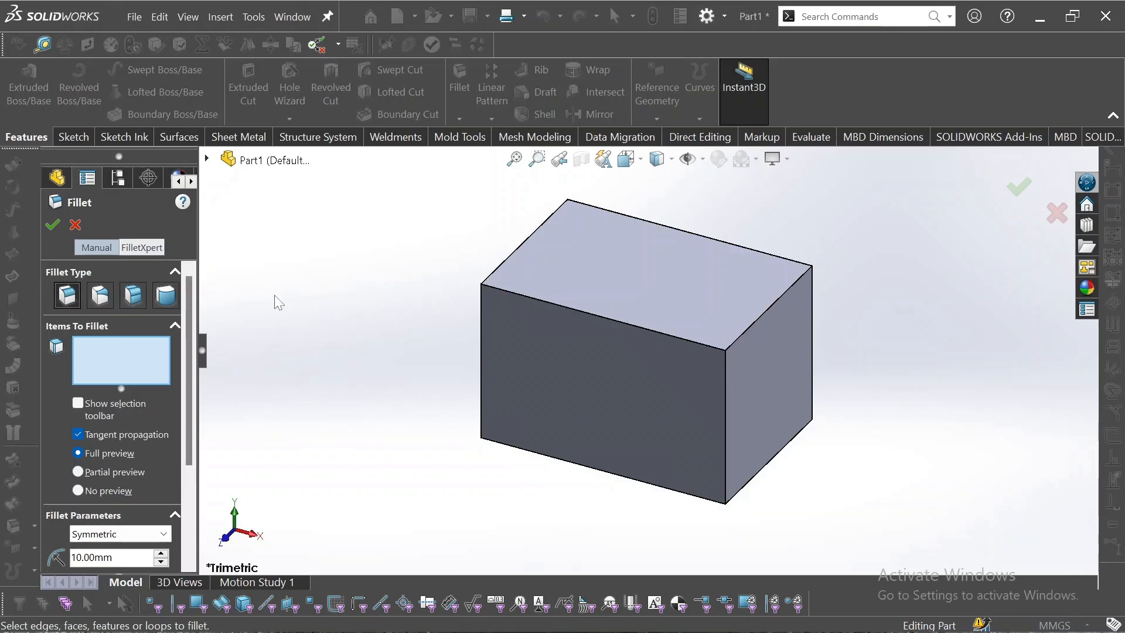
pyautogui.click(587, 316)
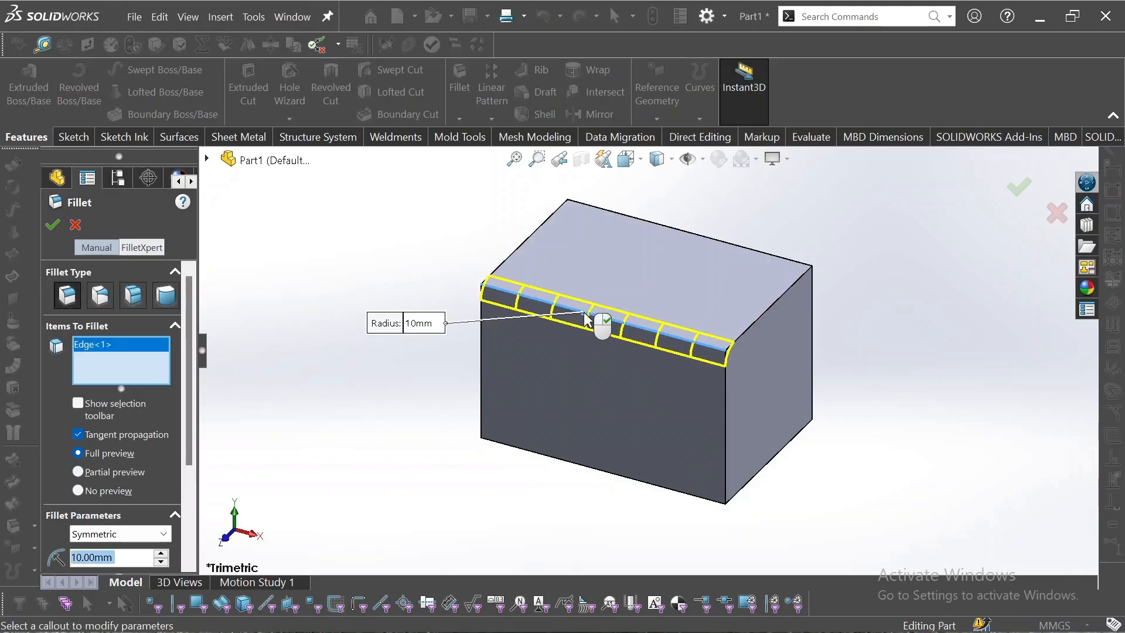
pyautogui.click(777, 315)
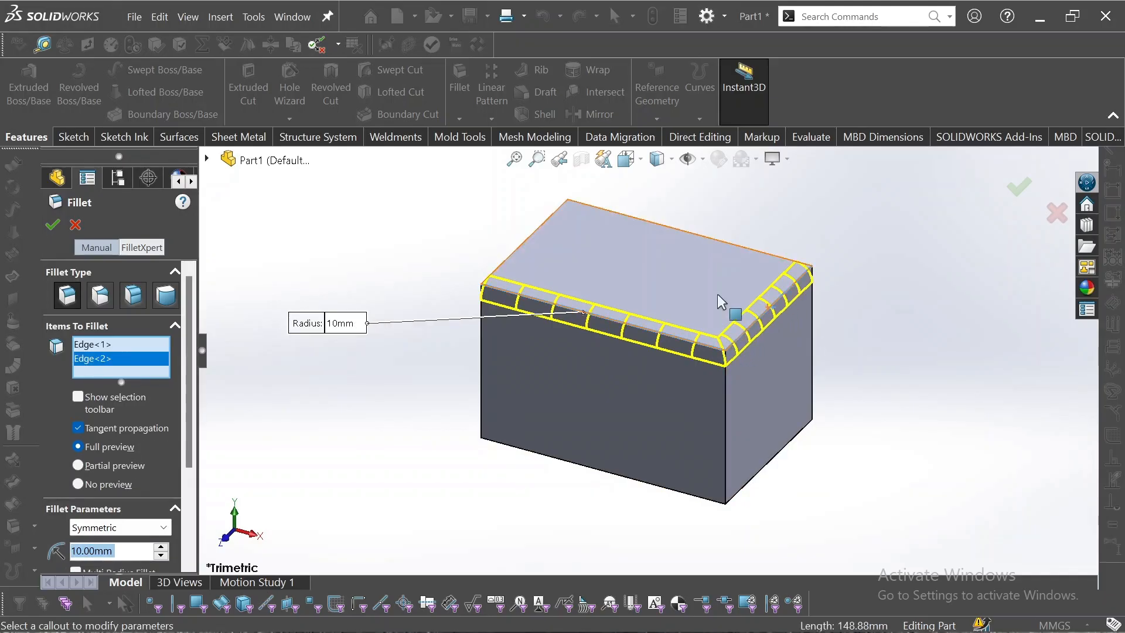
pyautogui.click(725, 244)
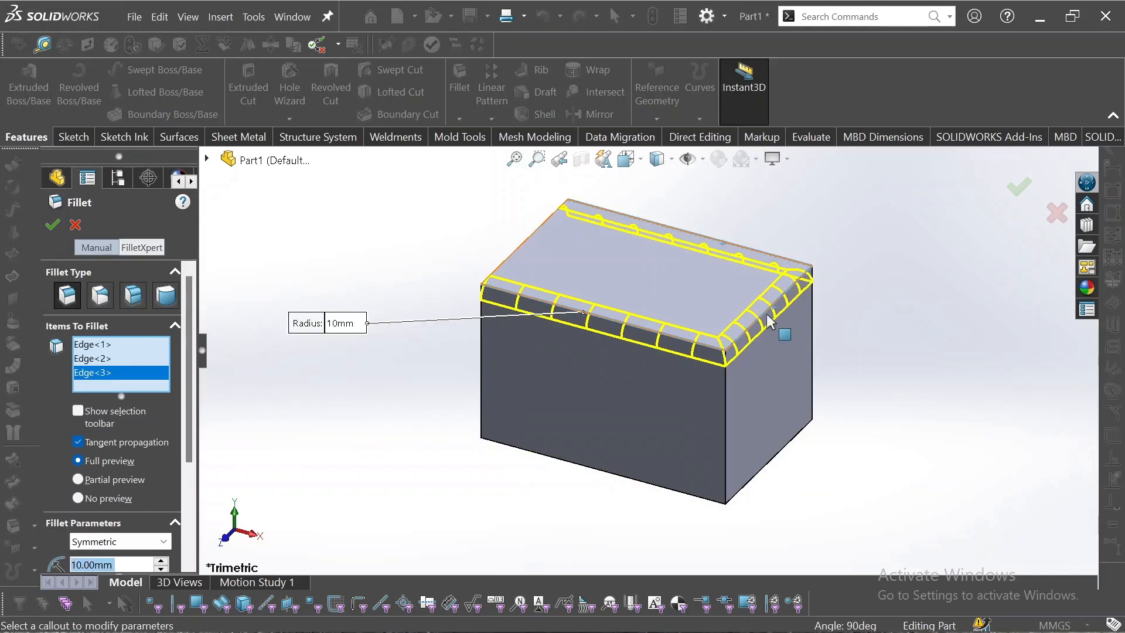
pyautogui.scroll(-4, 576, 314)
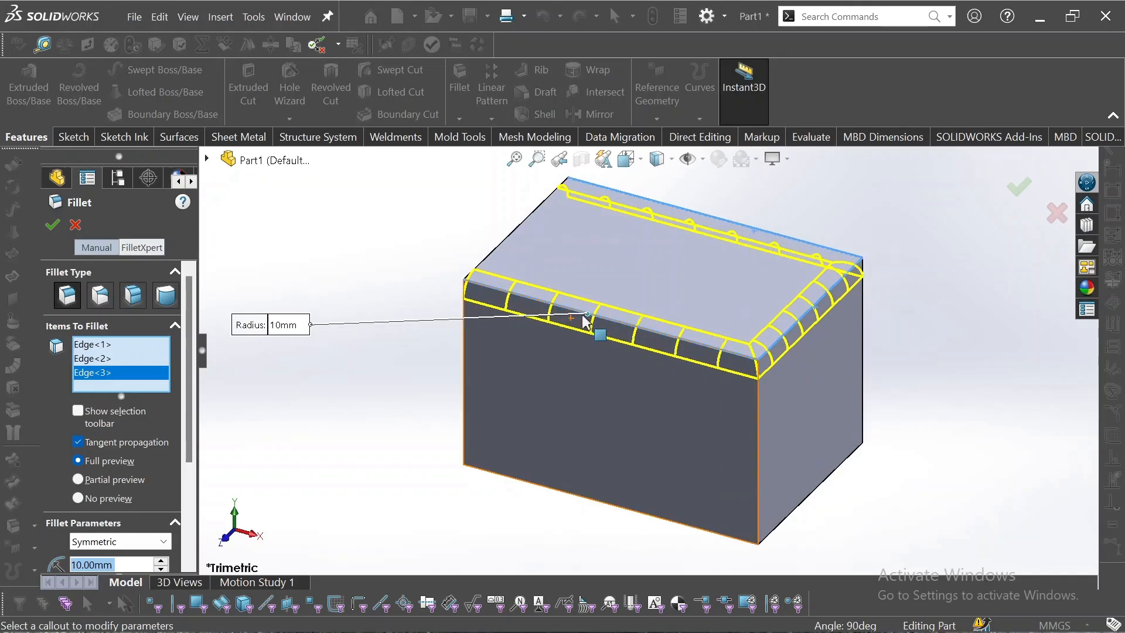
pyautogui.moveTo(576, 314); pyautogui.dragTo(511, 287, button='middle')
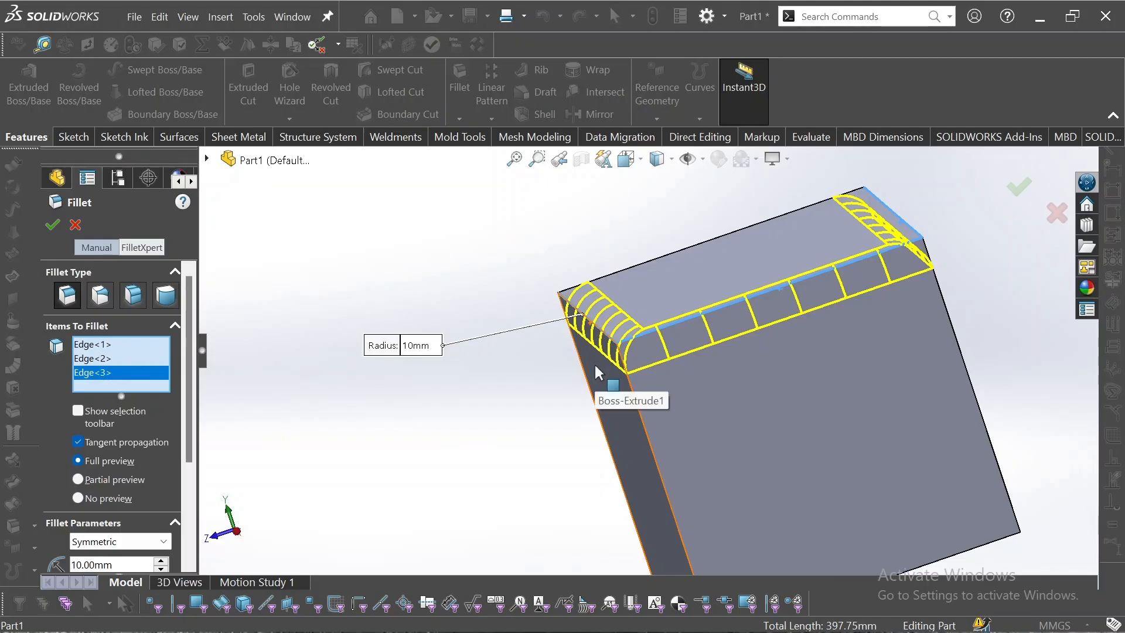
pyautogui.moveTo(599, 370); pyautogui.dragTo(632, 373, button='middle')
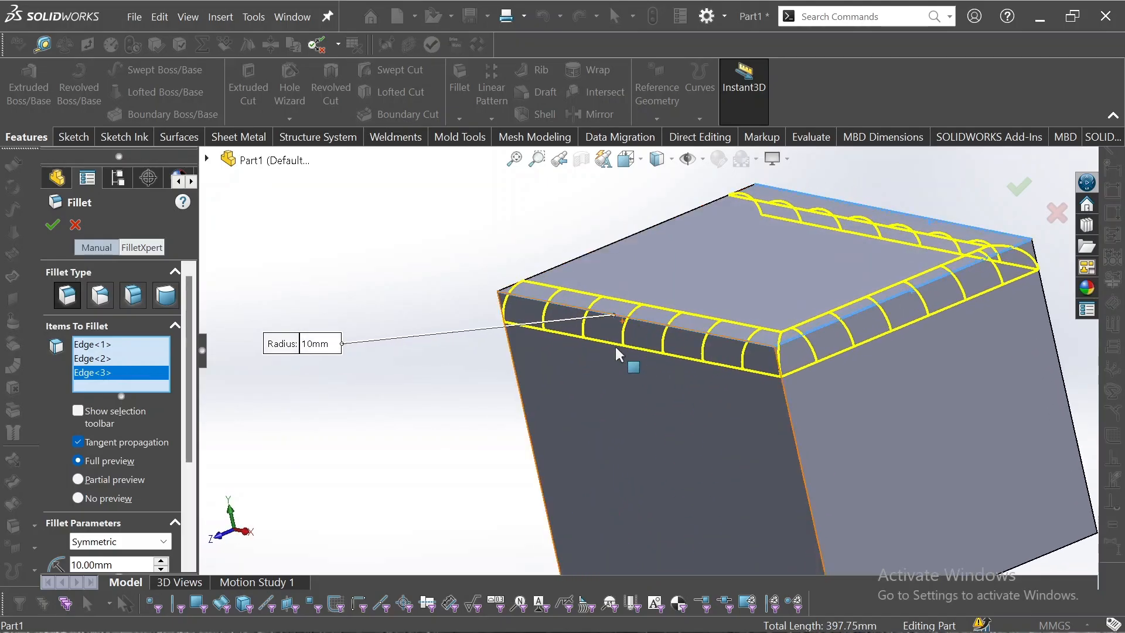
pyautogui.scroll(5, 618, 354)
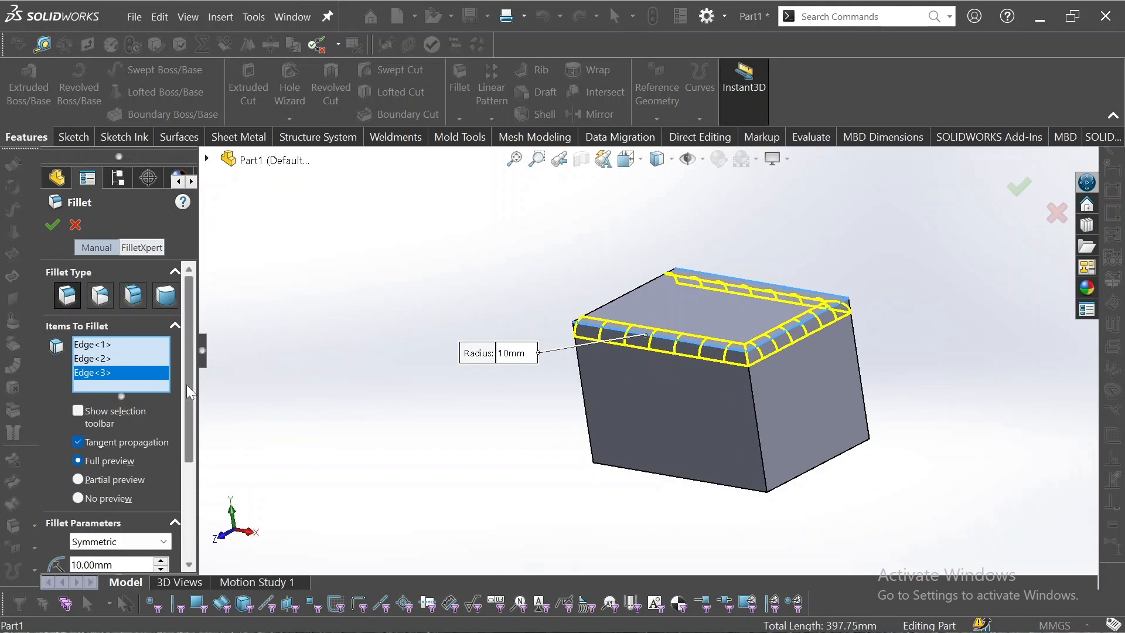
# - Make the fillet asymmetric, with Radius 1 set to 30 mm and Radius 2 set to 50 mm
pyautogui.moveTo(186, 384); pyautogui.dragTo(189, 455)
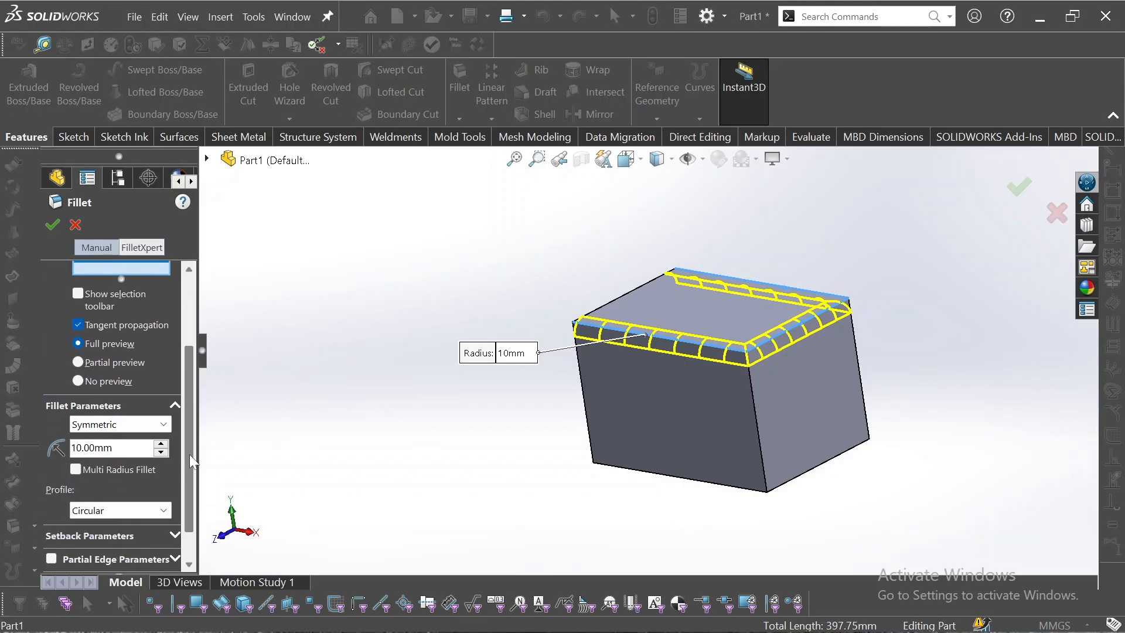
pyautogui.click(164, 426)
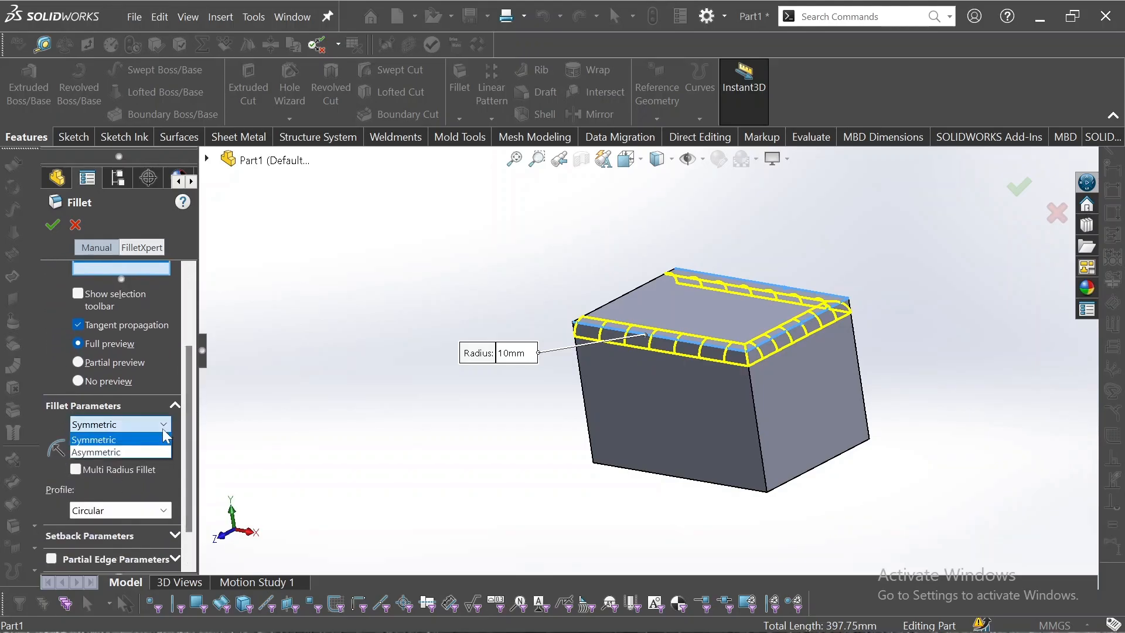
pyautogui.click(114, 452)
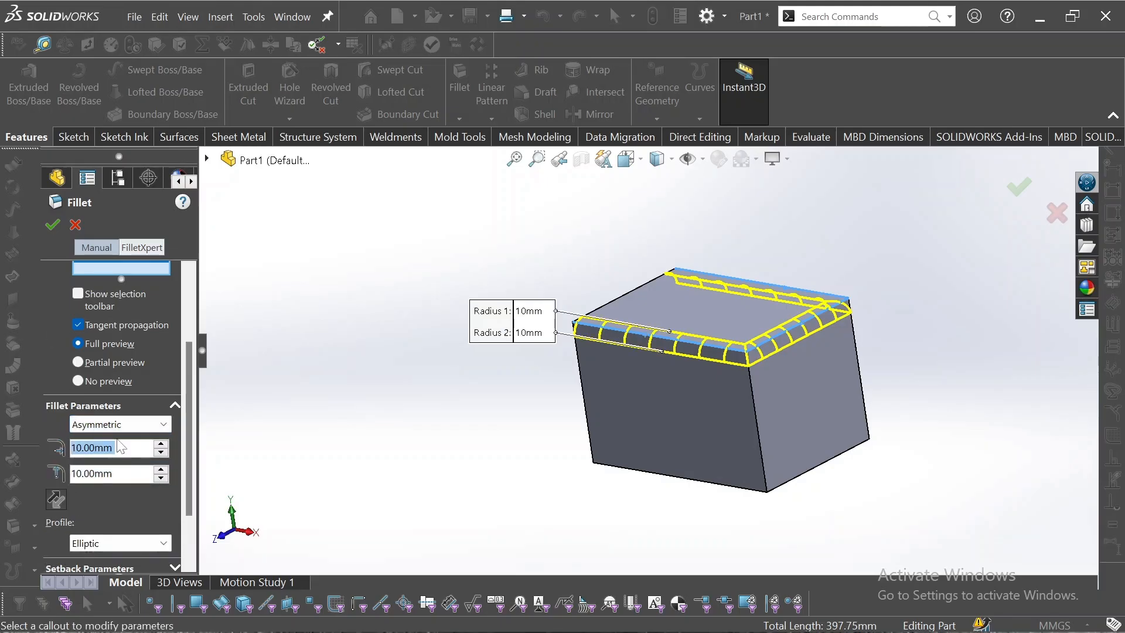
pyautogui.scroll(-3, 609, 355)
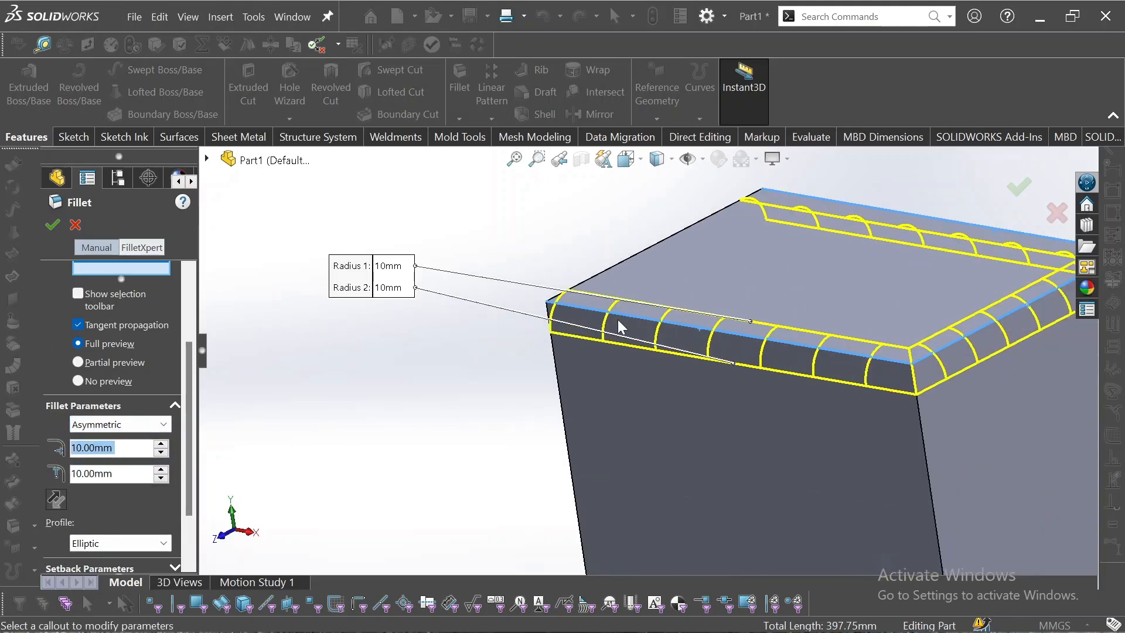
pyautogui.click(390, 266)
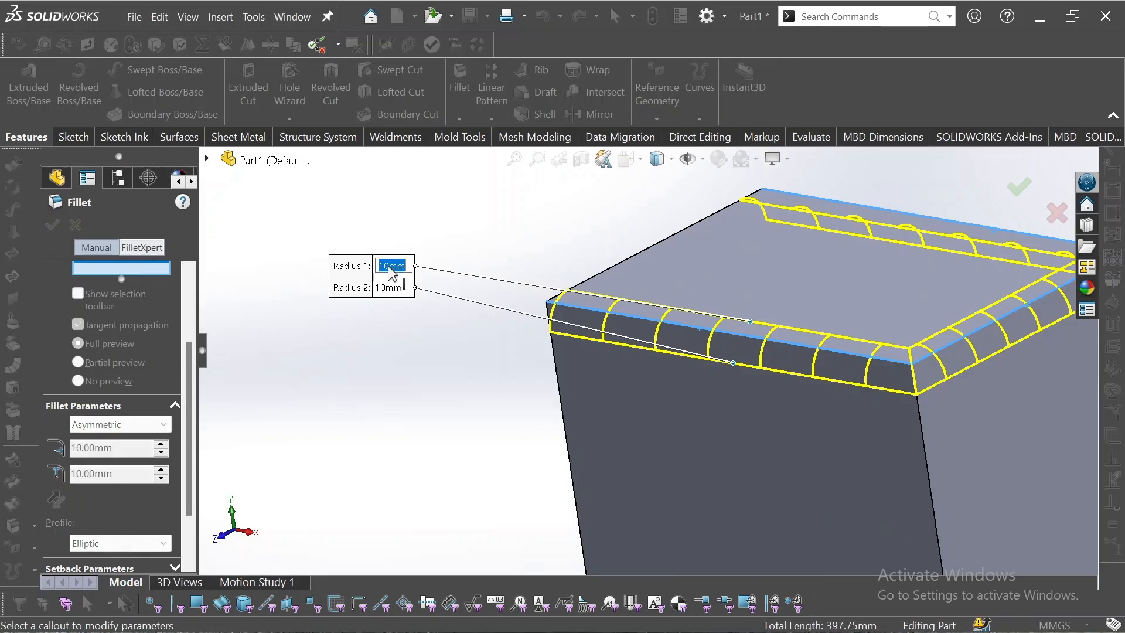
pyautogui.write('30')
pyautogui.press('Return')
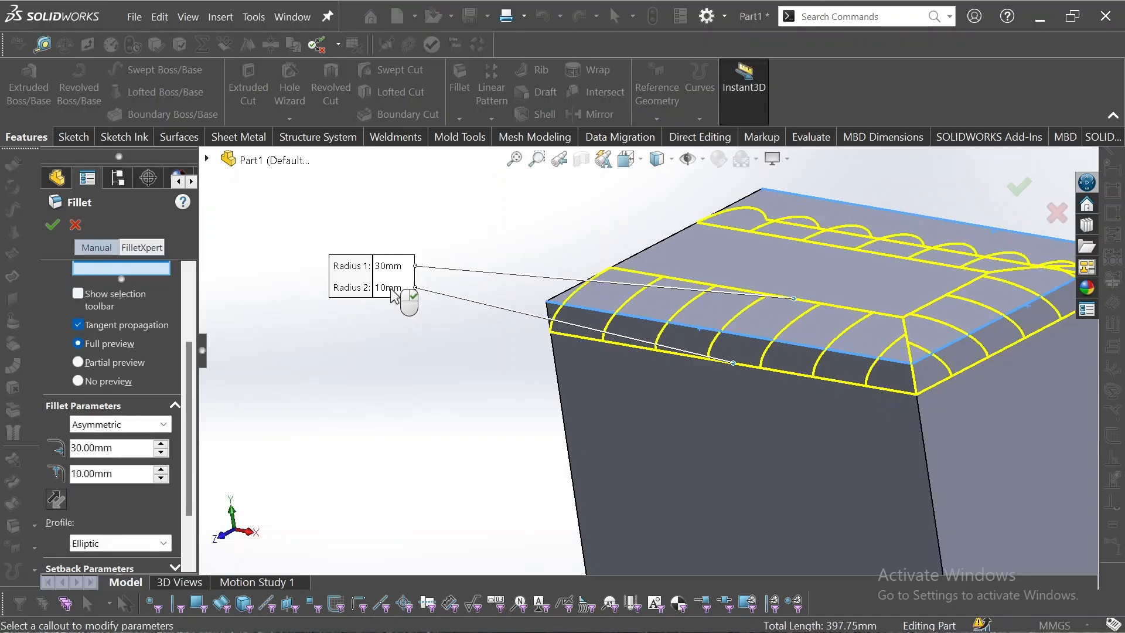
pyautogui.click(391, 288)
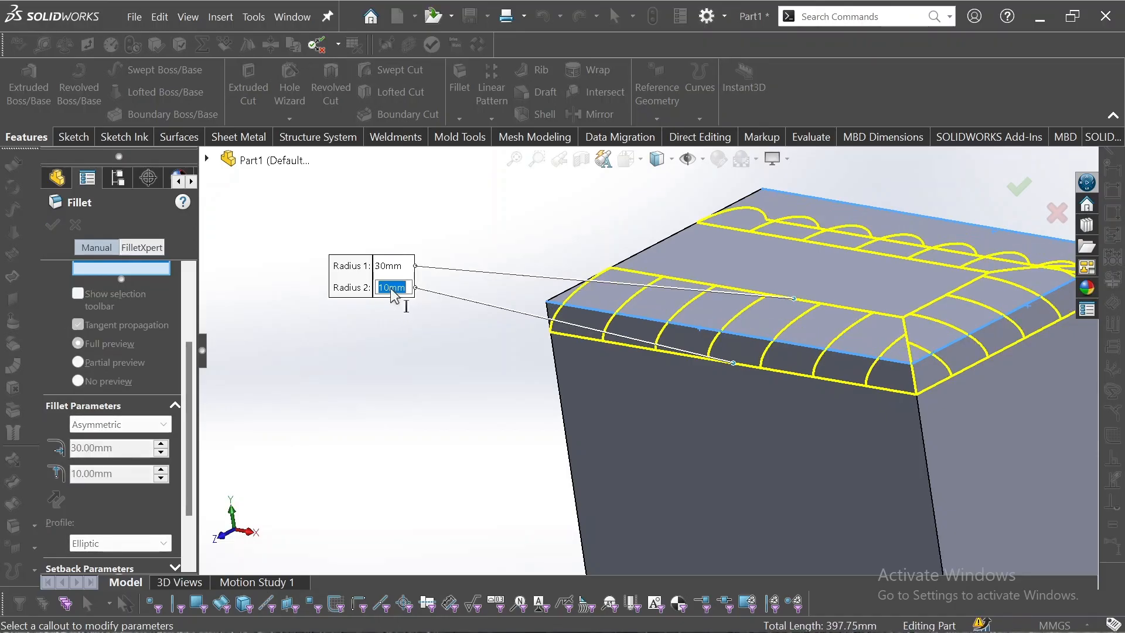
pyautogui.write('50')
pyautogui.press('Return')
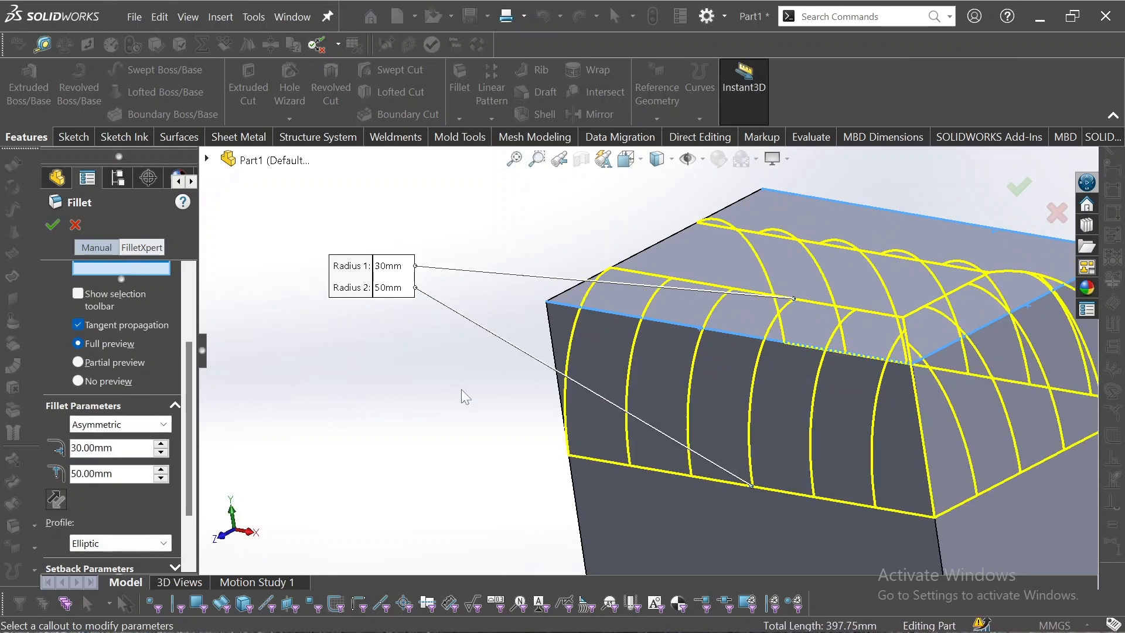
# - Inspect the preview of the asymmetric fillet from the side and apply it to the three upper edges
pyautogui.moveTo(465, 395); pyautogui.dragTo(400, 377, button='middle')
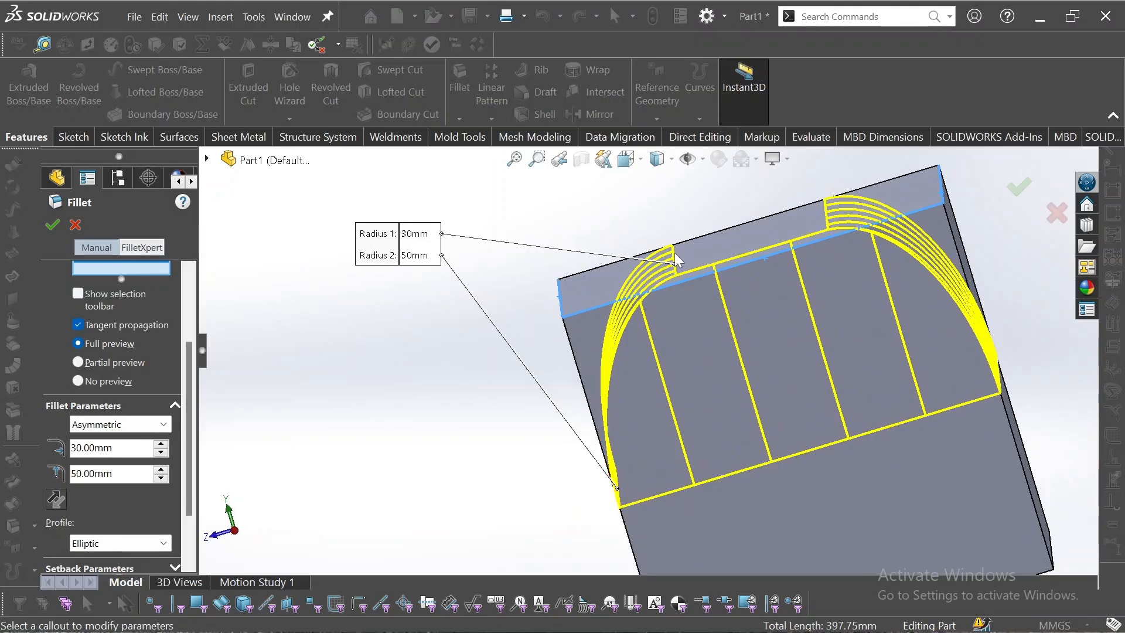
pyautogui.moveTo(692, 265); pyautogui.dragTo(732, 259, button='middle')
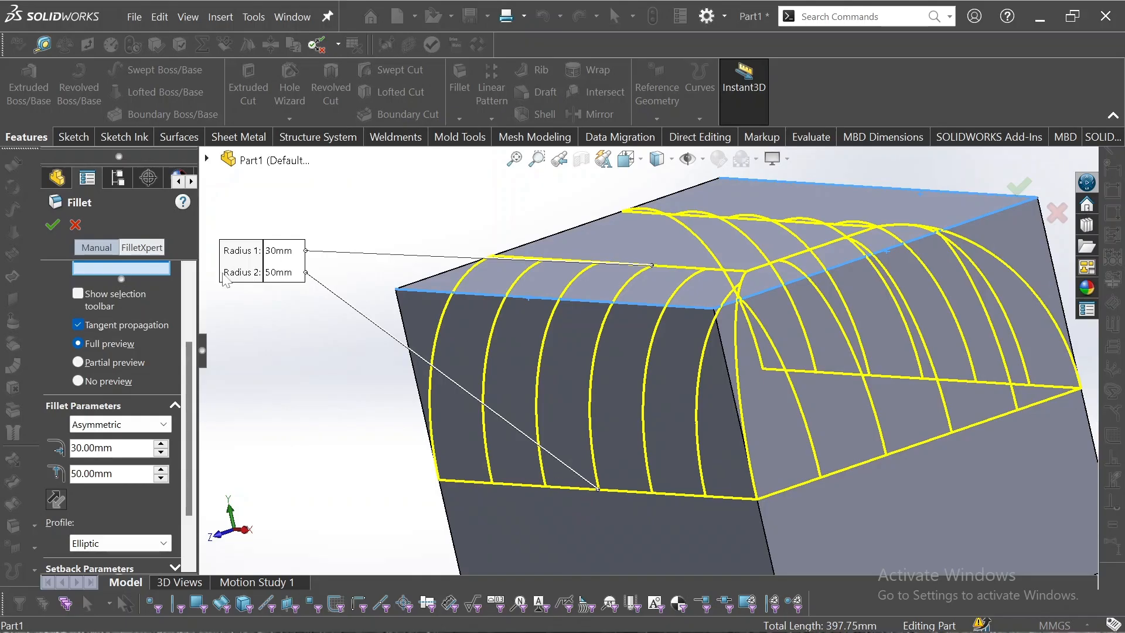
pyautogui.click(56, 229)
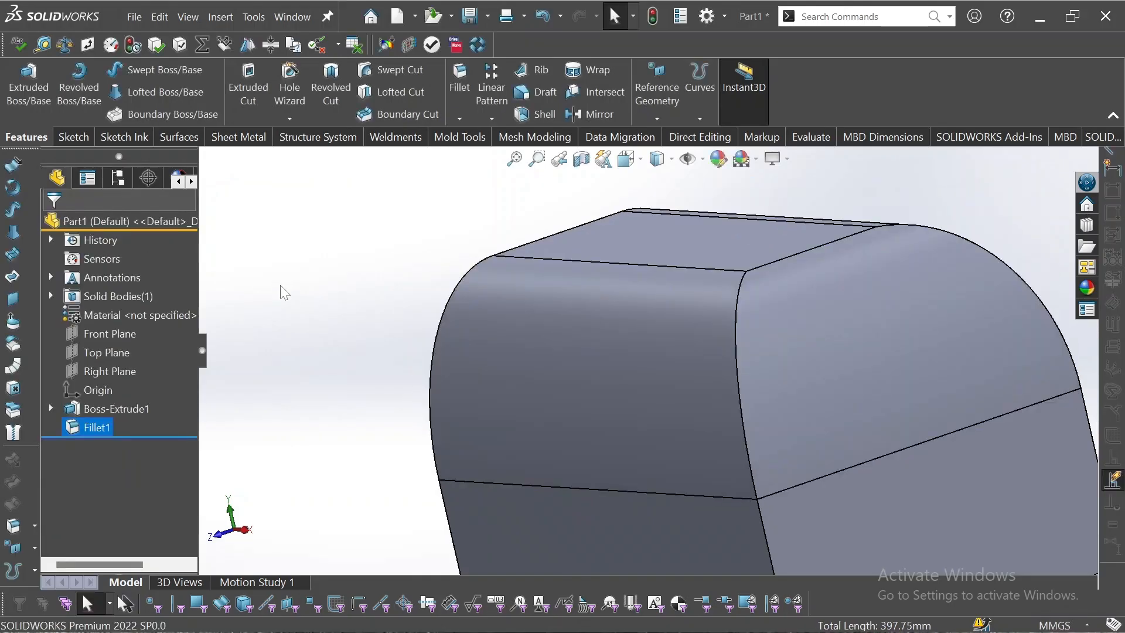
pyautogui.moveTo(299, 295); pyautogui.dragTo(336, 344, button='middle')
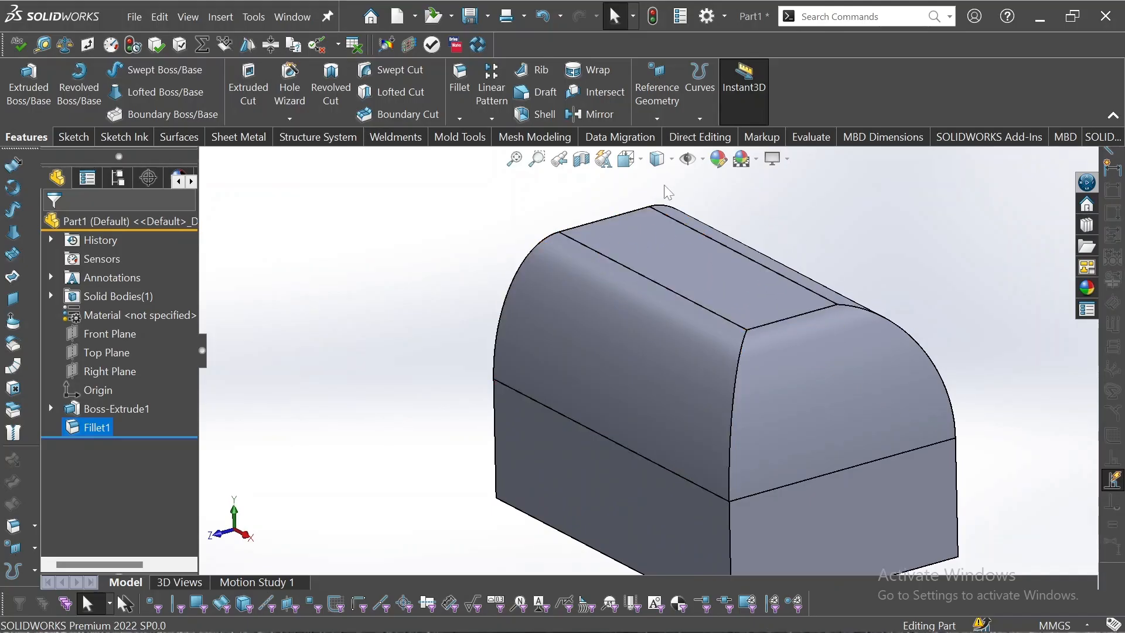
# - Display the filleted part shaded without edges, and restore the shaded style with edges
pyautogui.click(677, 165)
pyautogui.click(657, 205)
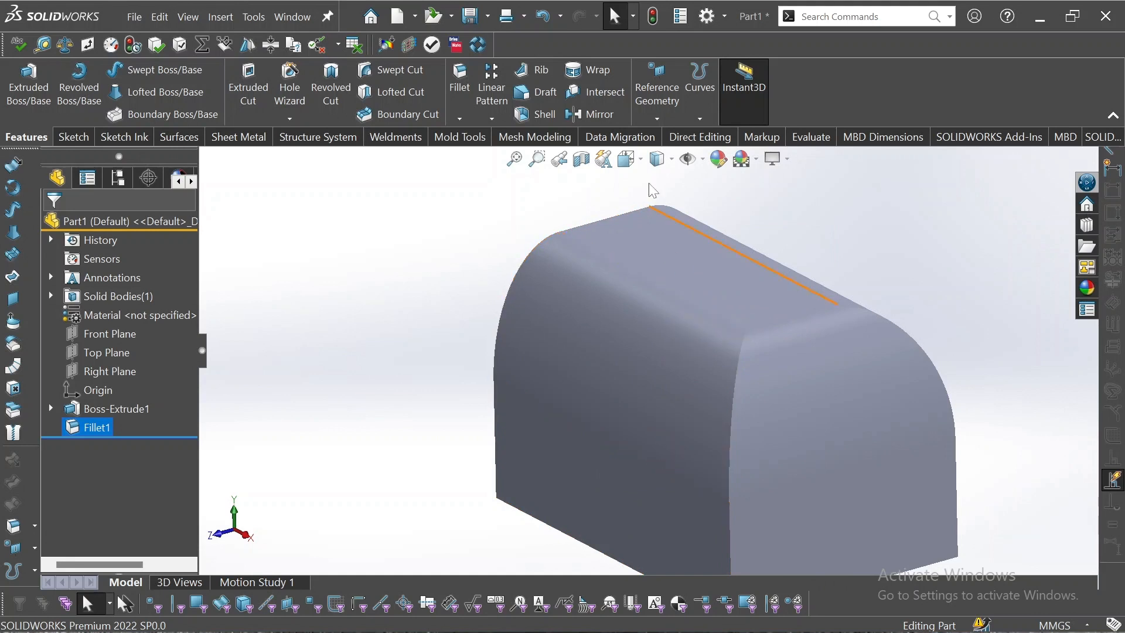
pyautogui.click(674, 165)
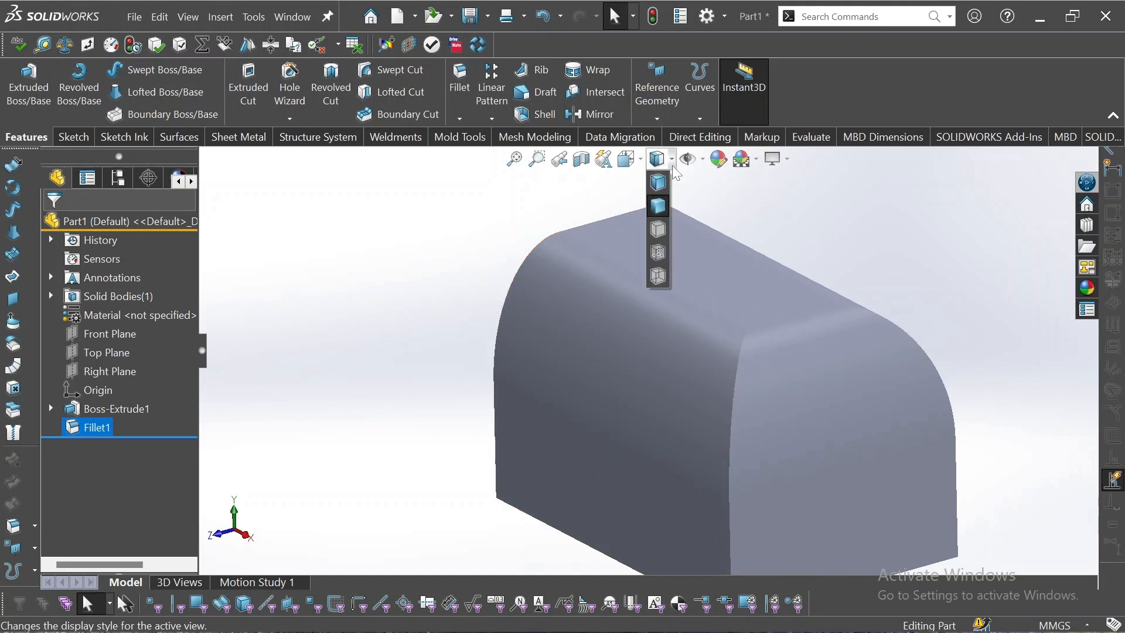
pyautogui.click(666, 187)
pyautogui.scroll(3, 492, 252)
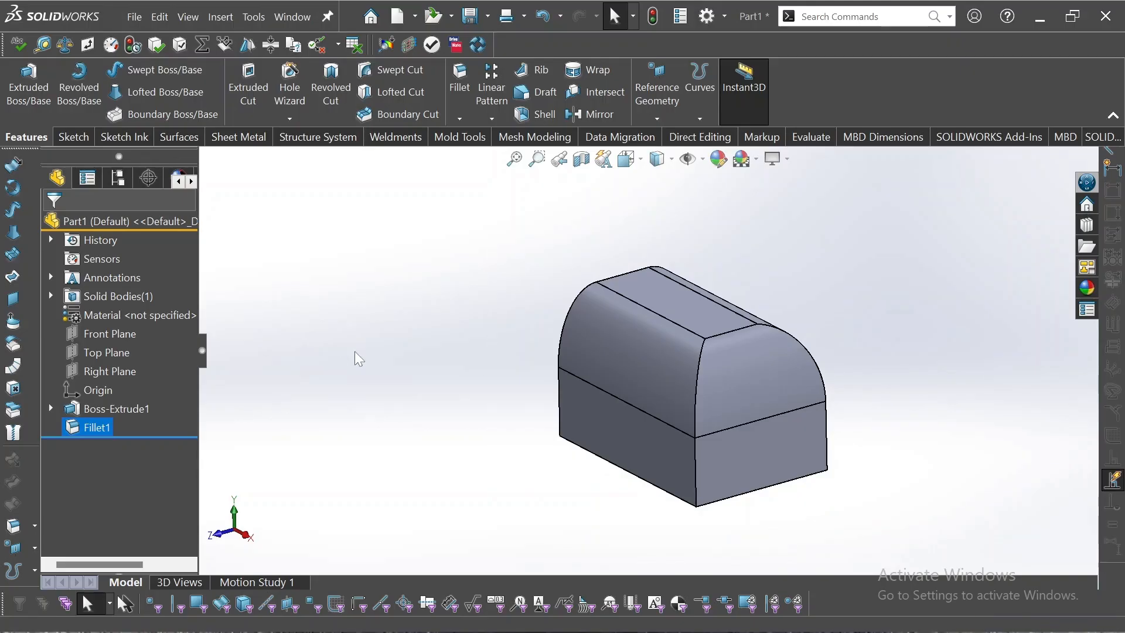
# - Undo the asymmetric fillet and start a variable size fillet on the front edge of the box's upper face
pyautogui.hotkey('ctrl', 'z')
pyautogui.moveTo(418, 332); pyautogui.dragTo(465, 246, button='middle')
pyautogui.click(460, 82)
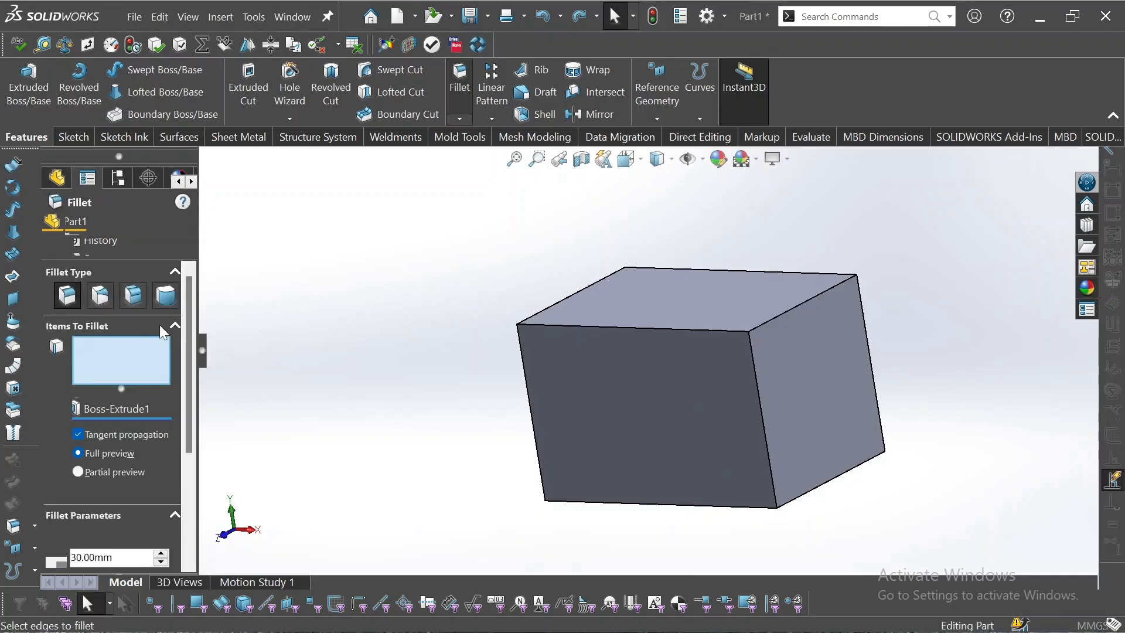
pyautogui.click(101, 298)
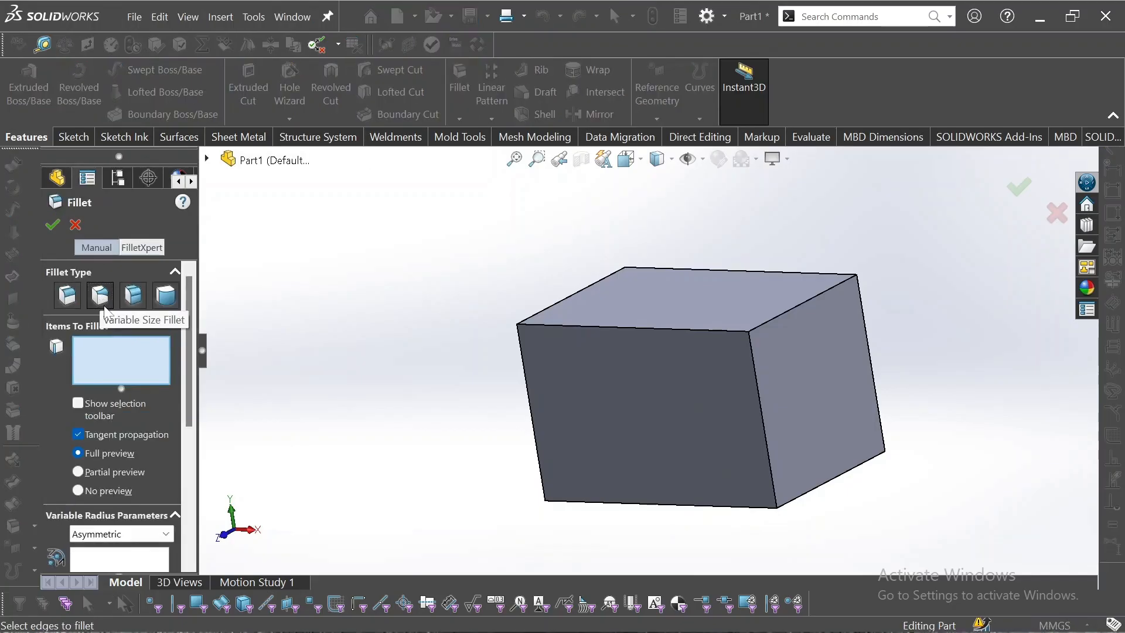
pyautogui.moveTo(186, 381); pyautogui.dragTo(186, 397)
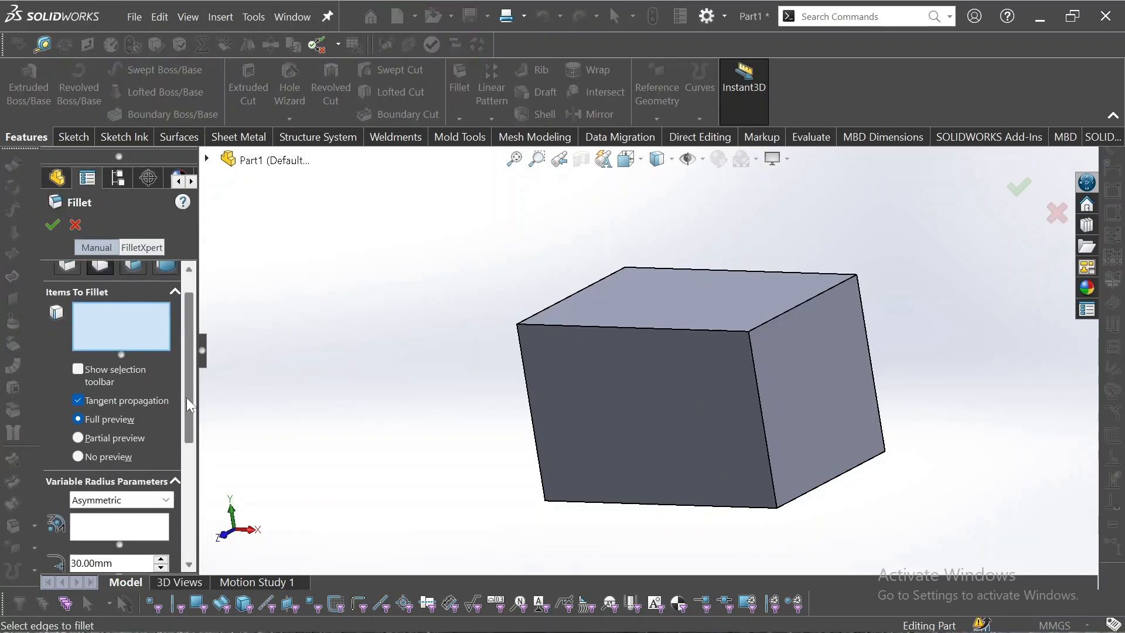
pyautogui.click(703, 329)
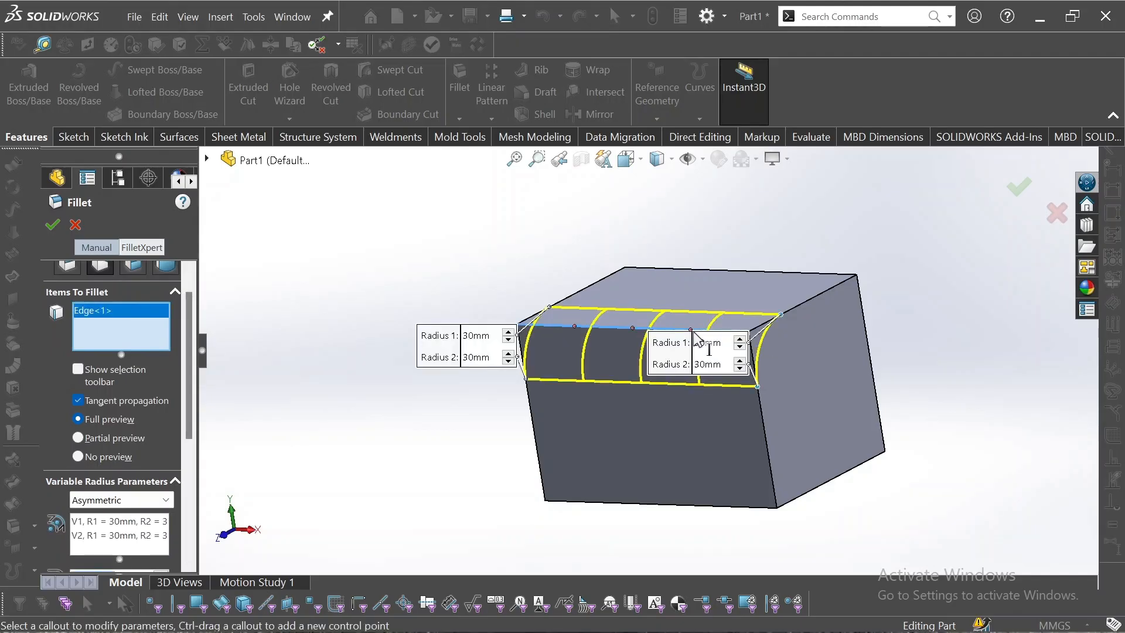
# - Make the variable radius fillet symmetric and move both end radius callouts outward, clear of the box
pyautogui.scroll(2, 679, 338)
pyautogui.scroll(-2, 679, 338)
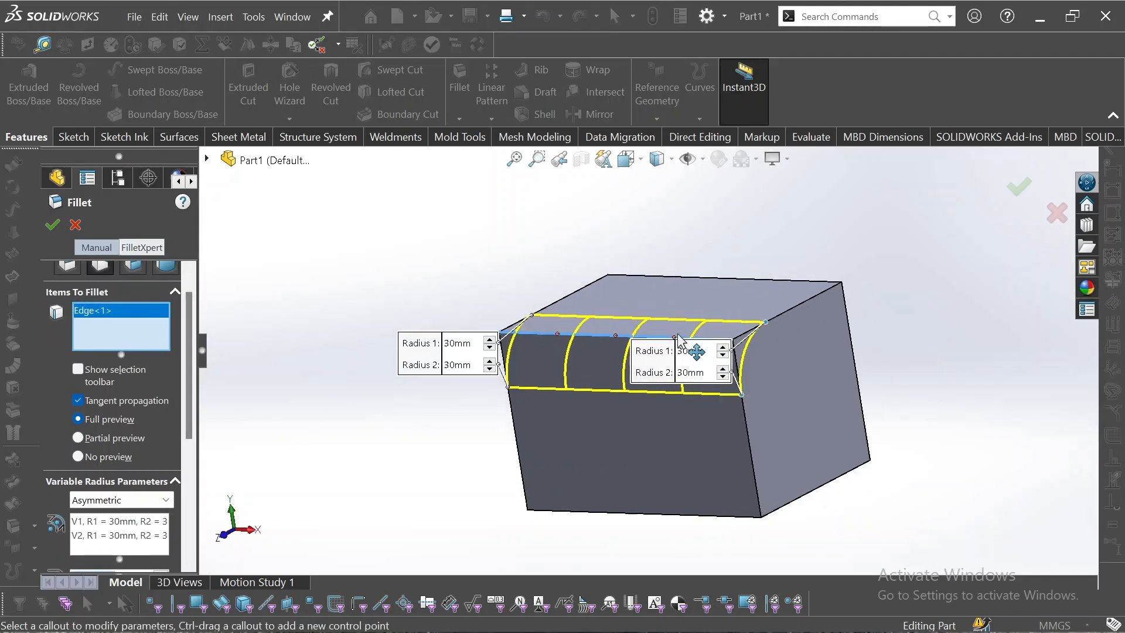
pyautogui.moveTo(678, 334); pyautogui.dragTo(698, 333, button='middle')
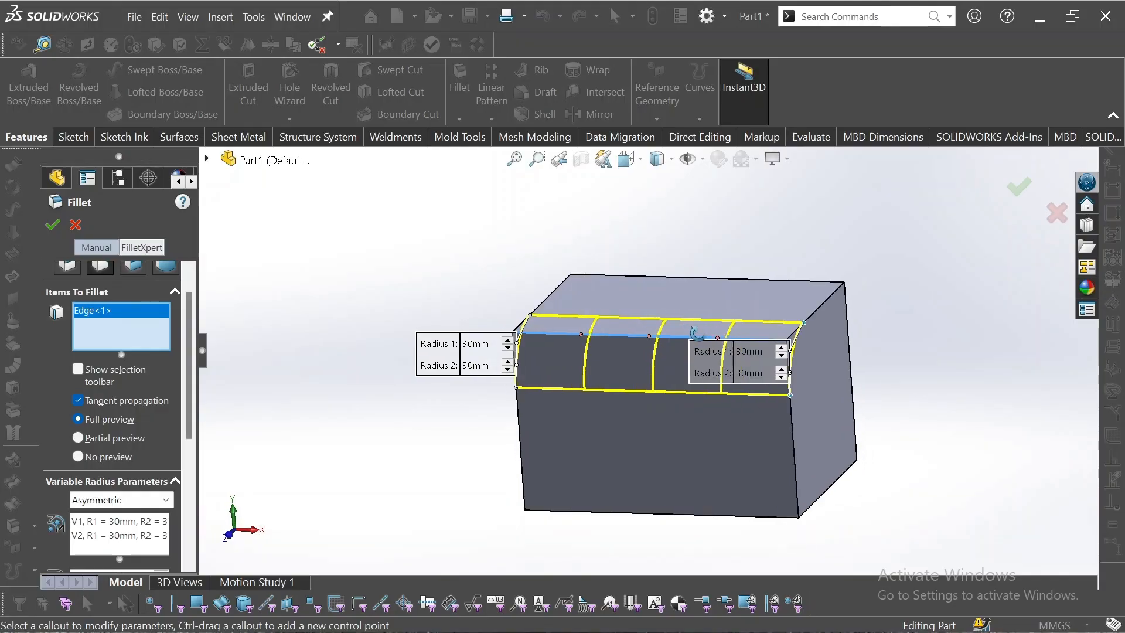
pyautogui.click(166, 507)
pyautogui.click(141, 513)
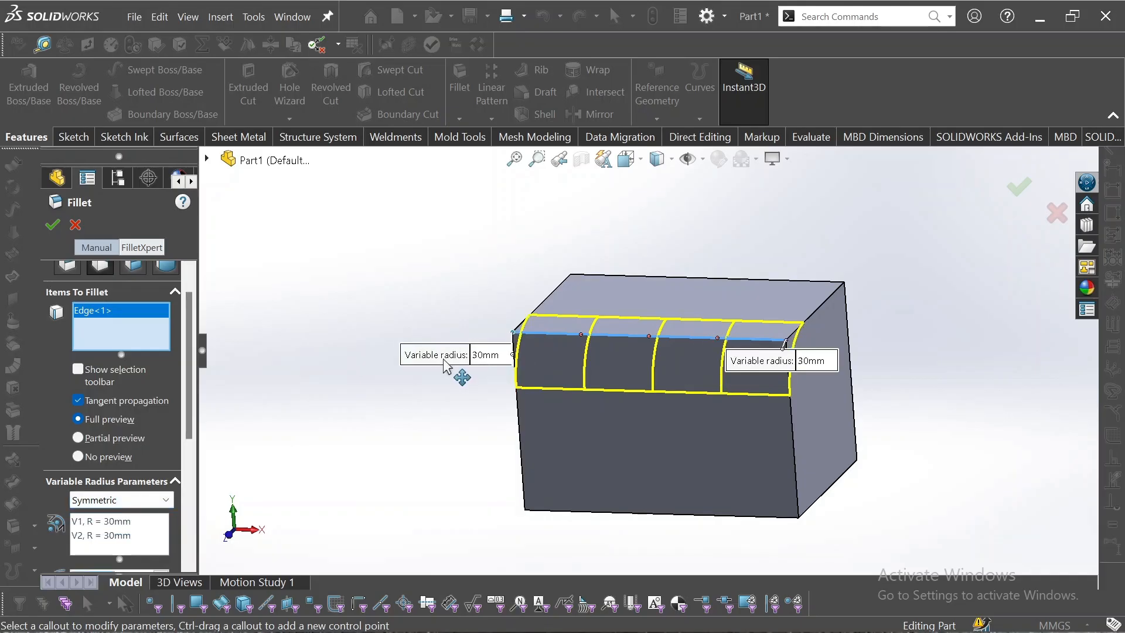
pyautogui.moveTo(458, 372); pyautogui.dragTo(394, 359)
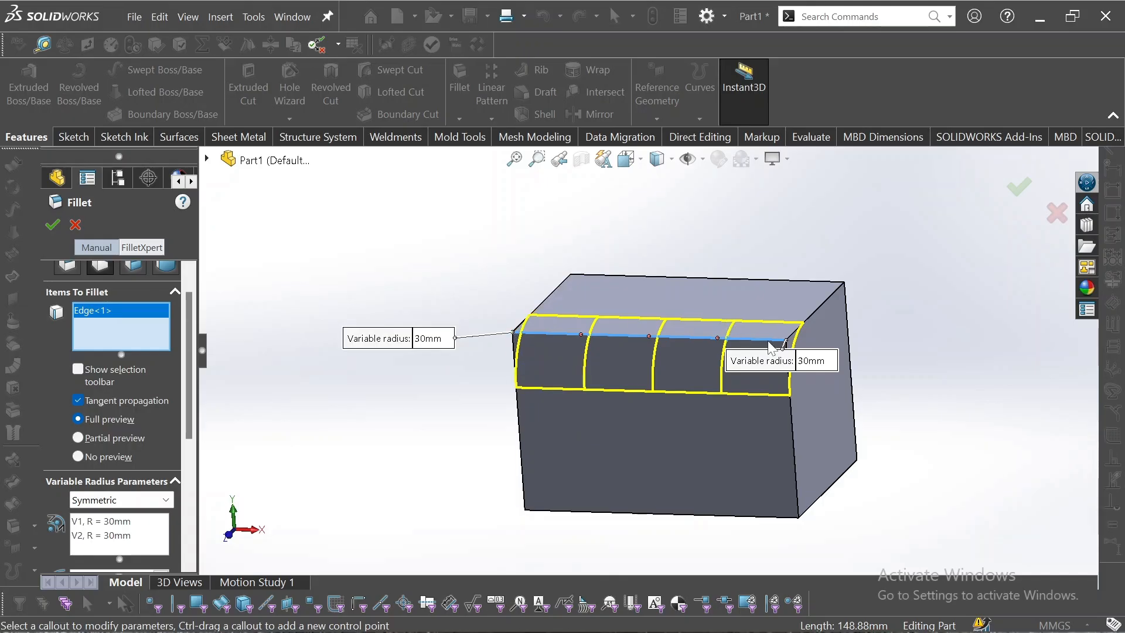
pyautogui.moveTo(809, 365); pyautogui.dragTo(931, 331)
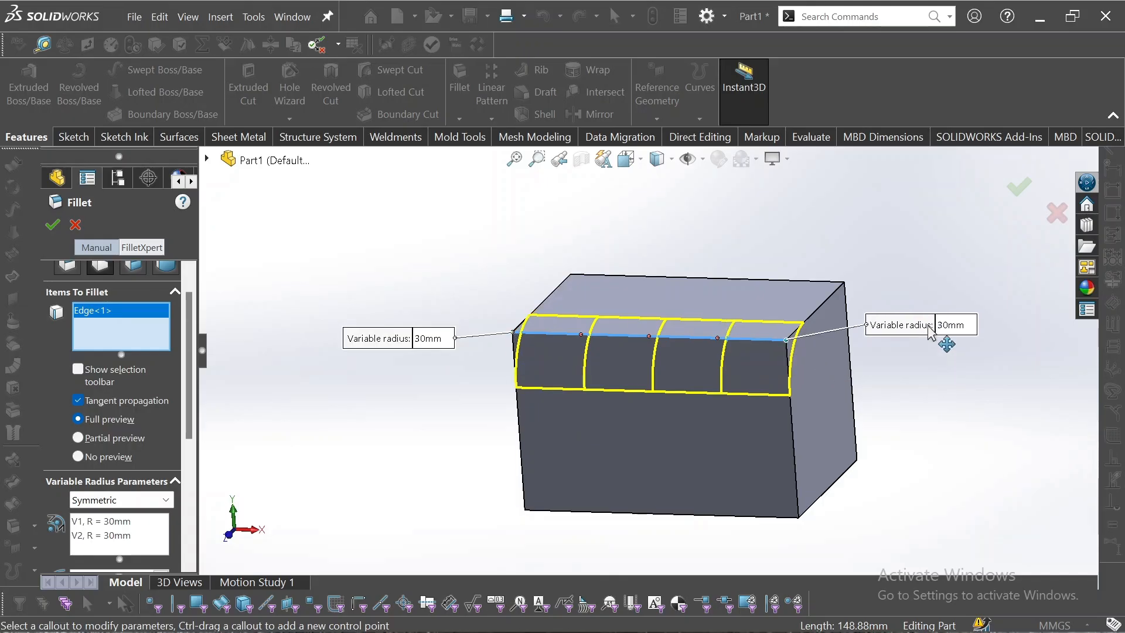
# - Set the variable radius to 30 mm at the edge's right end and 10 mm at its left end
pyautogui.click(957, 327)
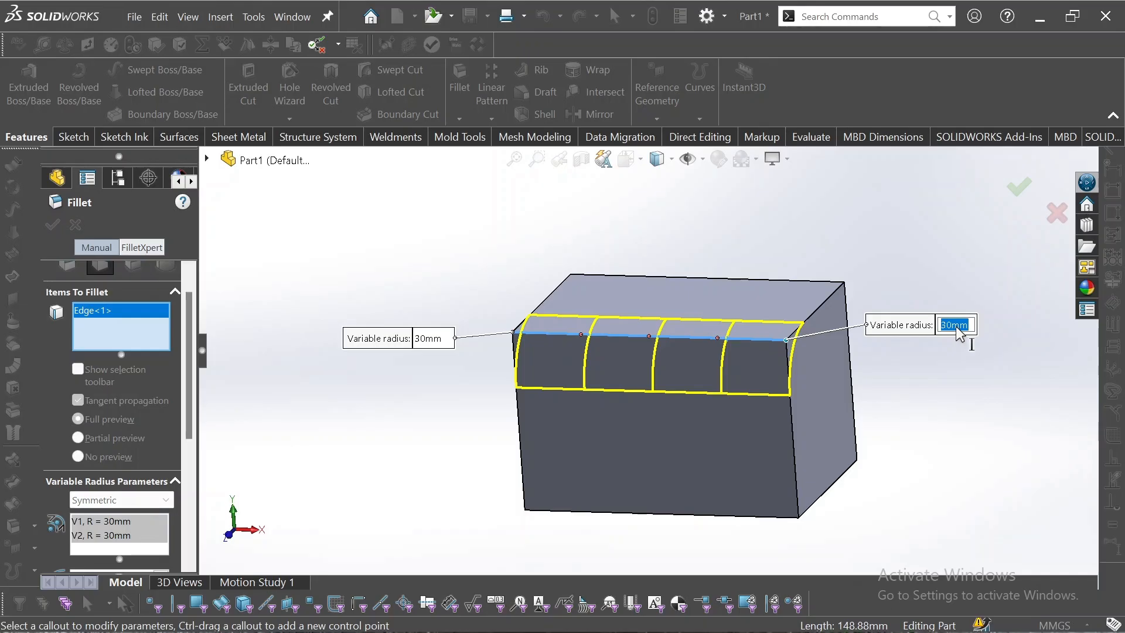
pyautogui.write('20')
pyautogui.press('Return')
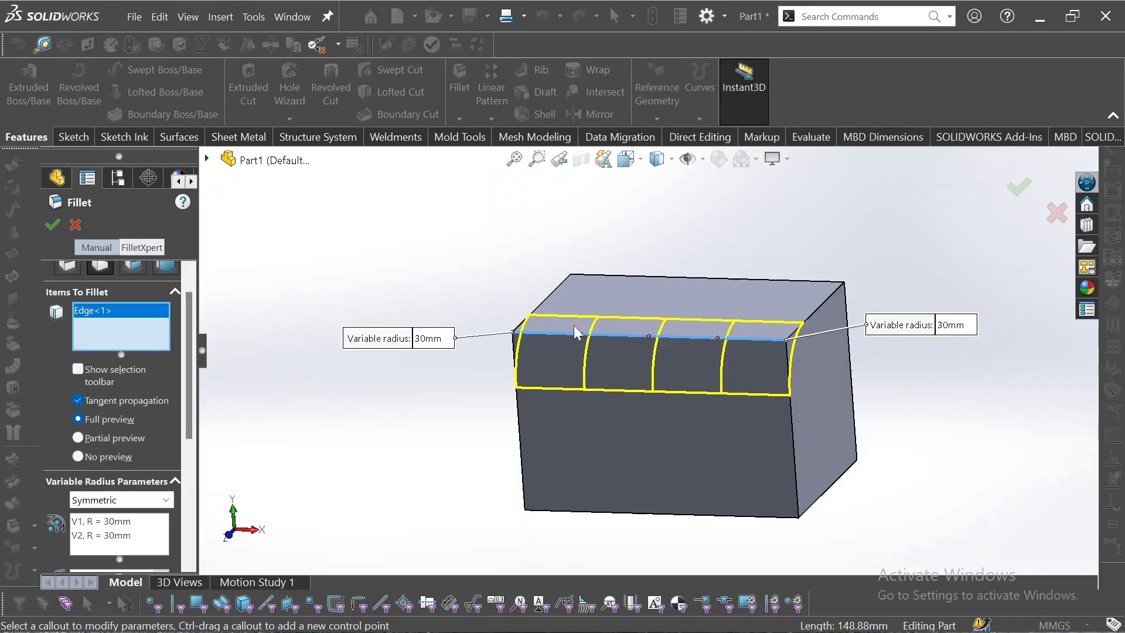
pyautogui.click(429, 339)
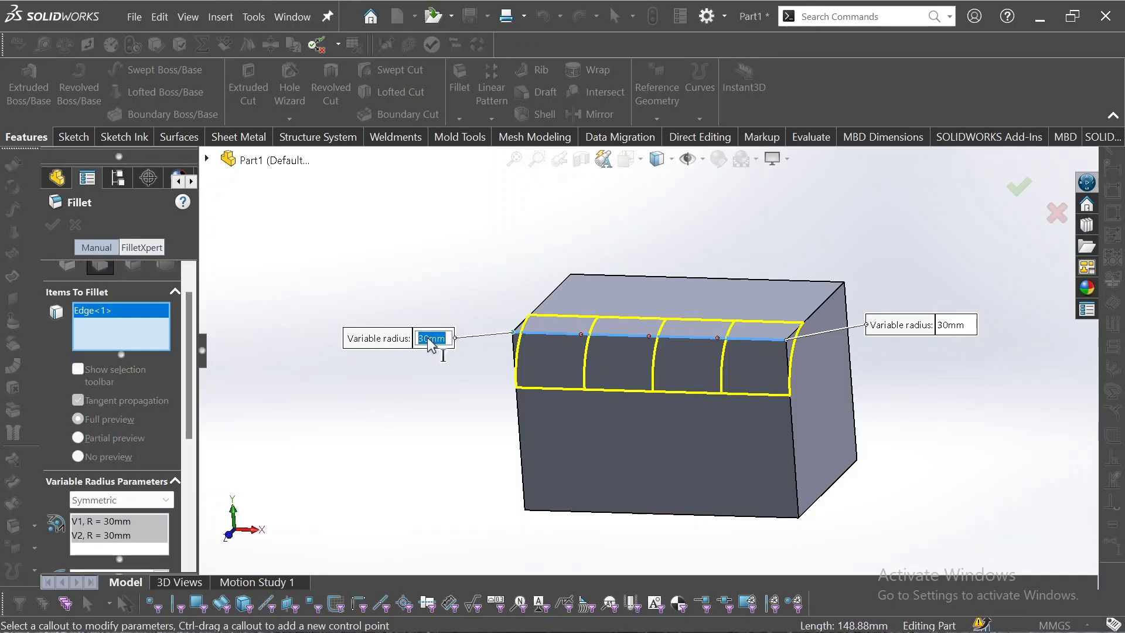
pyautogui.write('10')
pyautogui.press('Return')
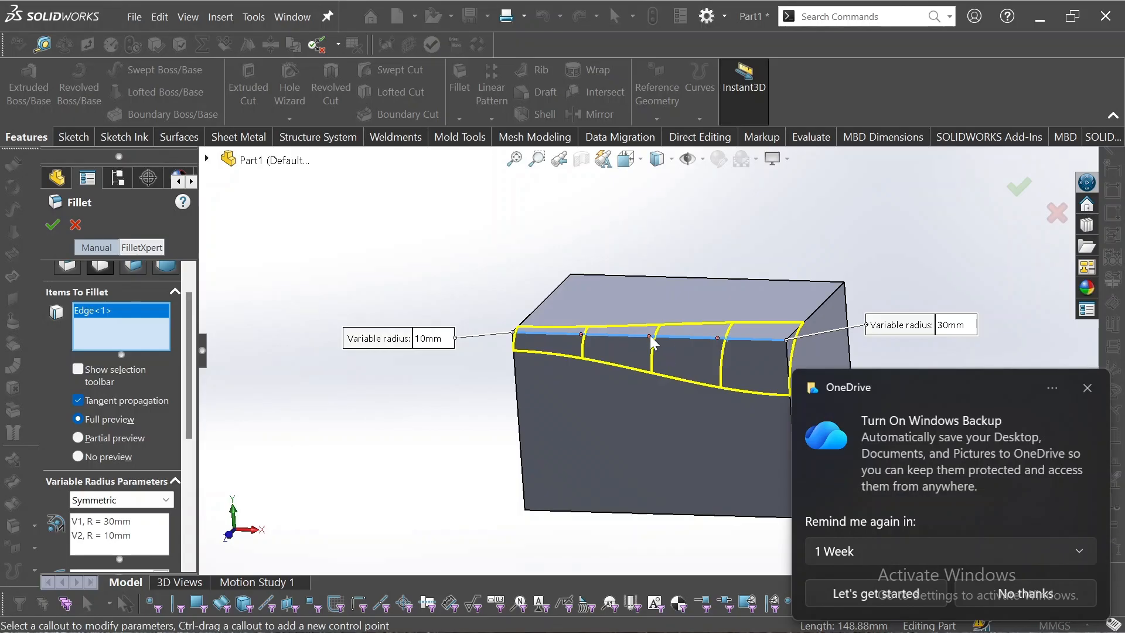
# - Add control points to the filleted edge at its 50%, 75% and 25% positions
pyautogui.scroll(-3, 652, 340)
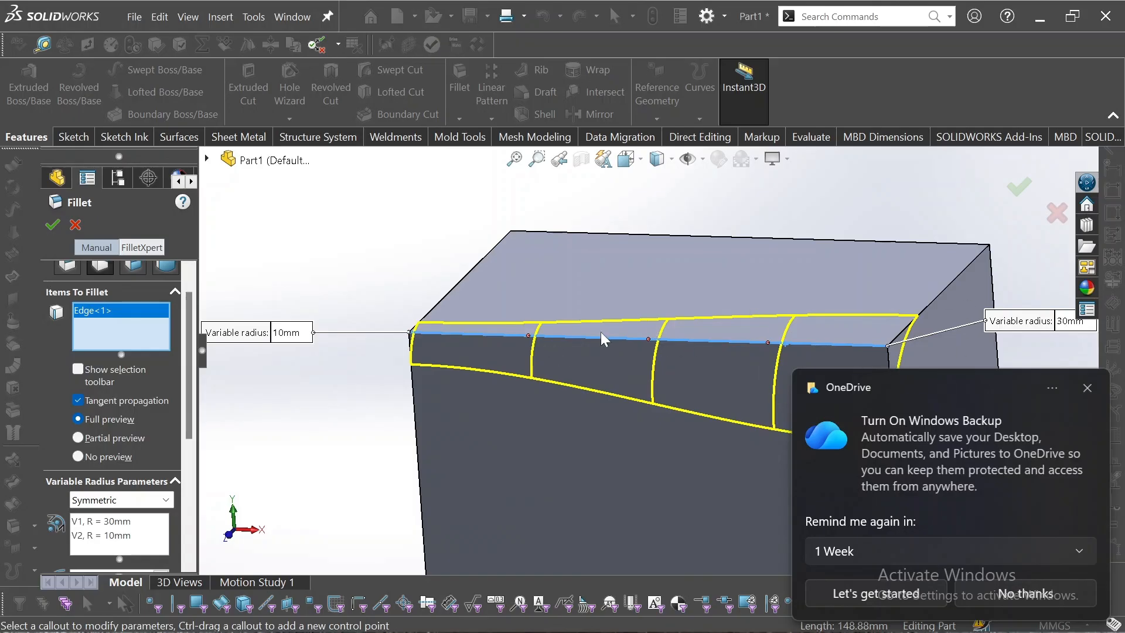
pyautogui.scroll(3, 744, 346)
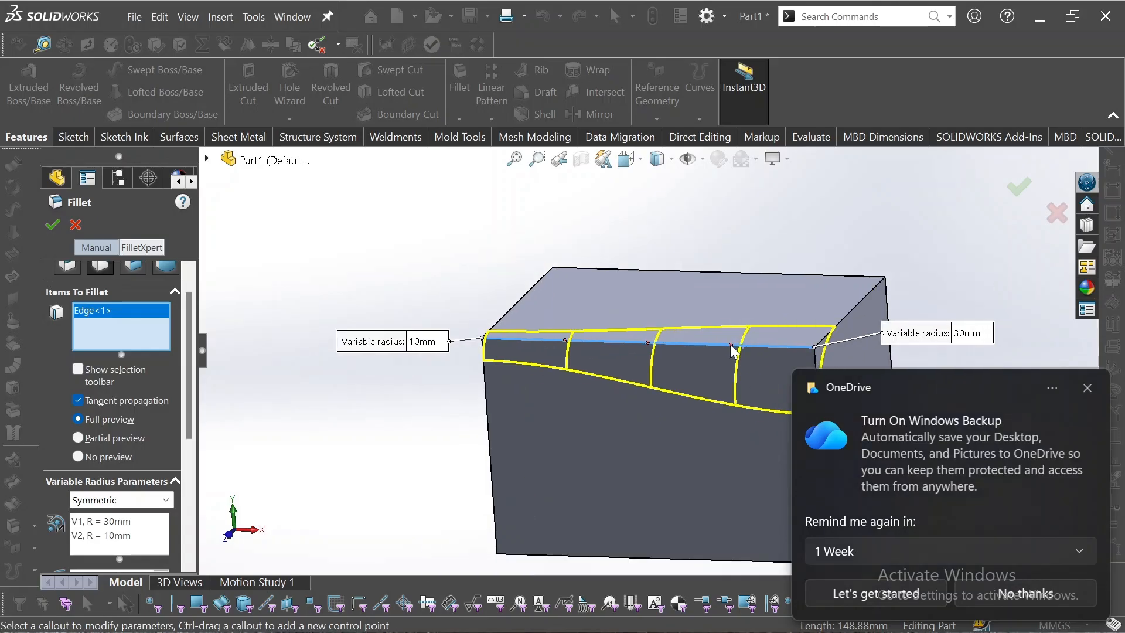
pyautogui.click(649, 343)
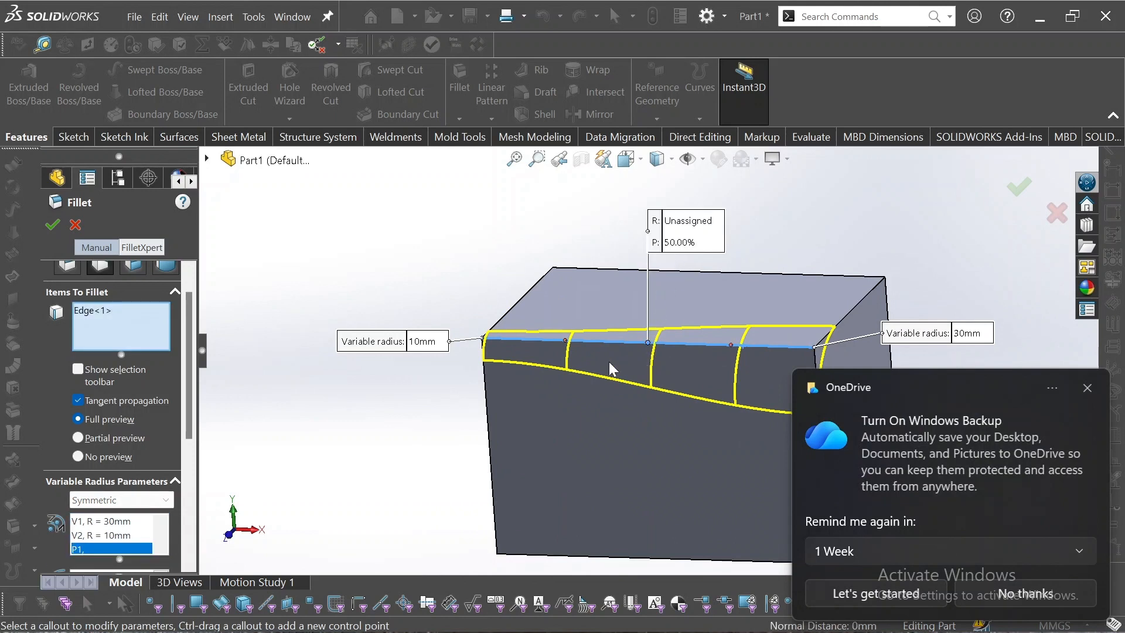
pyautogui.click(566, 340)
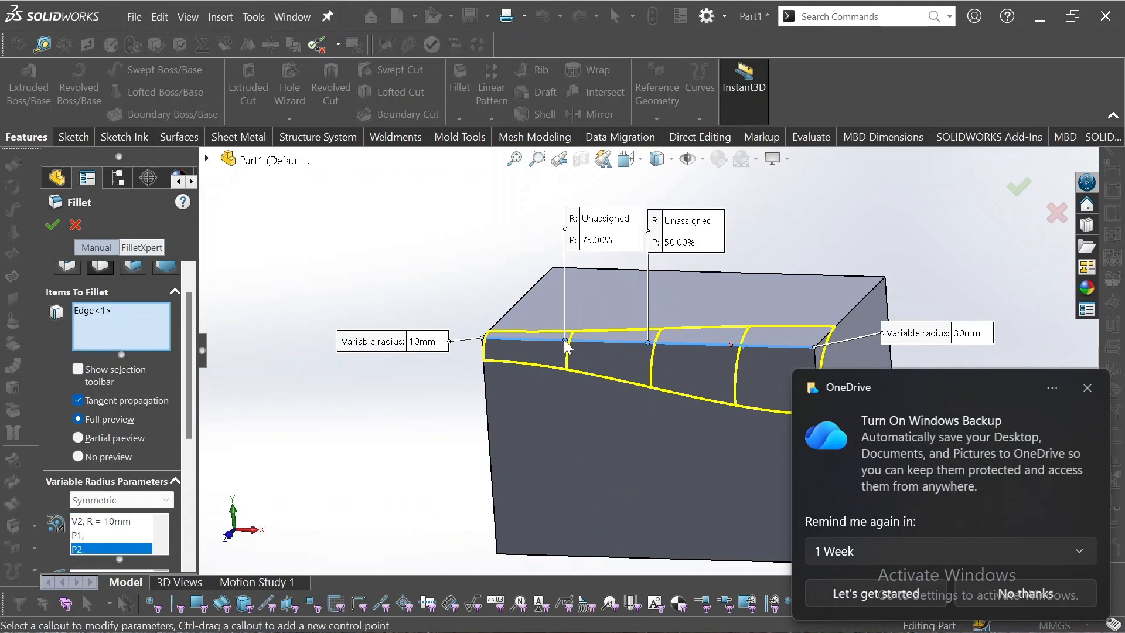
pyautogui.click(732, 345)
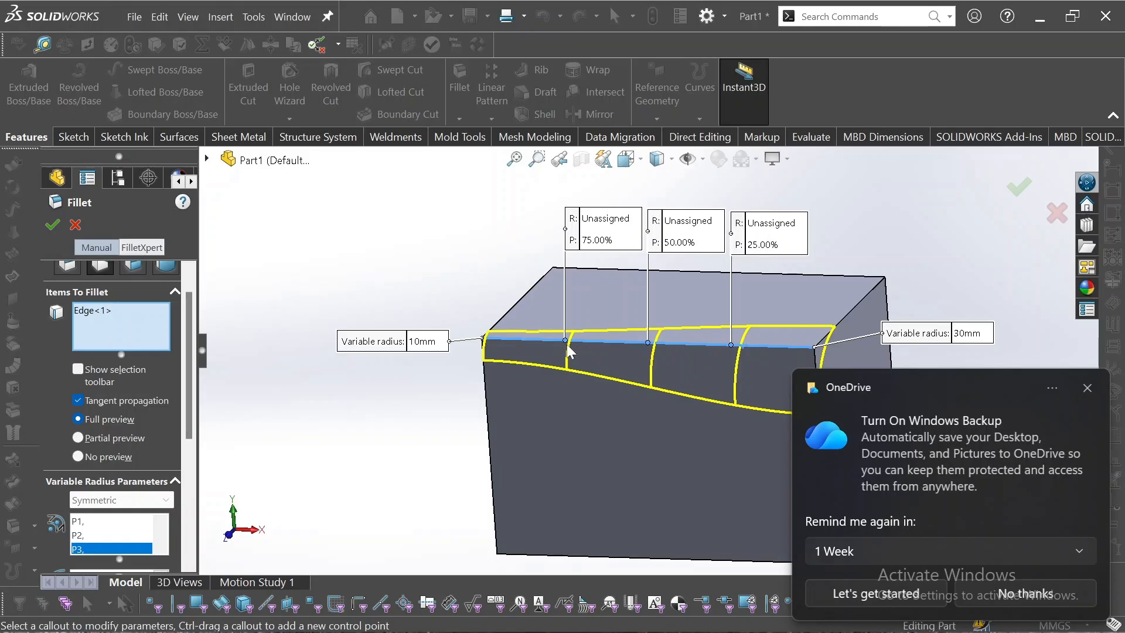
# - Set the fillet radius at the 50% control point to 5 mm
pyautogui.click(694, 226)
pyautogui.write('5')
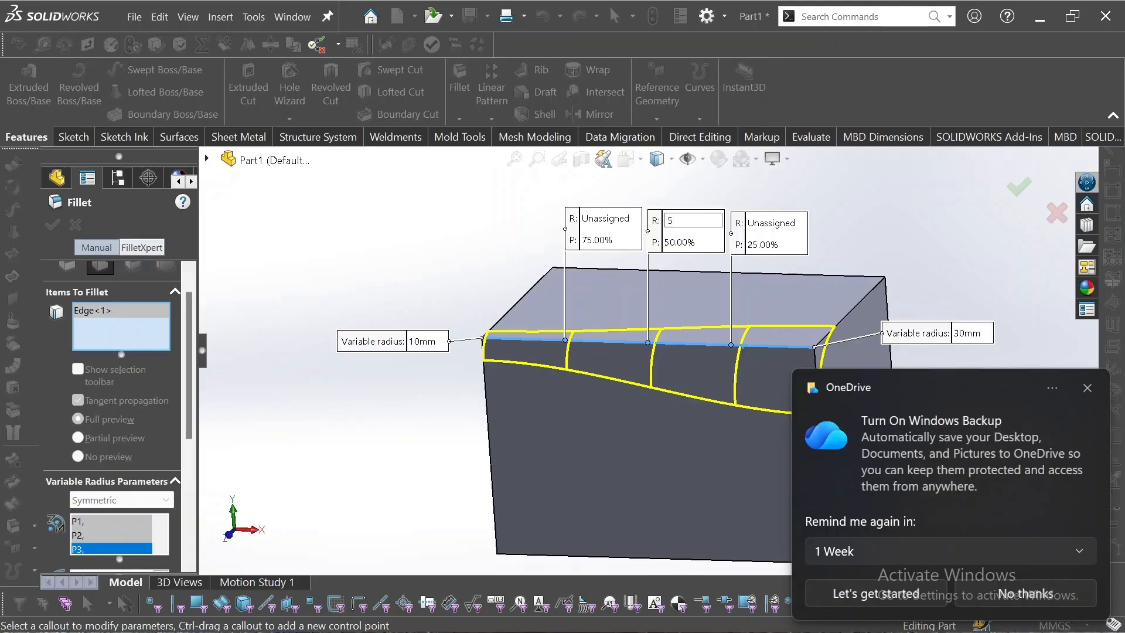
pyautogui.press('Return')
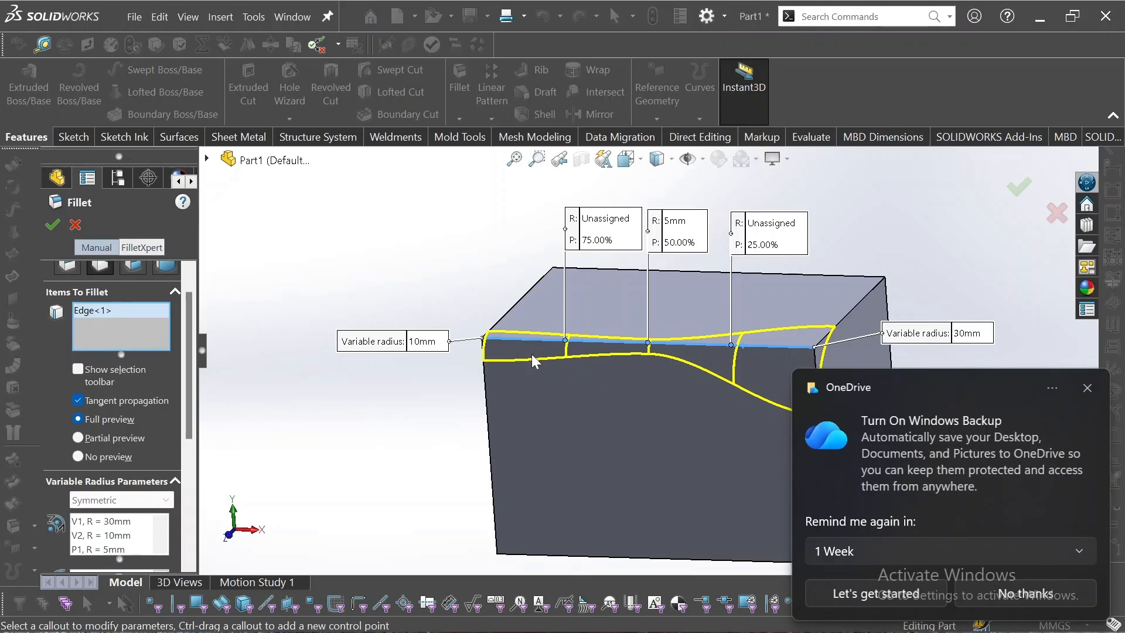
# - Examine the variable radius fillet preview from several angles and review its radius, profile and transition parameters
pyautogui.moveTo(572, 365); pyautogui.dragTo(526, 358, button='middle')
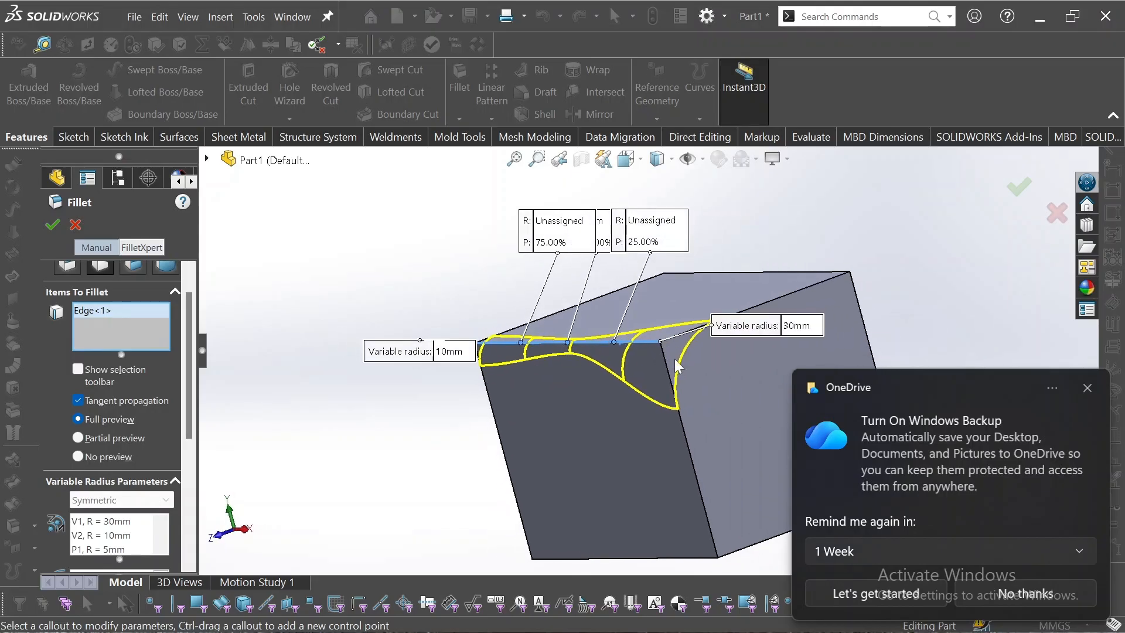
pyautogui.moveTo(680, 369); pyautogui.dragTo(824, 333, button='middle')
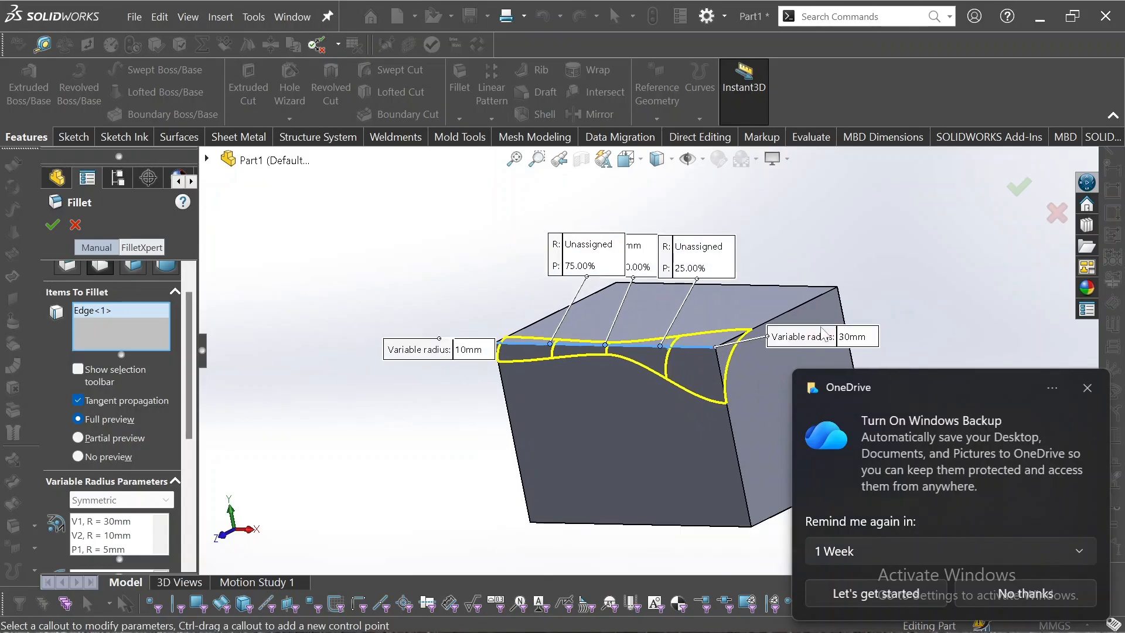
pyautogui.scroll(2, 551, 421)
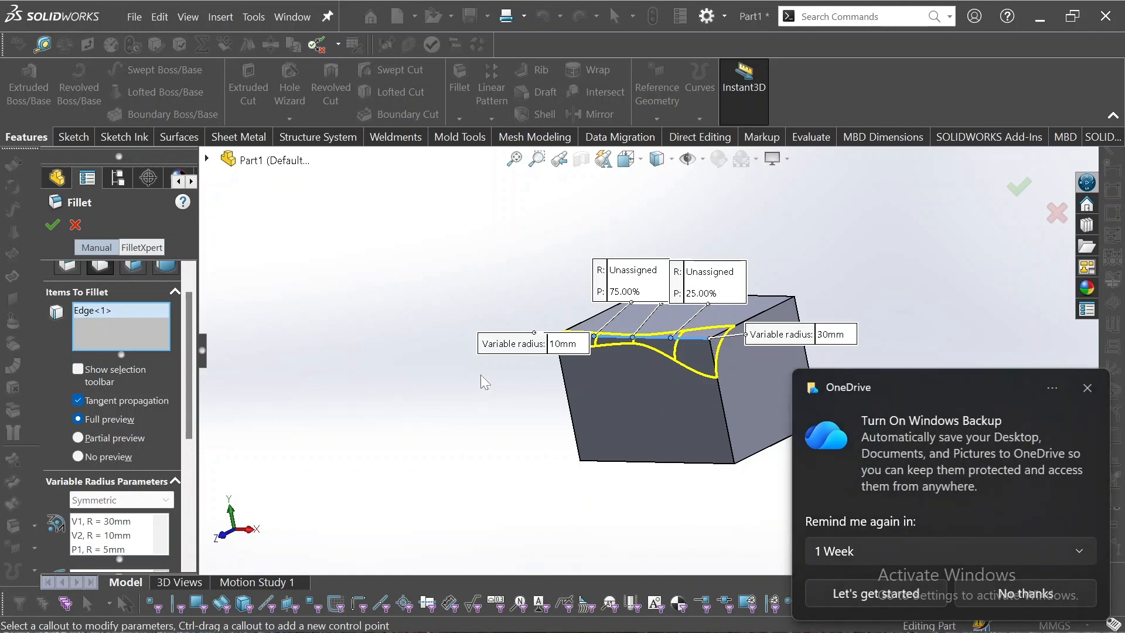
pyautogui.moveTo(480, 383); pyautogui.dragTo(503, 382, button='middle')
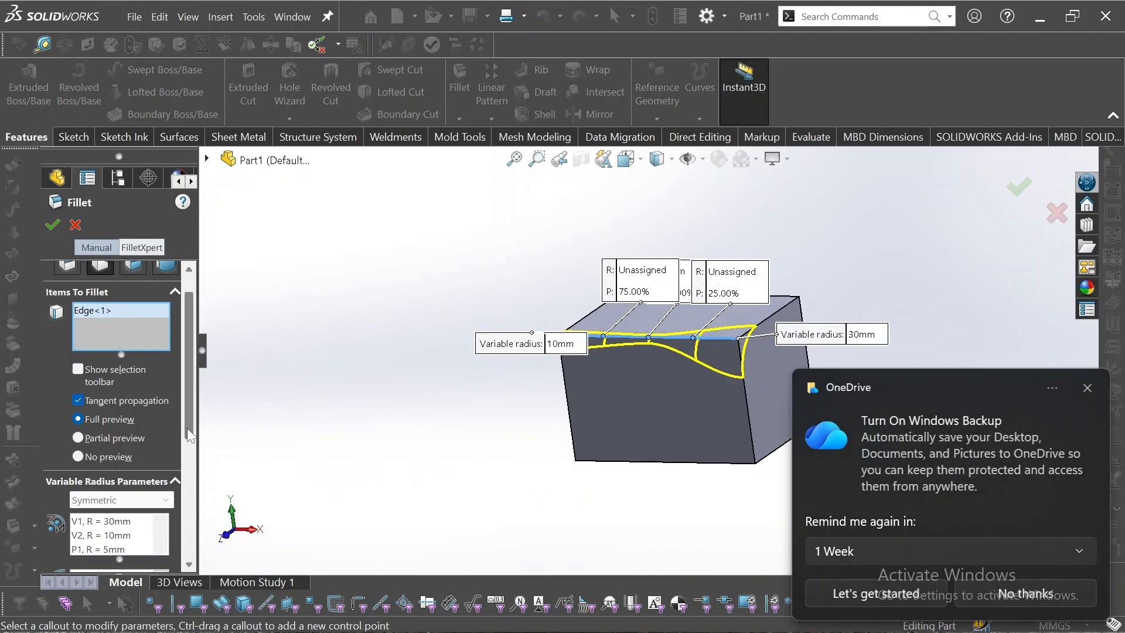
pyautogui.moveTo(188, 428); pyautogui.dragTo(193, 460)
pyautogui.scroll(-1, 144, 447)
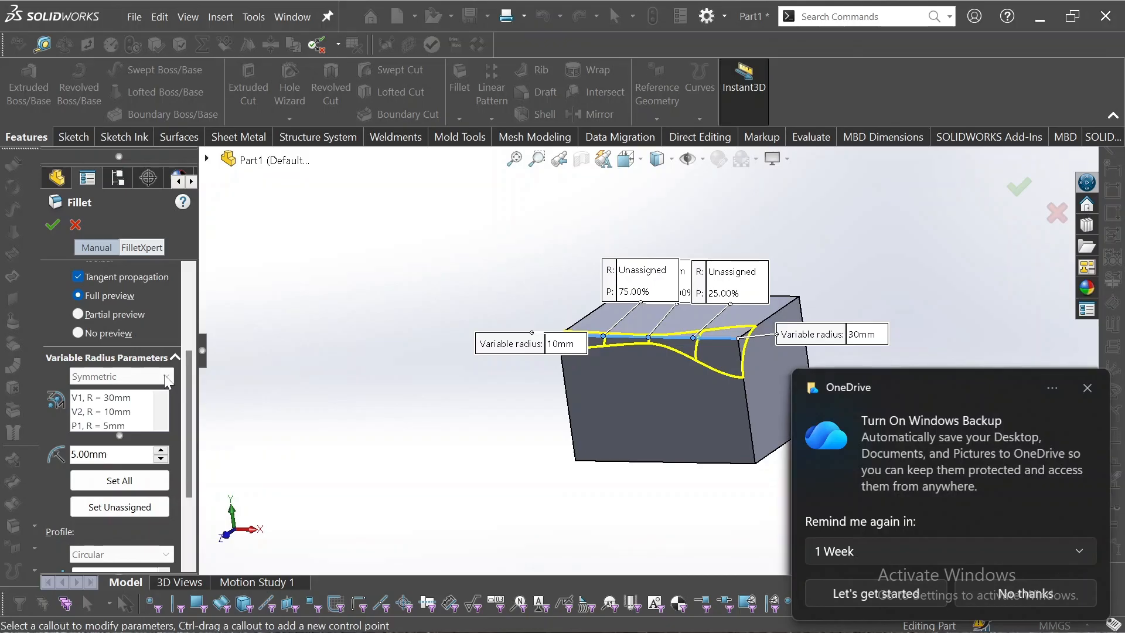
pyautogui.moveTo(189, 385); pyautogui.dragTo(170, 309)
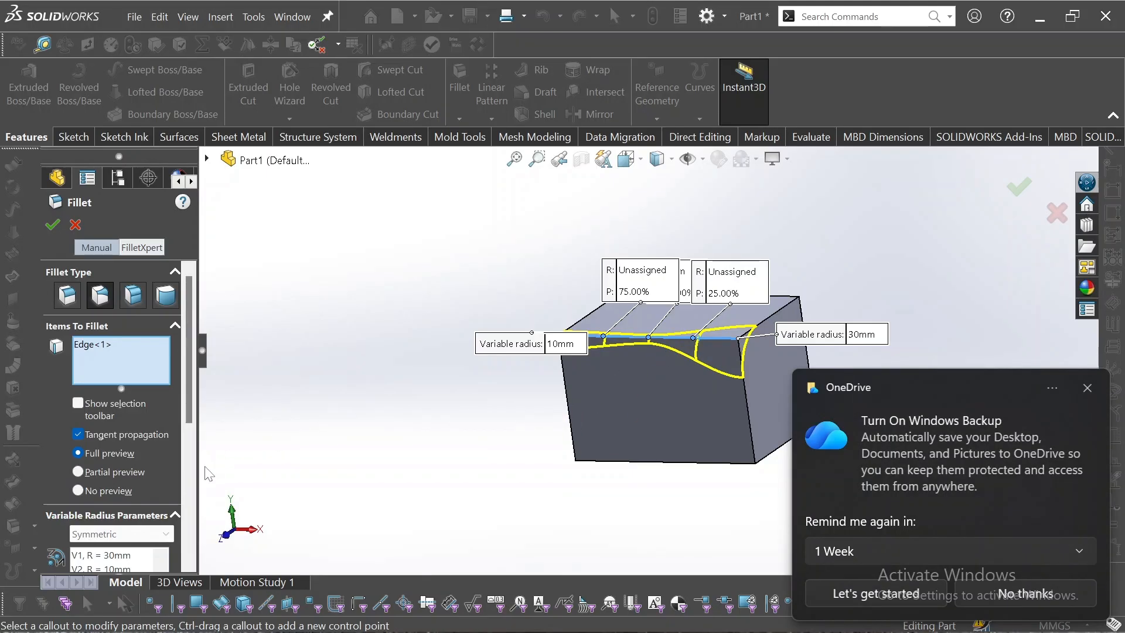
pyautogui.moveTo(189, 403); pyautogui.dragTo(189, 532)
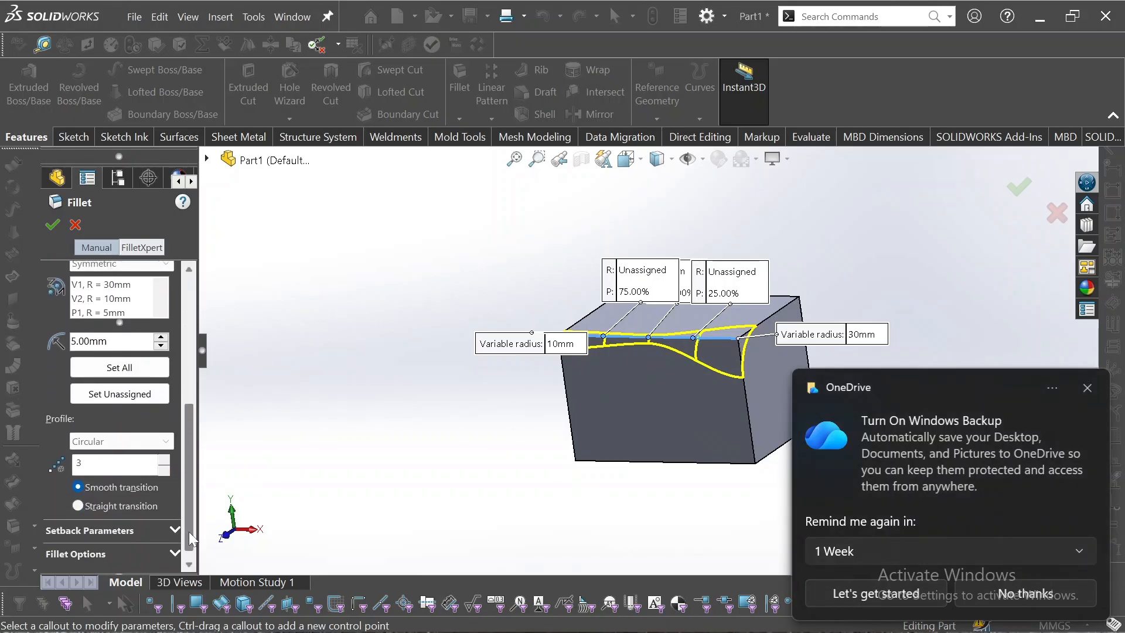
pyautogui.scroll(-5, 652, 343)
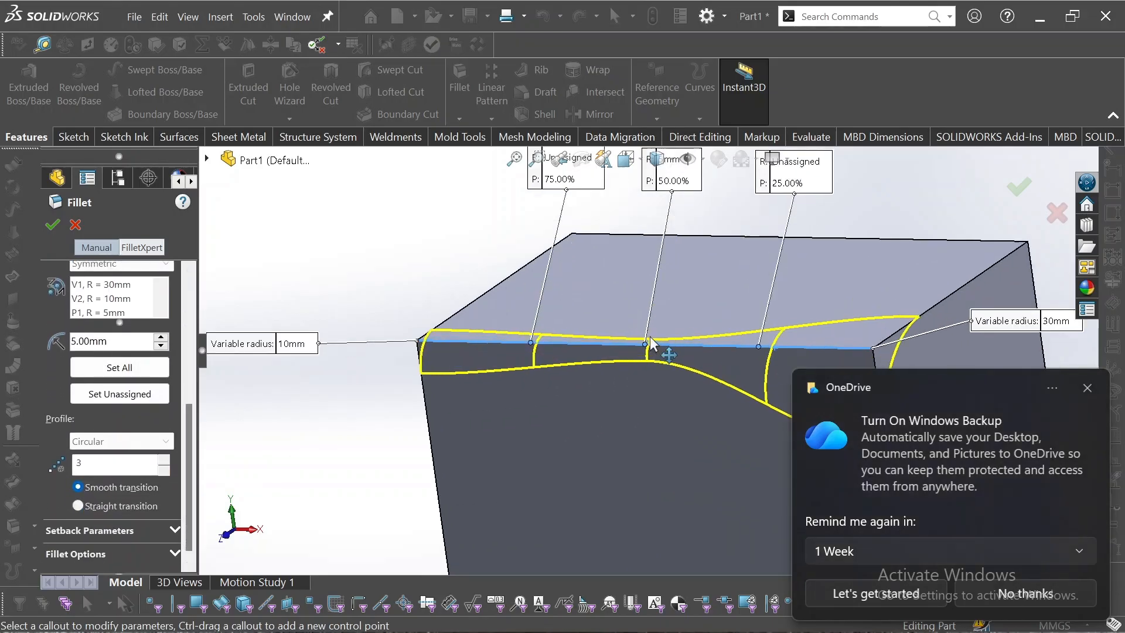
# - Dismiss the OneDrive notification and set the number of control point instances along the filleted edge to 14
pyautogui.click(1088, 389)
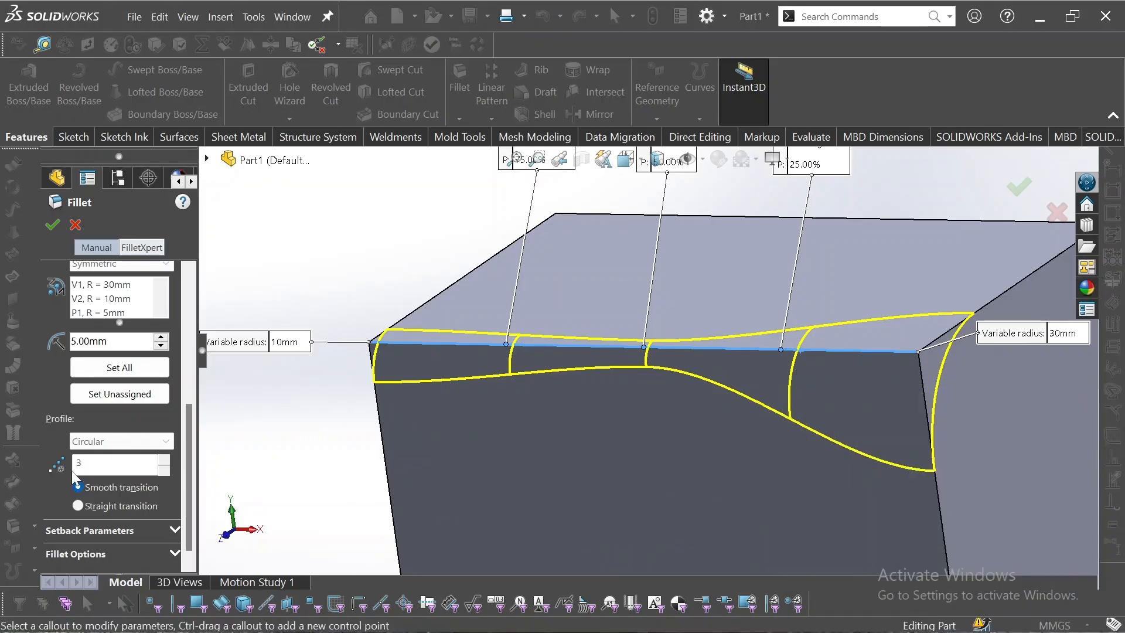
pyautogui.click(165, 459)
pyautogui.click(165, 460)
pyautogui.click(165, 460)
pyautogui.click(165, 459)
pyautogui.click(165, 460)
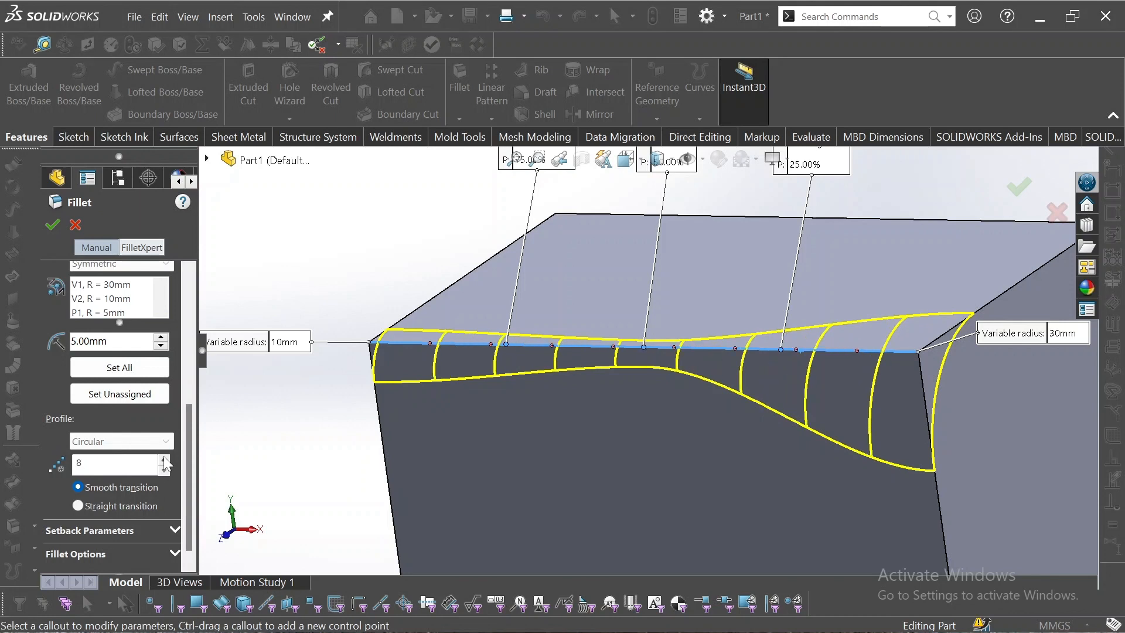
pyautogui.click(164, 460)
pyautogui.click(165, 459)
pyautogui.click(165, 460)
pyautogui.click(164, 459)
pyautogui.click(165, 459)
pyautogui.click(165, 460)
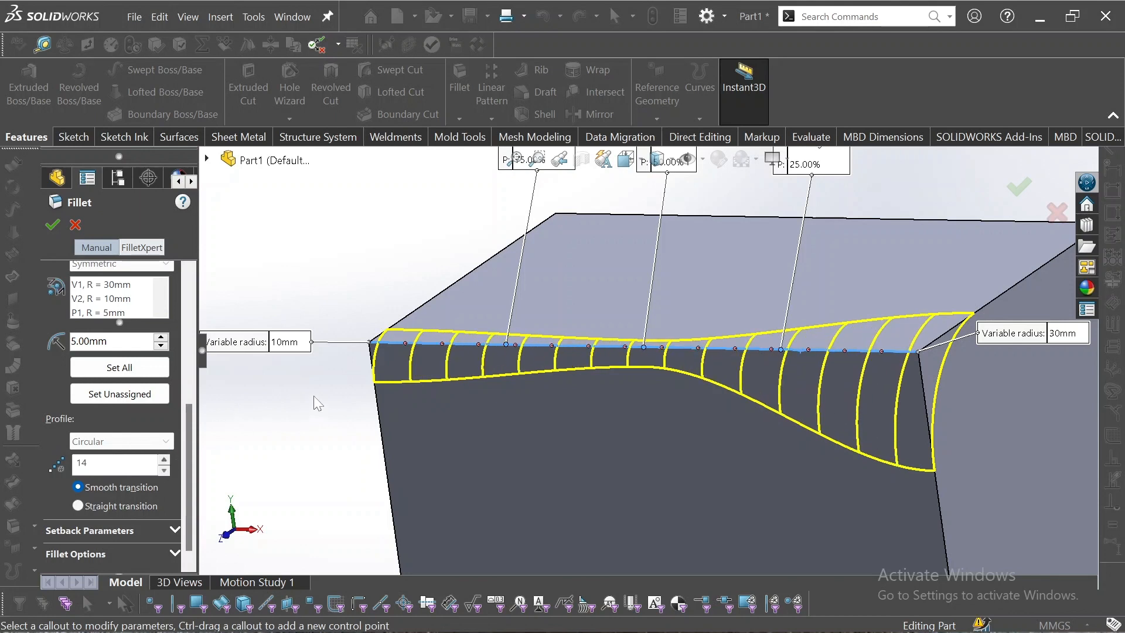
# - Add further control points to the filleted edge at its 93.33%, 20% and 6.67% positions
pyautogui.click(406, 344)
pyautogui.scroll(1, 406, 344)
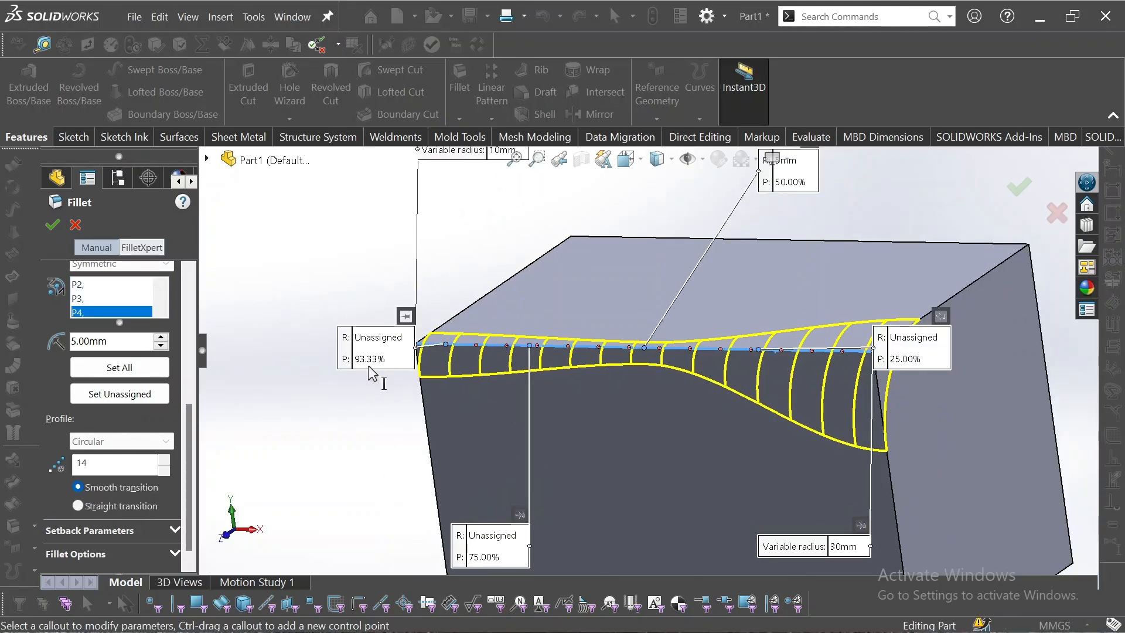
pyautogui.click(781, 350)
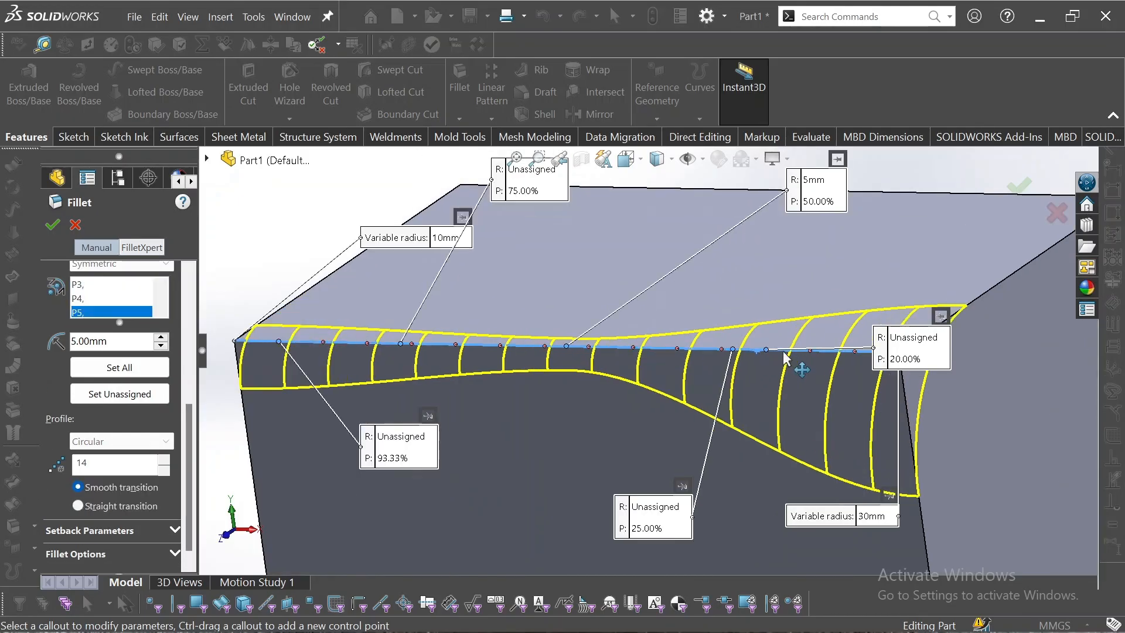
pyautogui.scroll(-2, 786, 355)
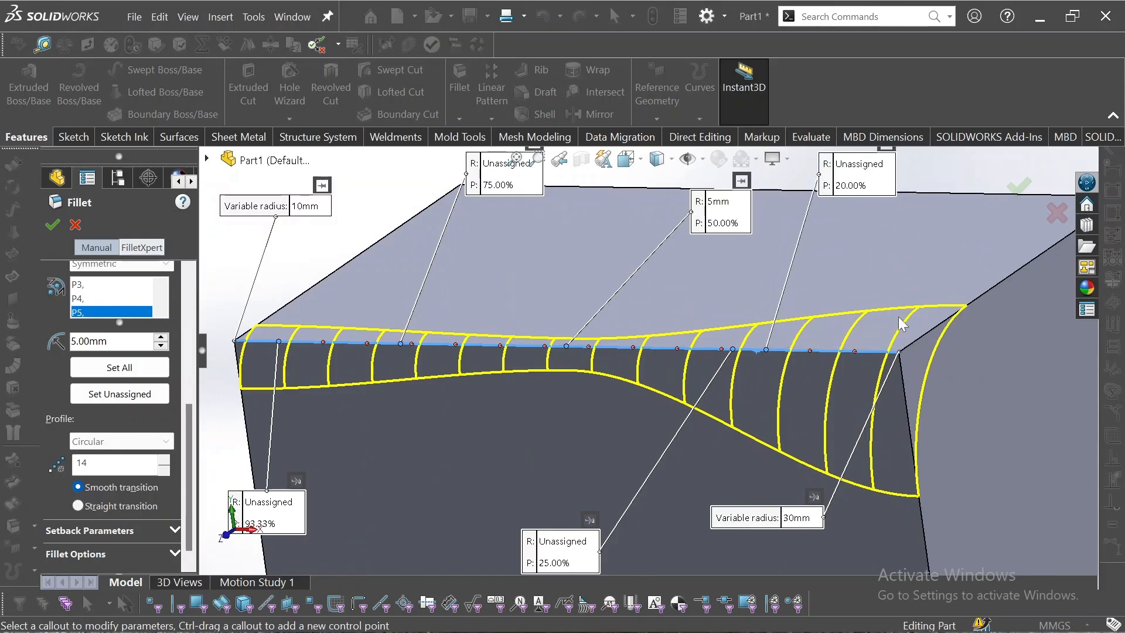
pyautogui.click(855, 350)
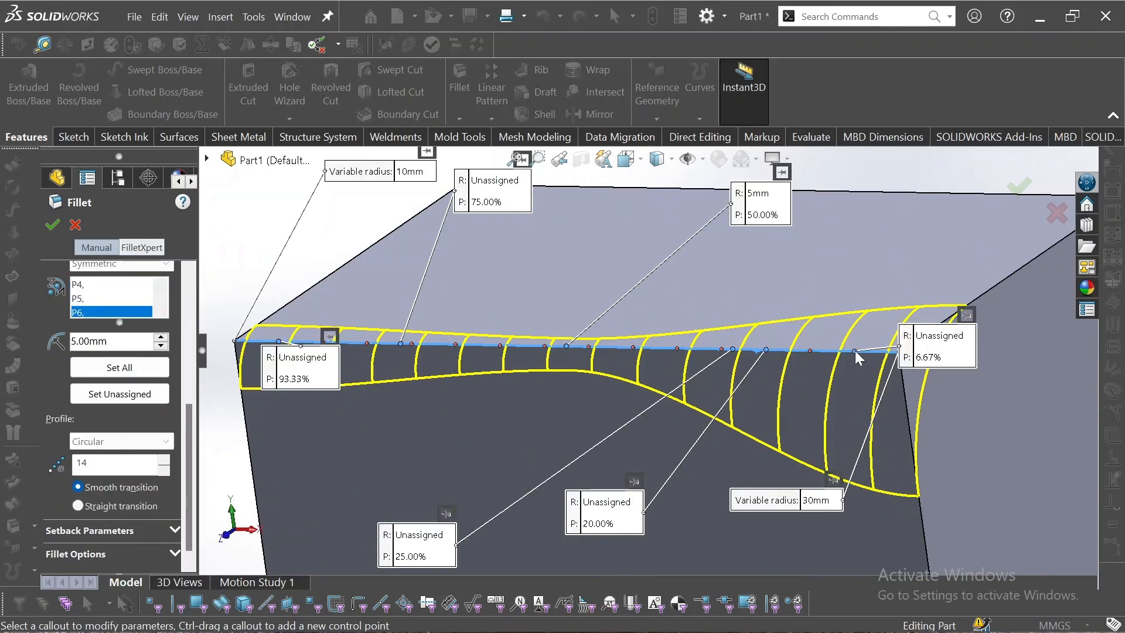
# - Set the radius at the 6.67% control point to 25 mm and apply the variable size fillet
pyautogui.click(945, 337)
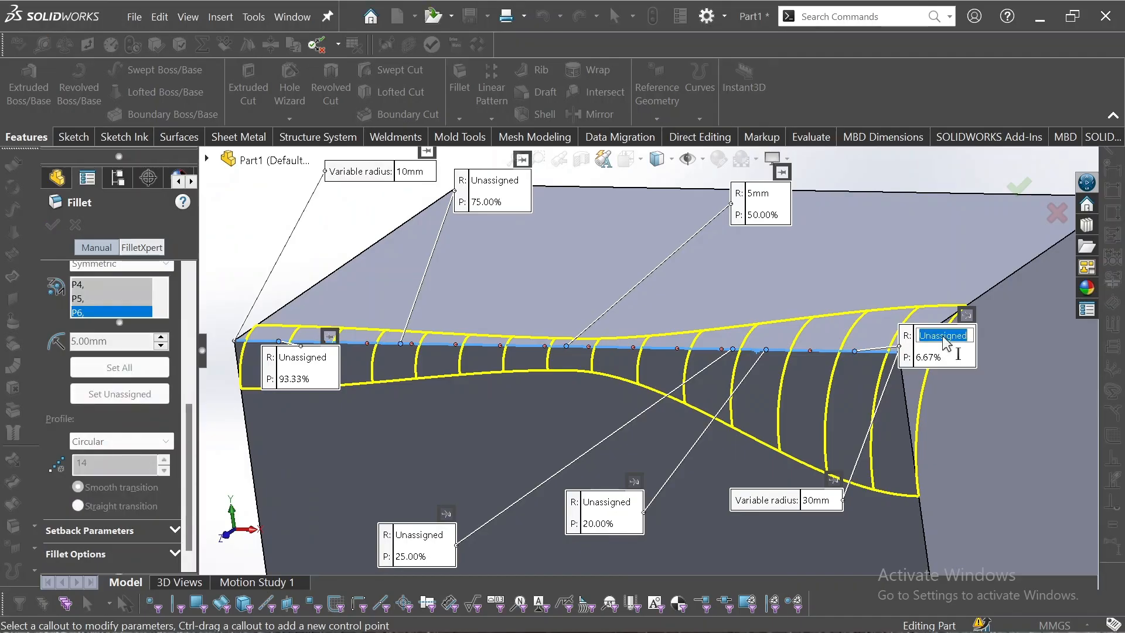
pyautogui.write('25')
pyautogui.press('Return')
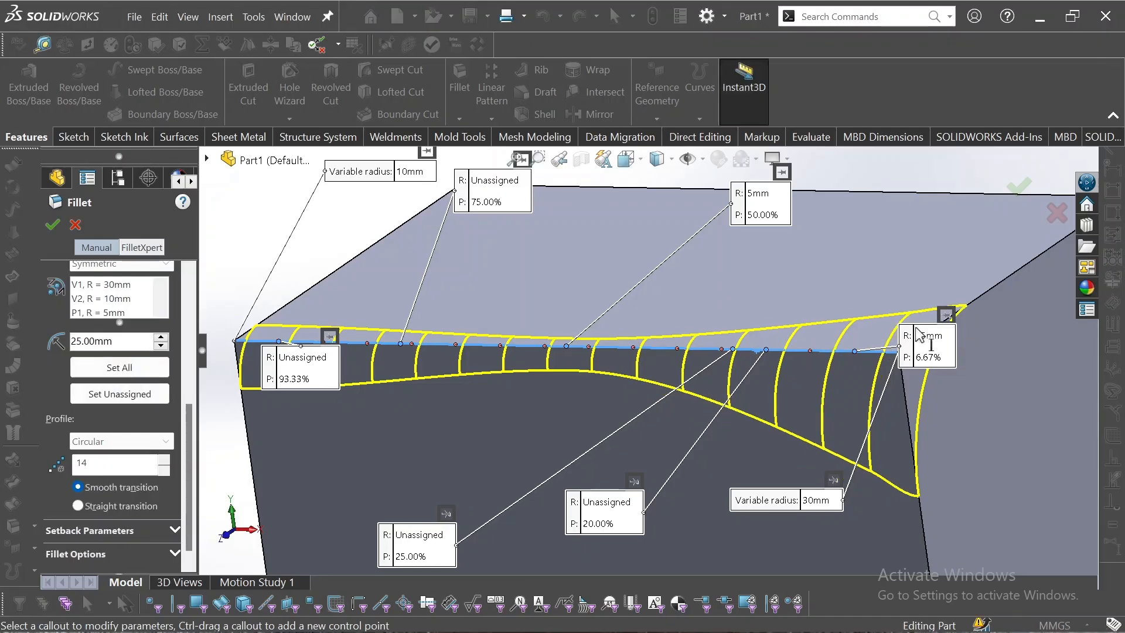
pyautogui.click(52, 225)
pyautogui.moveTo(641, 377); pyautogui.dragTo(795, 408, button='middle')
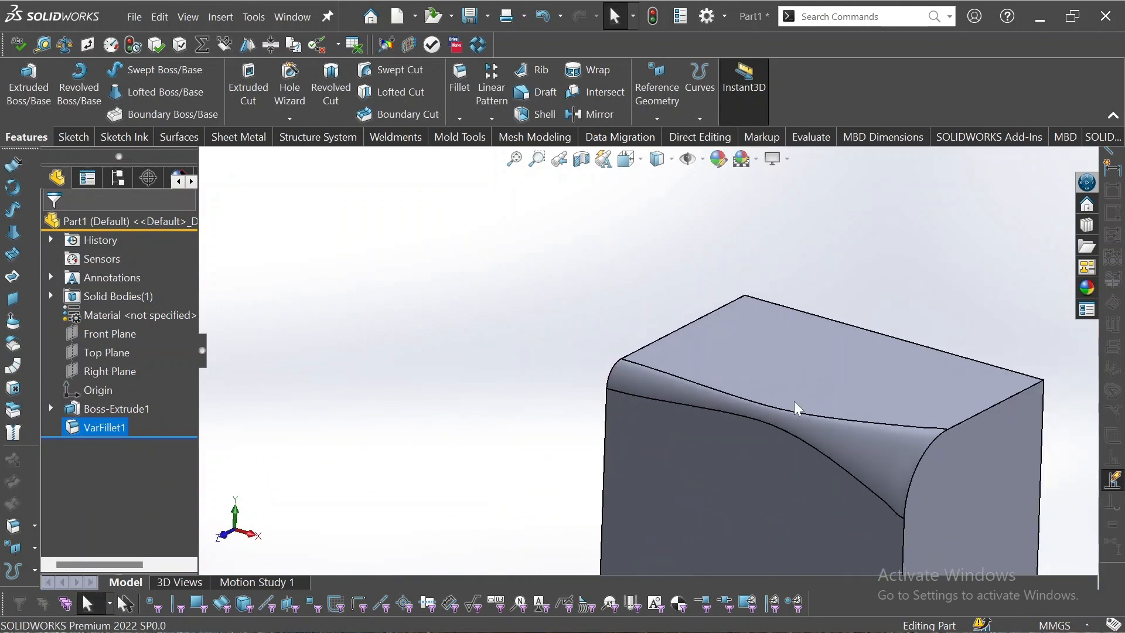
pyautogui.scroll(3, 805, 398)
pyautogui.scroll(-5, 741, 399)
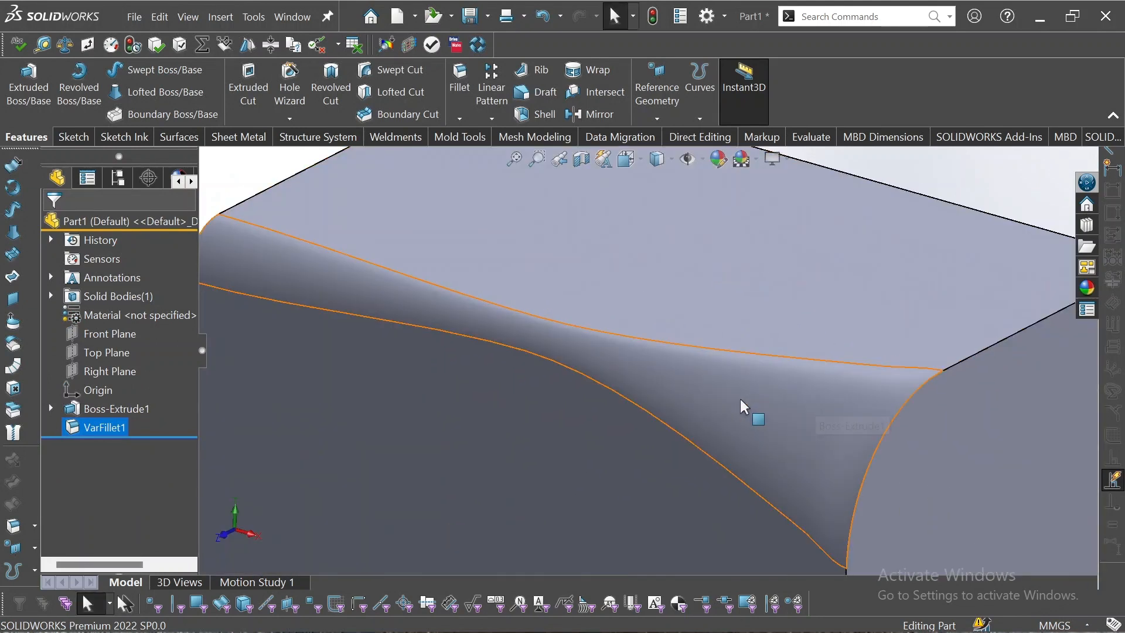
pyautogui.scroll(5, 741, 400)
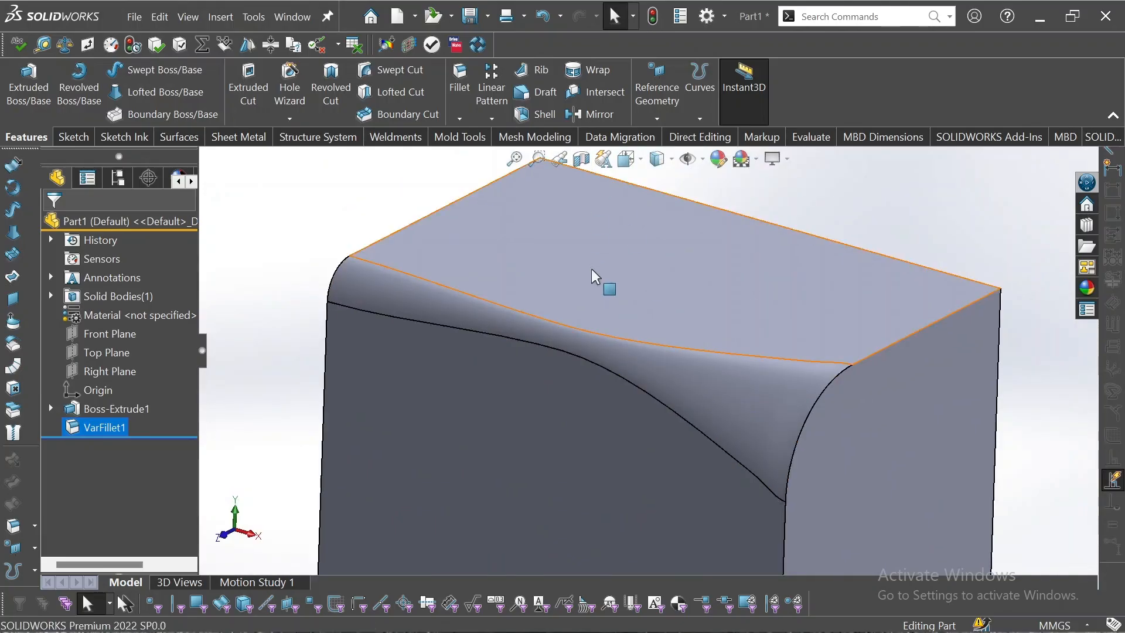
# - Undo the variable size fillet on the box's edge
pyautogui.hotkey('ctrl', 'z')
pyautogui.scroll(4, 592, 271)
pyautogui.moveTo(591, 280); pyautogui.dragTo(565, 298, button='middle')
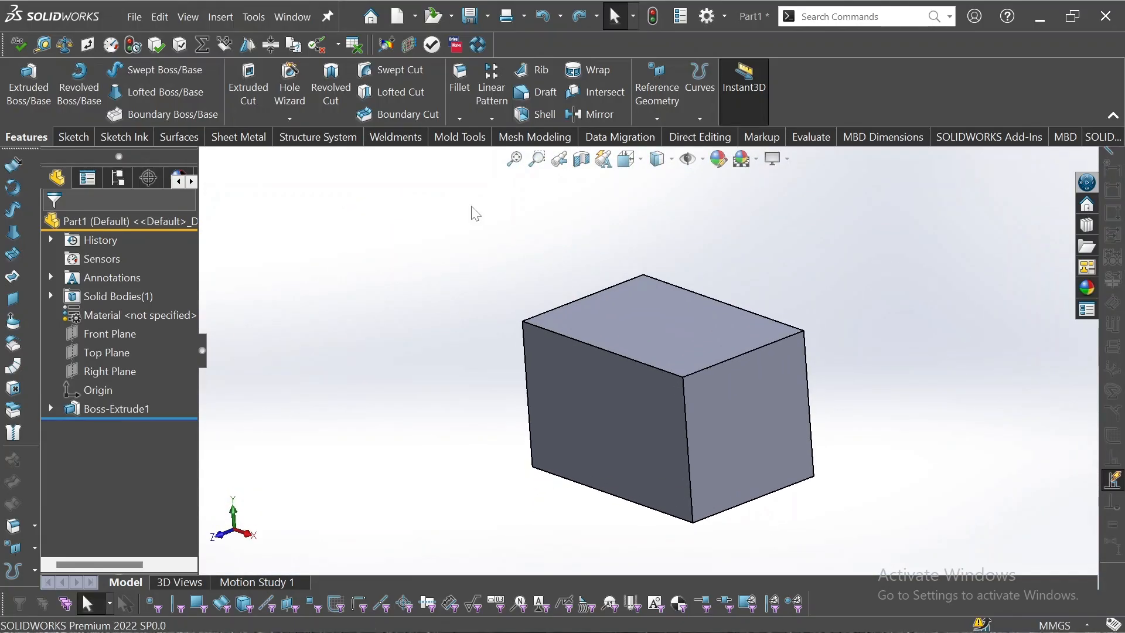
pyautogui.click(459, 71)
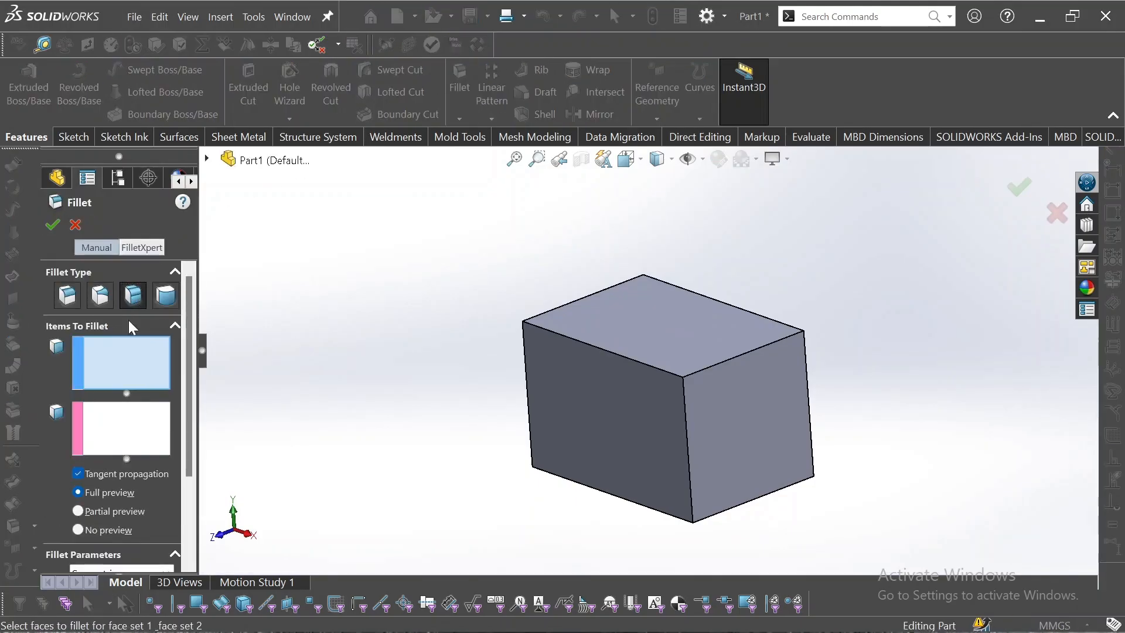
pyautogui.click(612, 317)
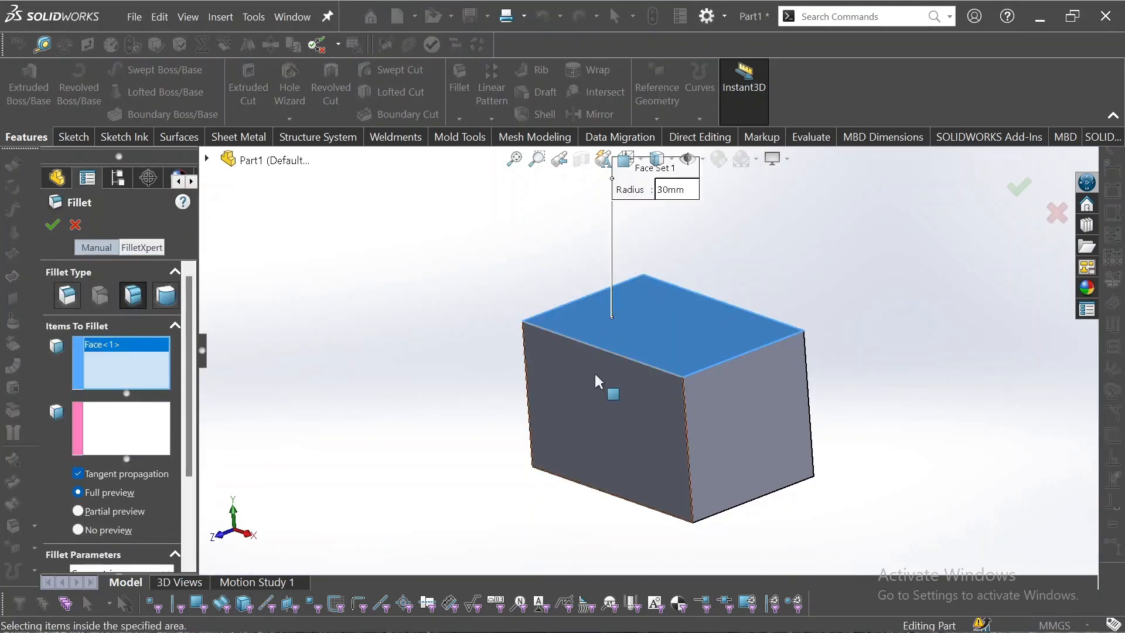
pyautogui.click(595, 376)
pyautogui.click(147, 435)
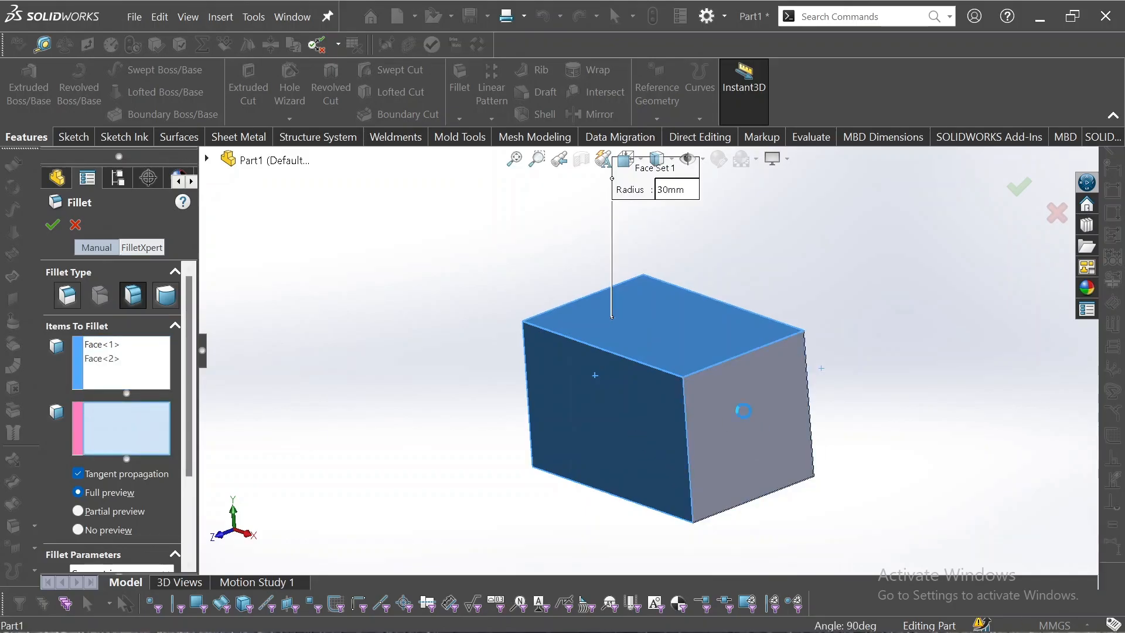
pyautogui.click(738, 408)
pyautogui.click(618, 413)
pyautogui.click(737, 420)
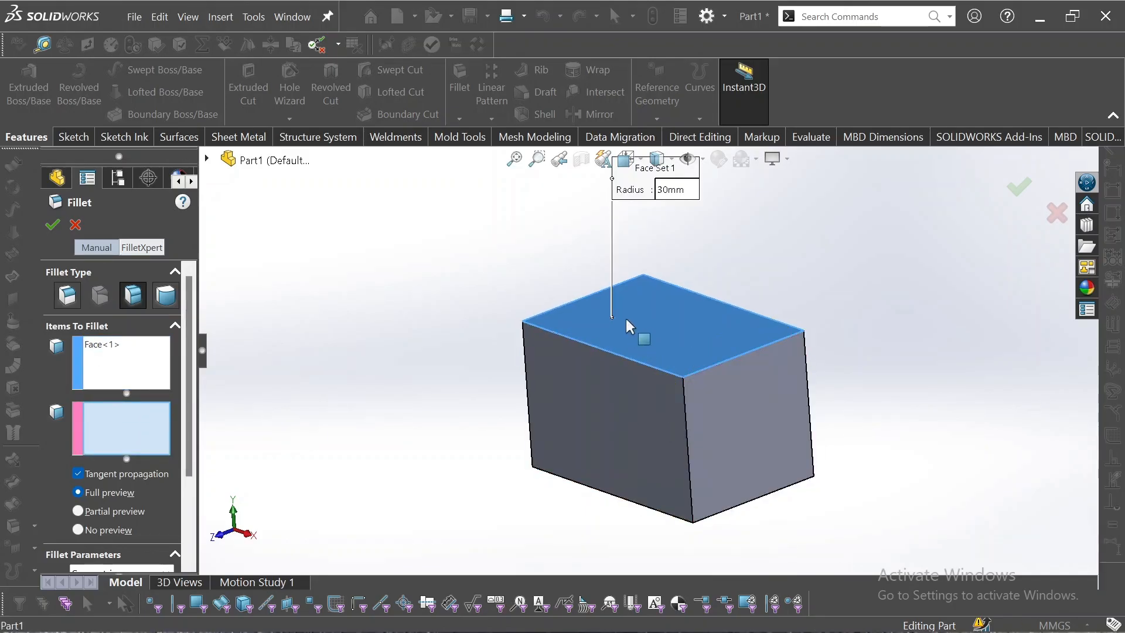
pyautogui.click(625, 318)
pyautogui.press('Escape')
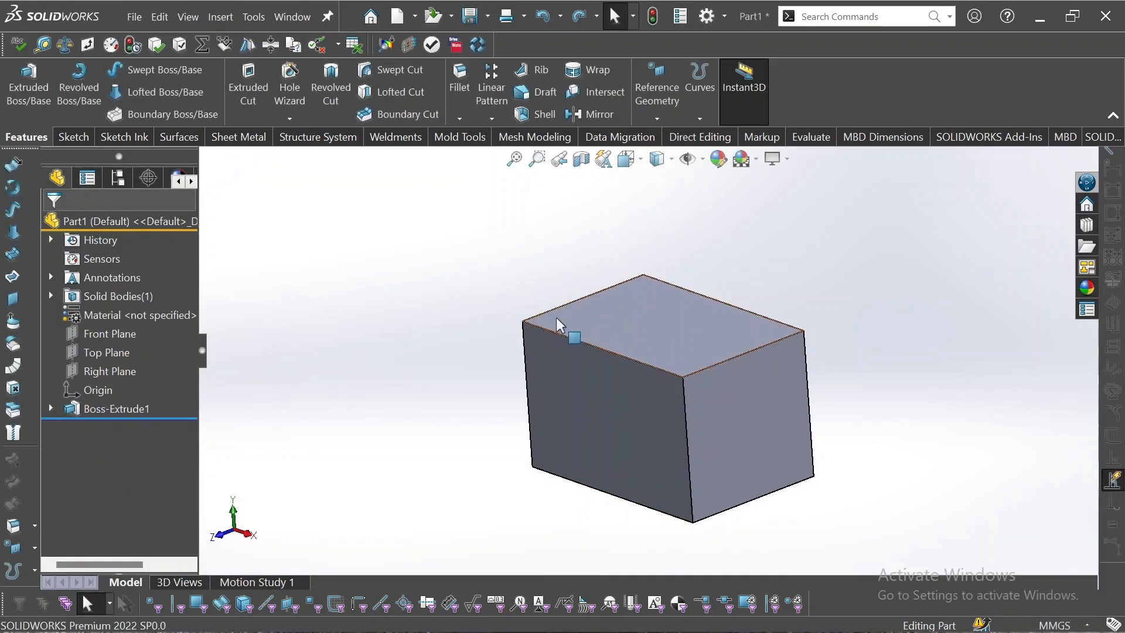
# - Sketch an ellipse on the box's top face, centred on the origin, with semi-axes of about 27.4 mm horizontally and 11.1 mm vertically
pyautogui.click(671, 332)
pyautogui.click(731, 293)
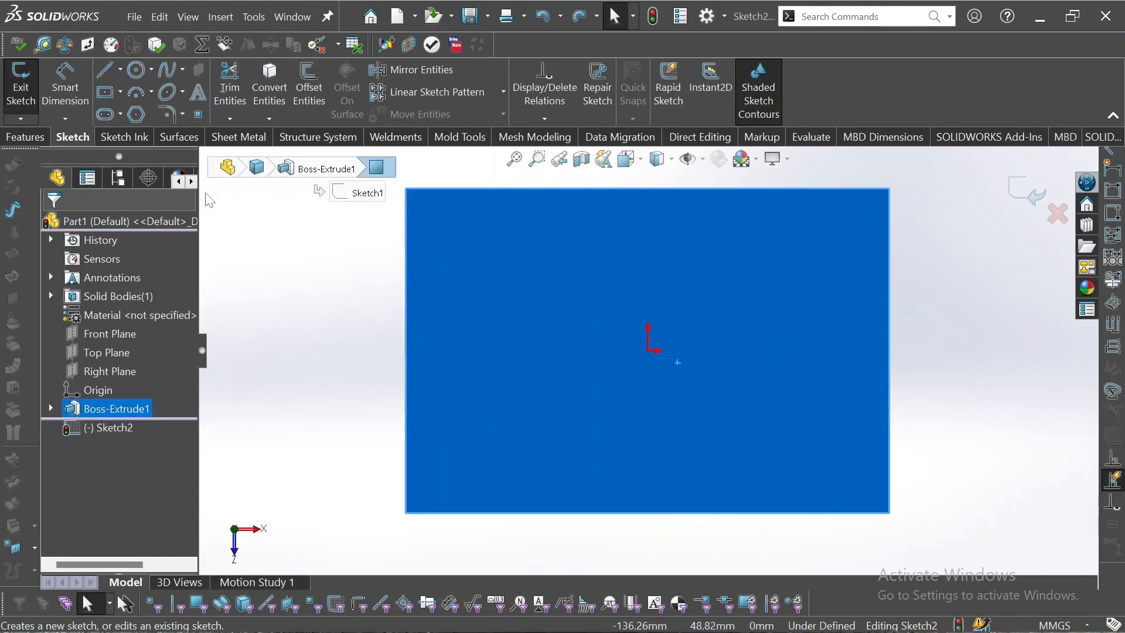
pyautogui.click(167, 92)
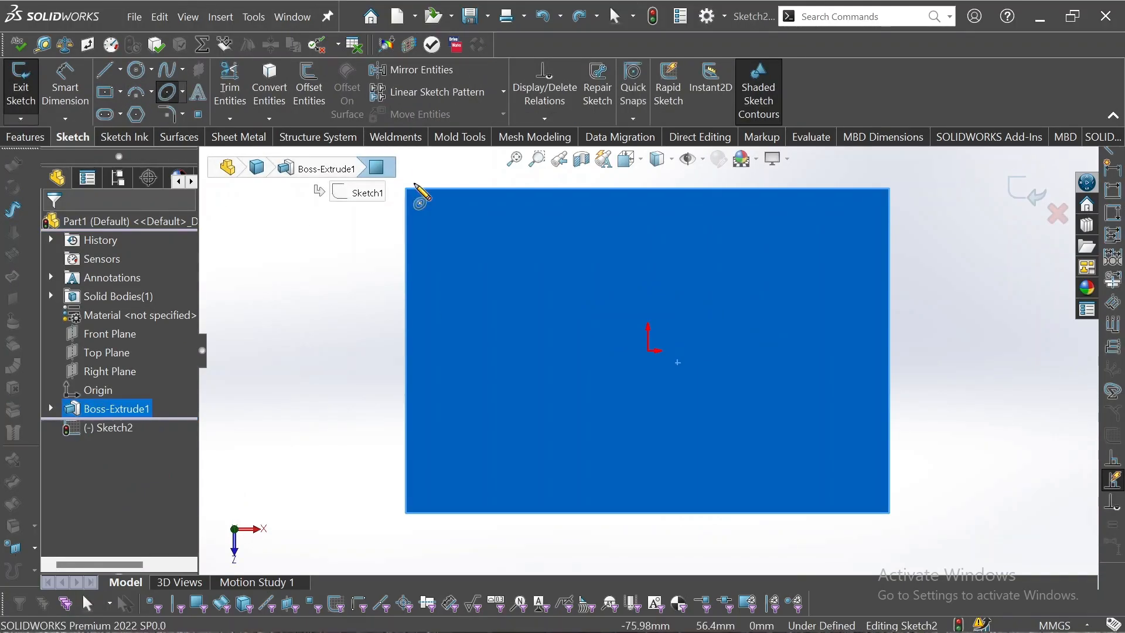
pyautogui.click(648, 350)
pyautogui.click(737, 350)
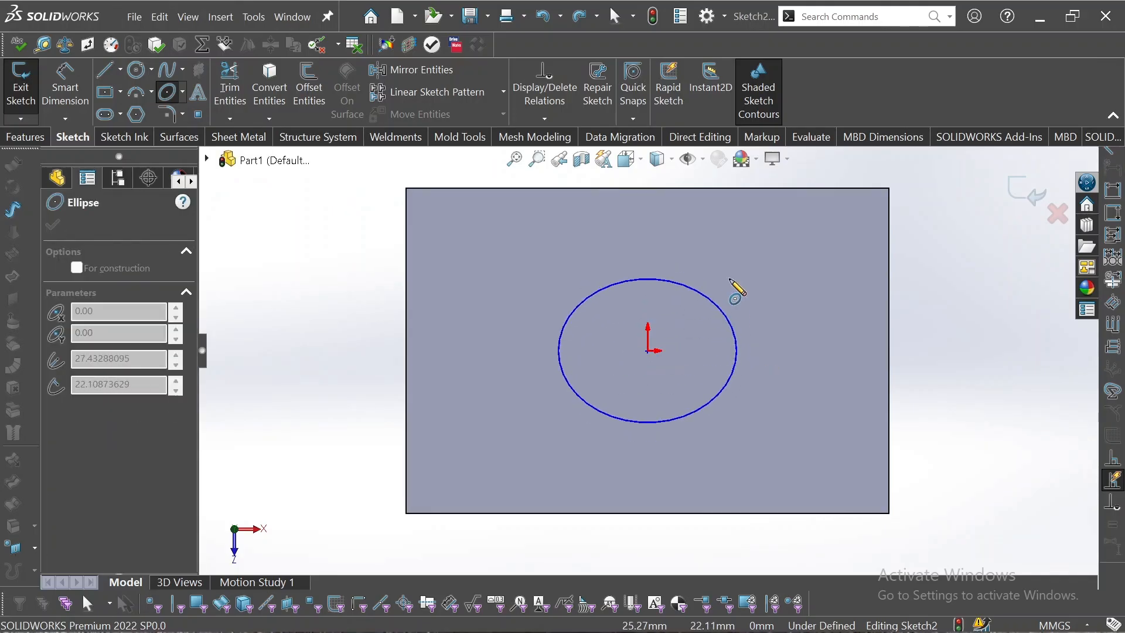
pyautogui.click(753, 317)
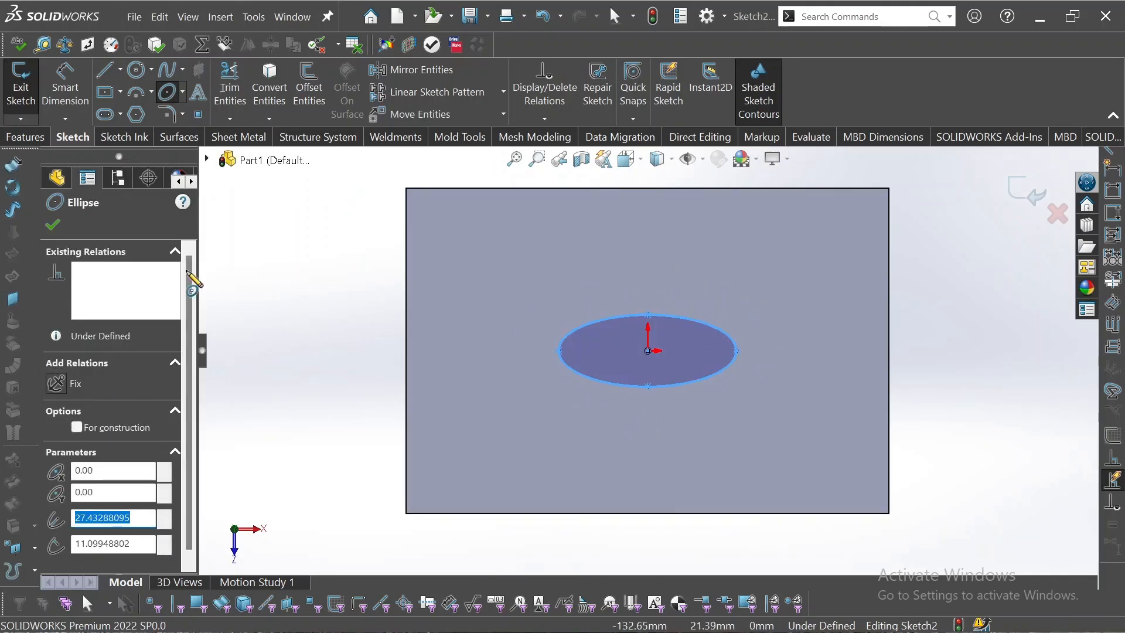
# - Extrude the ellipse as a boss 100 mm from its mid plane, merged with the box
pyautogui.click(29, 137)
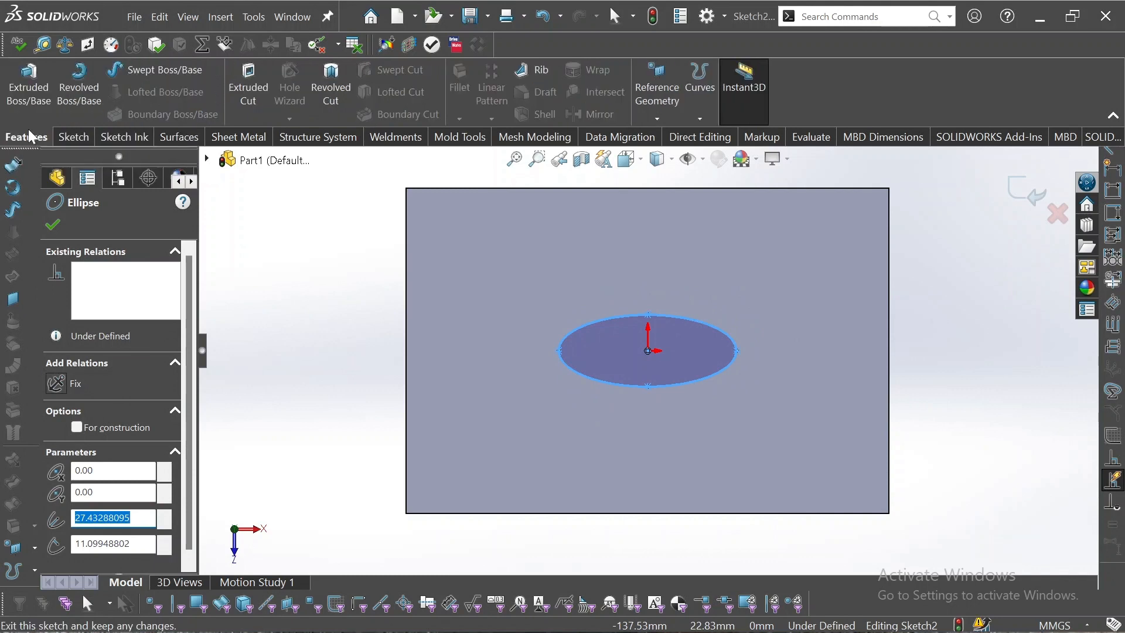
pyautogui.click(24, 90)
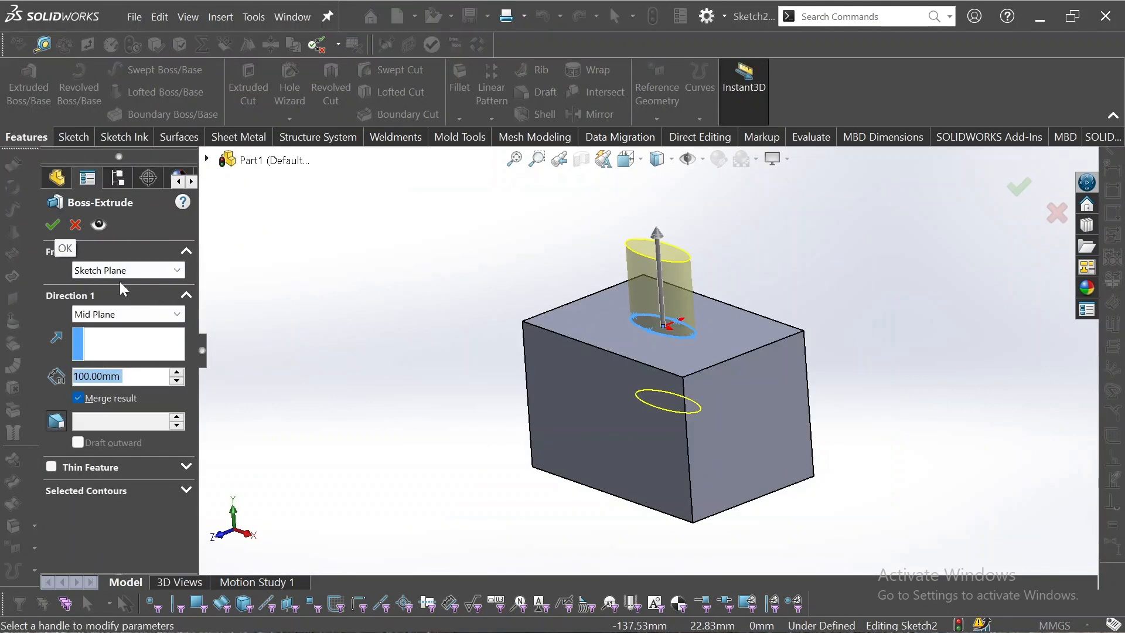
pyautogui.click(52, 228)
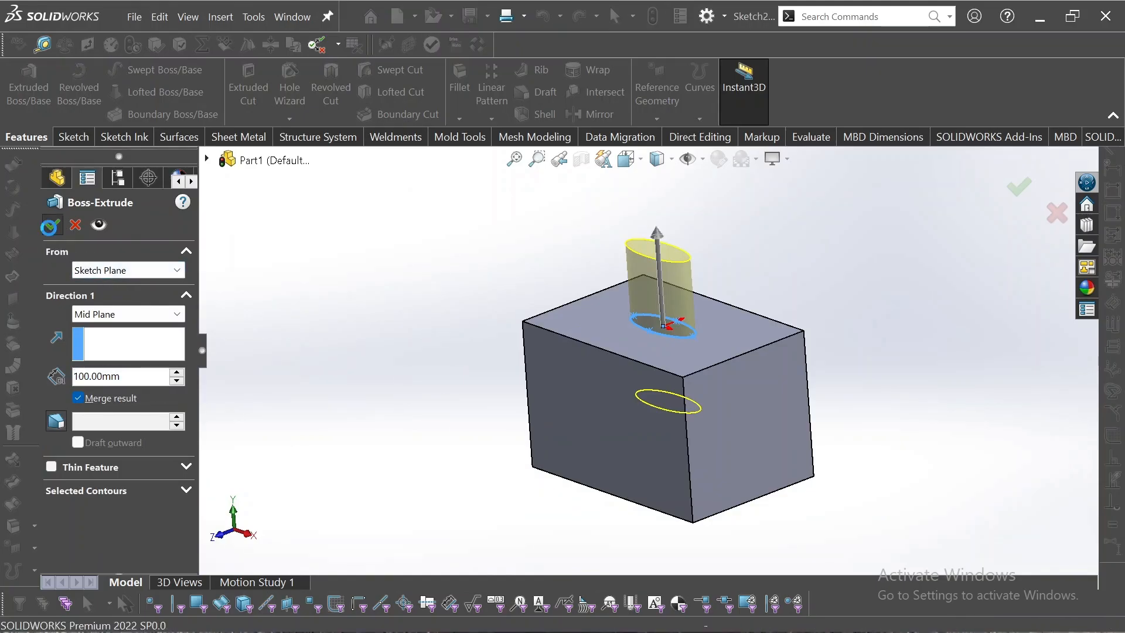
# - Start a face fillet with the elliptical boss's side face as face set 1 and the box's top face as face set 2
pyautogui.click(460, 88)
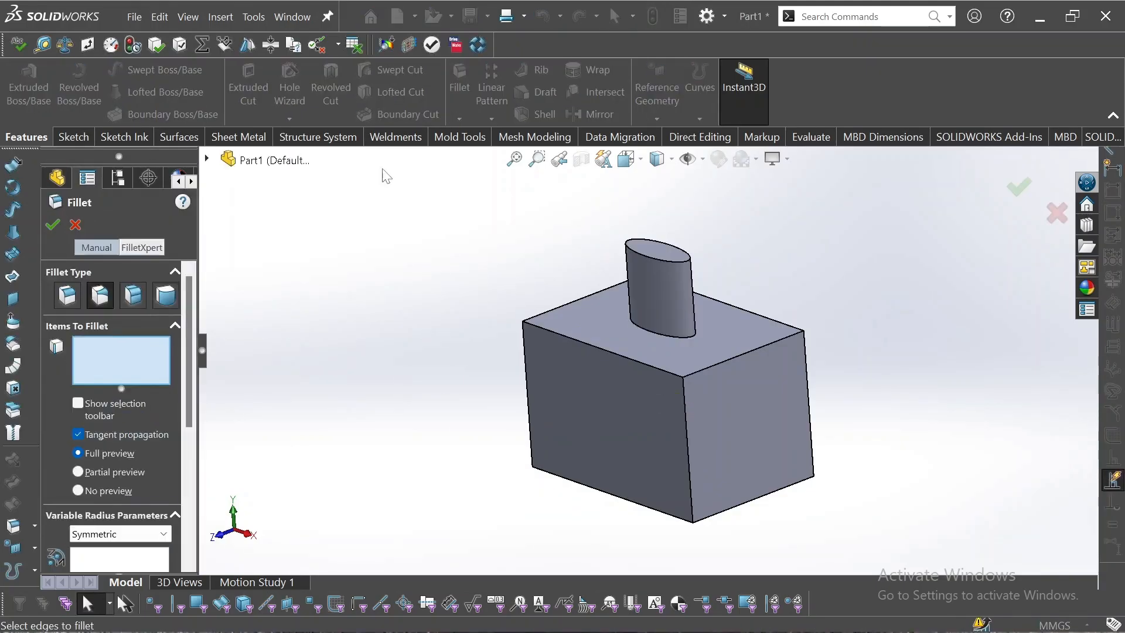
pyautogui.click(678, 300)
pyautogui.click(112, 433)
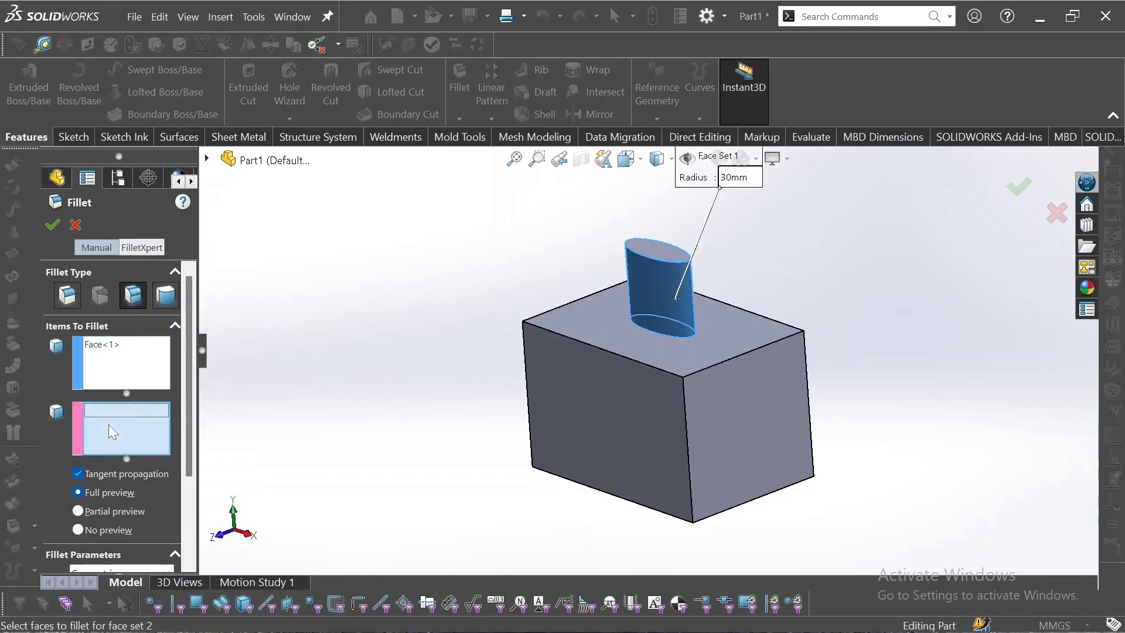
pyautogui.click(589, 340)
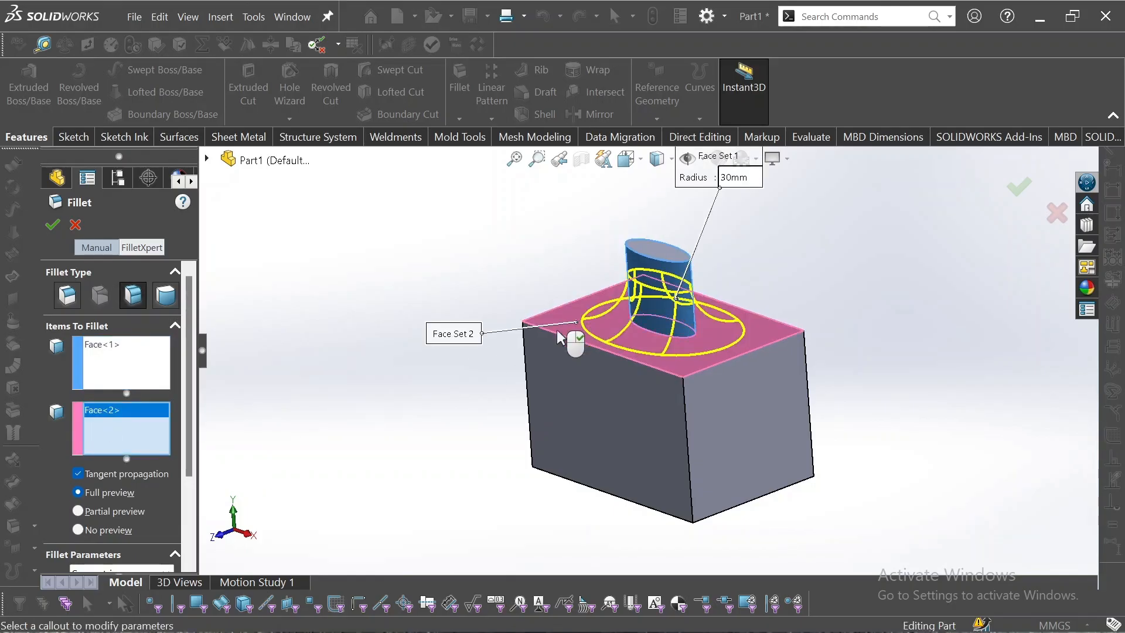
# - Set the symmetric radius of the face fillet around the boss to 20 mm
pyautogui.scroll(-2, 682, 381)
pyautogui.scroll(5, 680, 375)
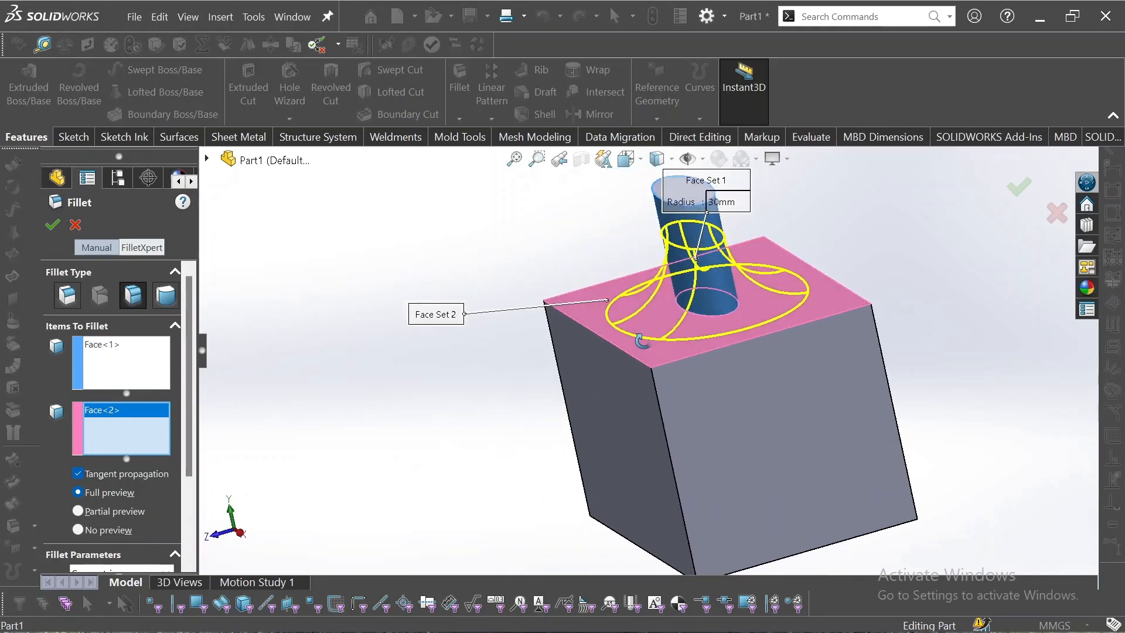
pyautogui.scroll(-2, 648, 330)
pyautogui.moveTo(683, 246); pyautogui.dragTo(859, 226)
pyautogui.click(895, 234)
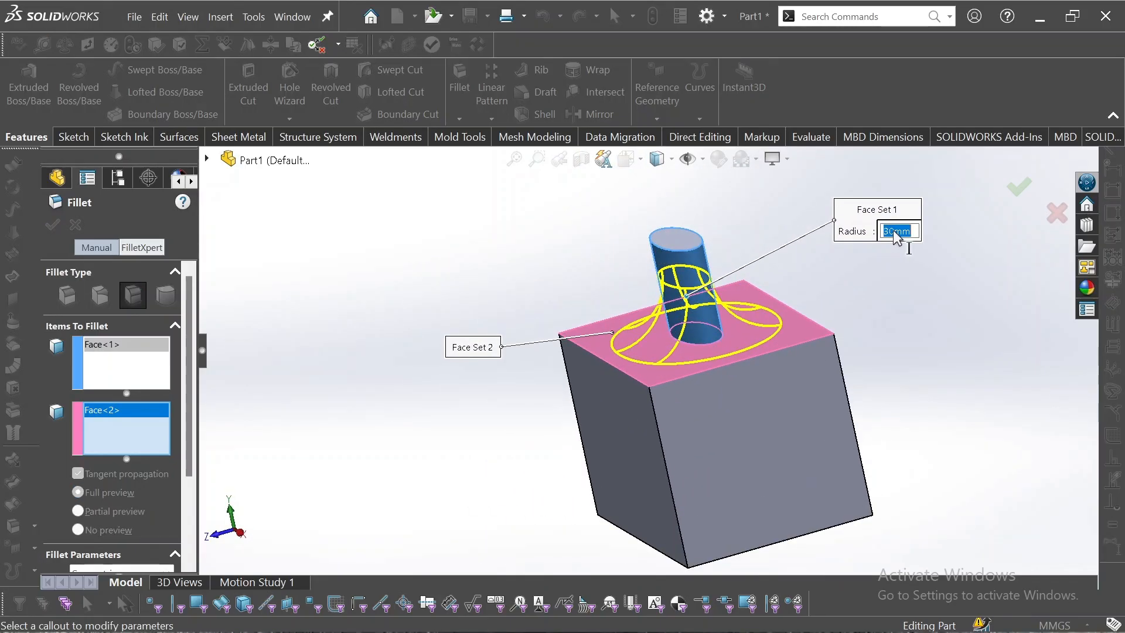
pyautogui.write('20')
pyautogui.press('Return')
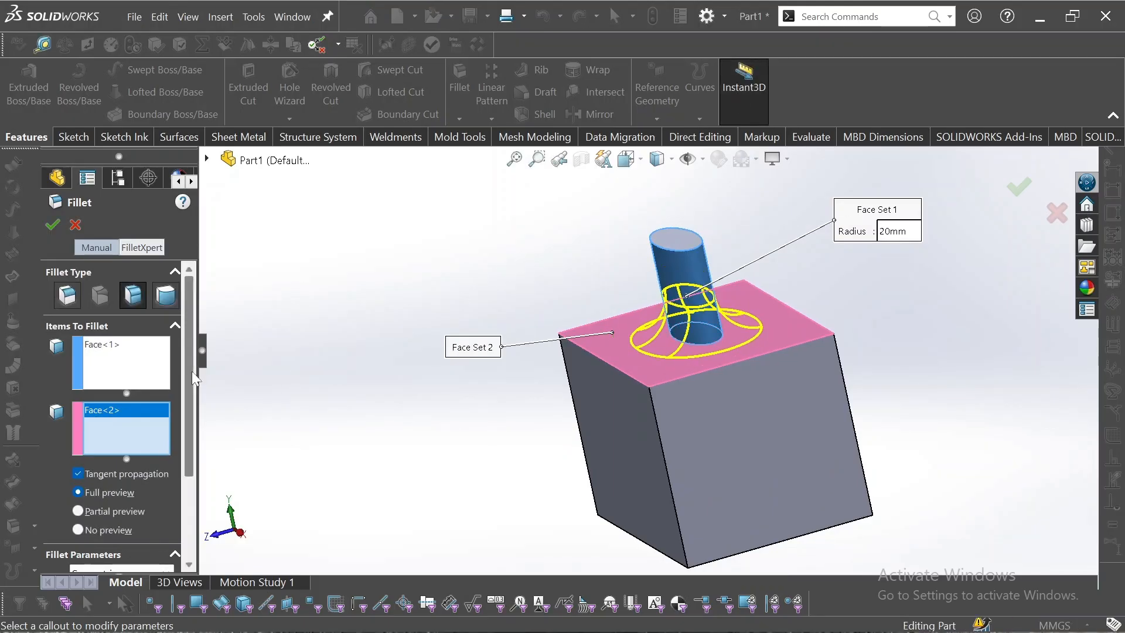
# - Preview the face fillet with Chord Width parameters and switch its method to Asymmetric
pyautogui.moveTo(191, 371); pyautogui.dragTo(195, 460)
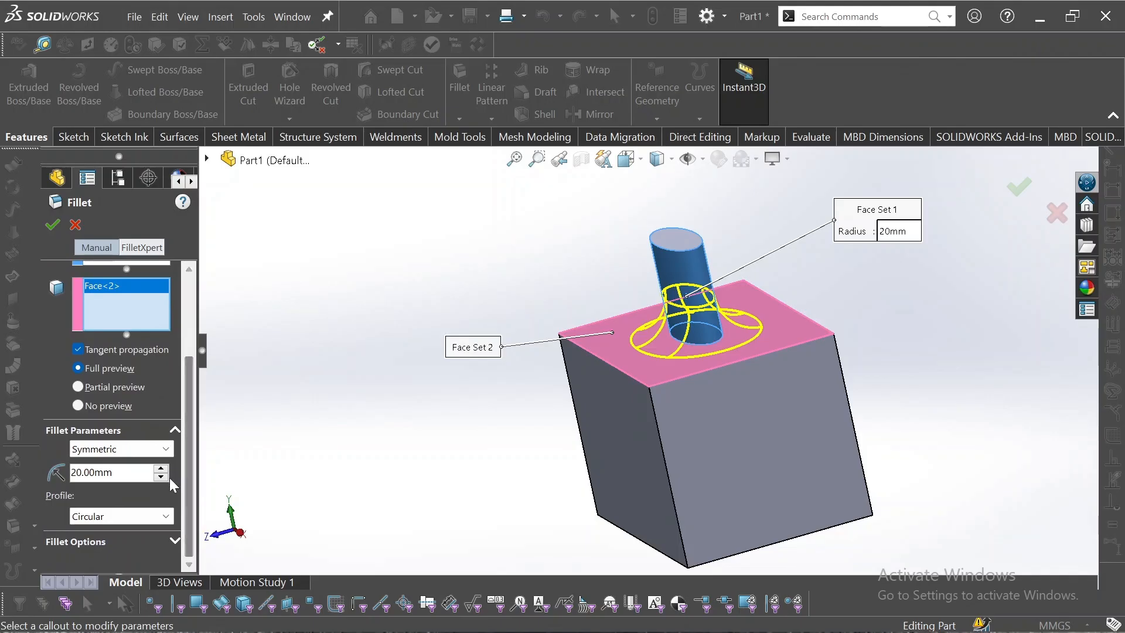
pyautogui.click(166, 452)
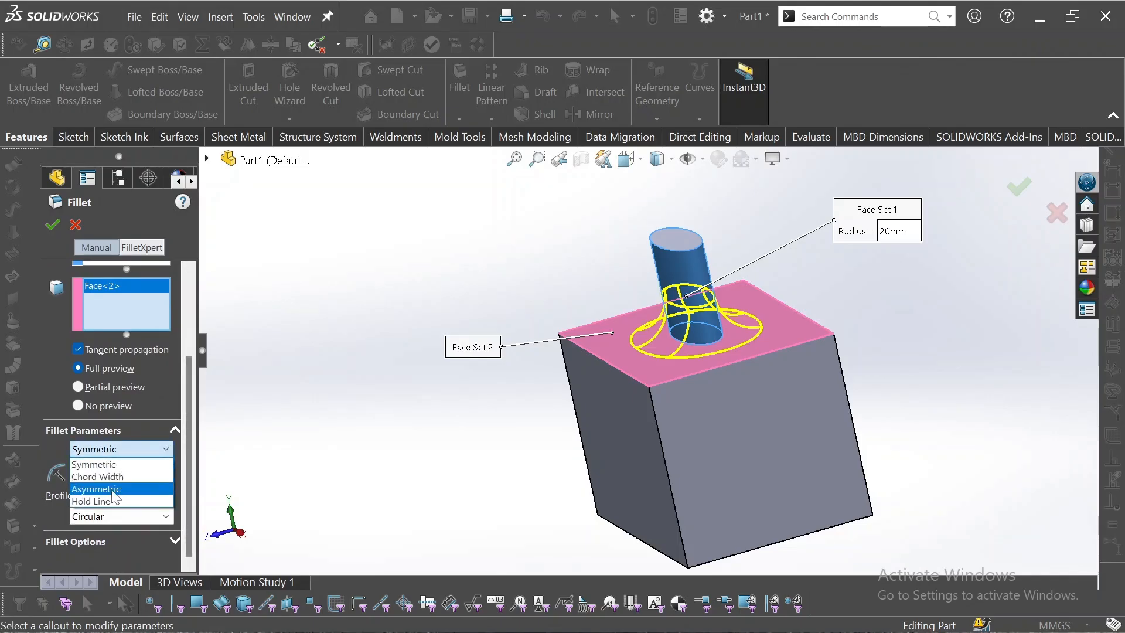
pyautogui.click(97, 477)
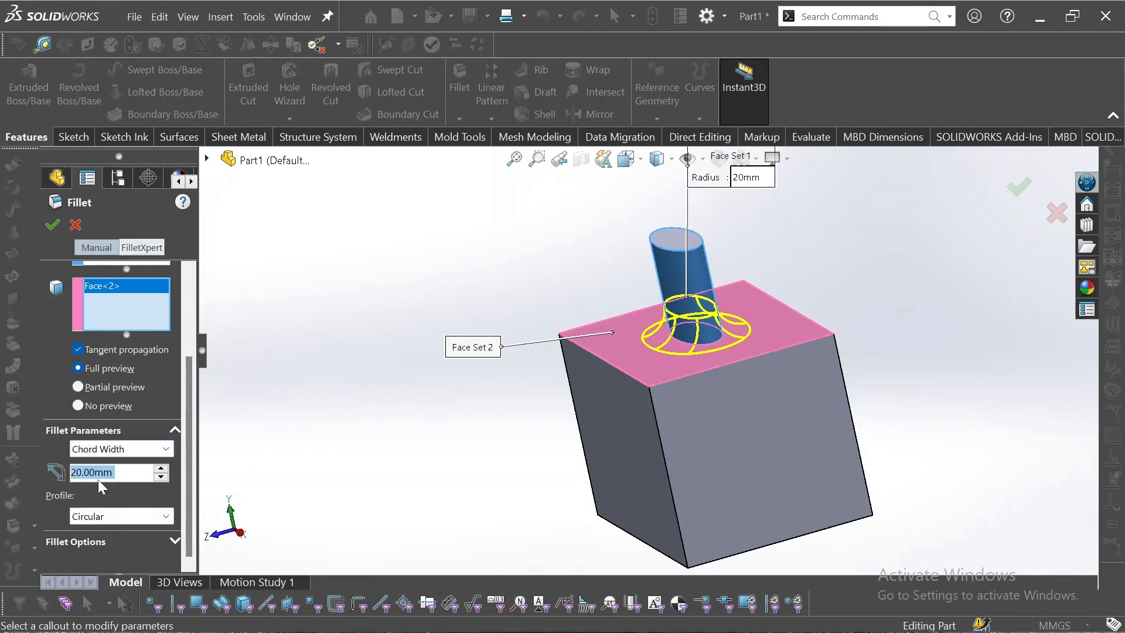
pyautogui.click(164, 449)
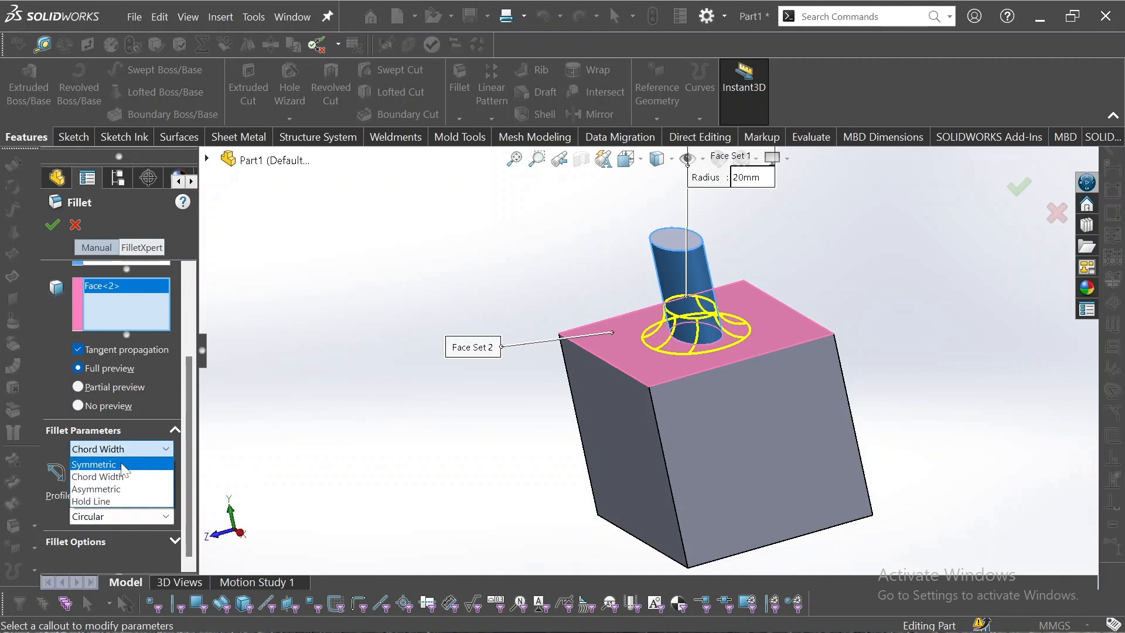
pyautogui.click(125, 488)
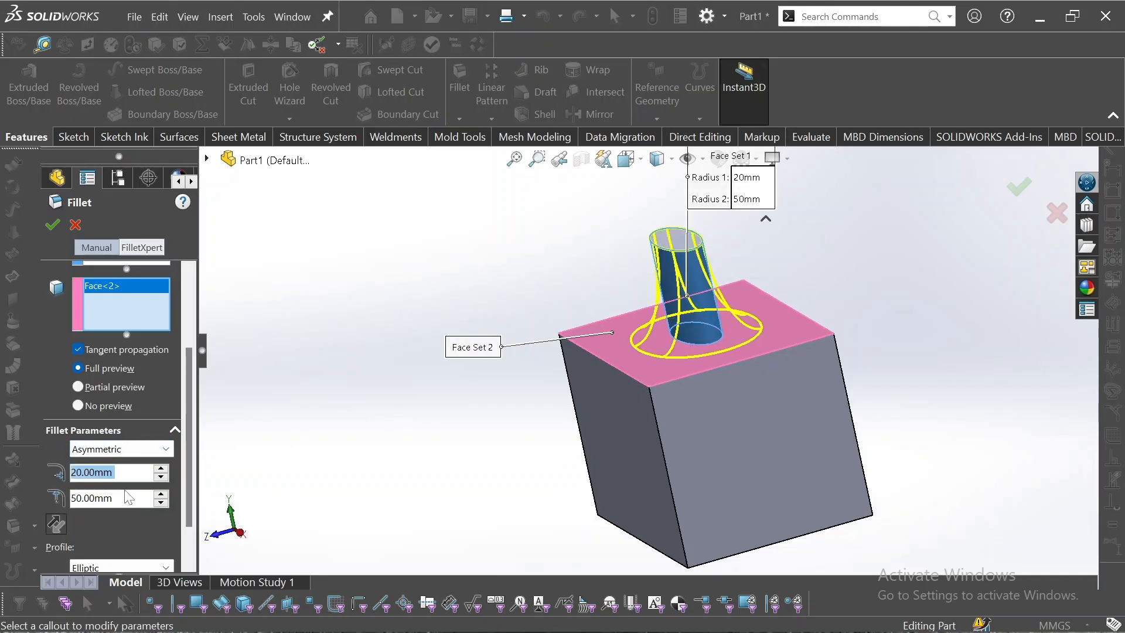
# - Set the asymmetric face fillet's Radius 1 to 10 mm and Radius 2 to 30 mm
pyautogui.moveTo(715, 181); pyautogui.dragTo(838, 218)
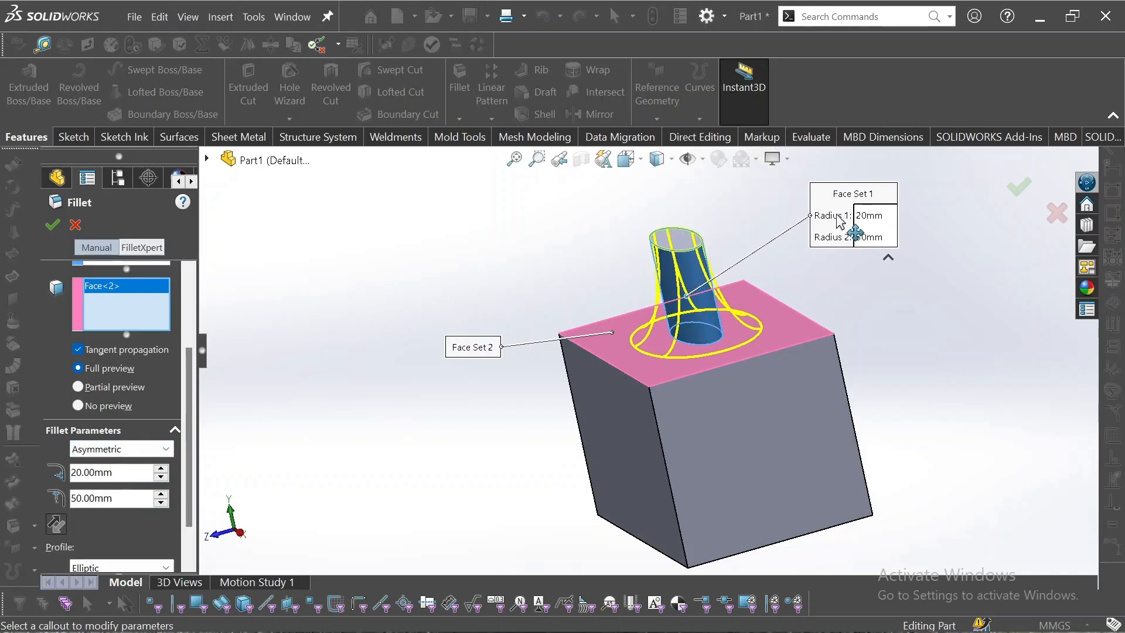
pyautogui.click(884, 222)
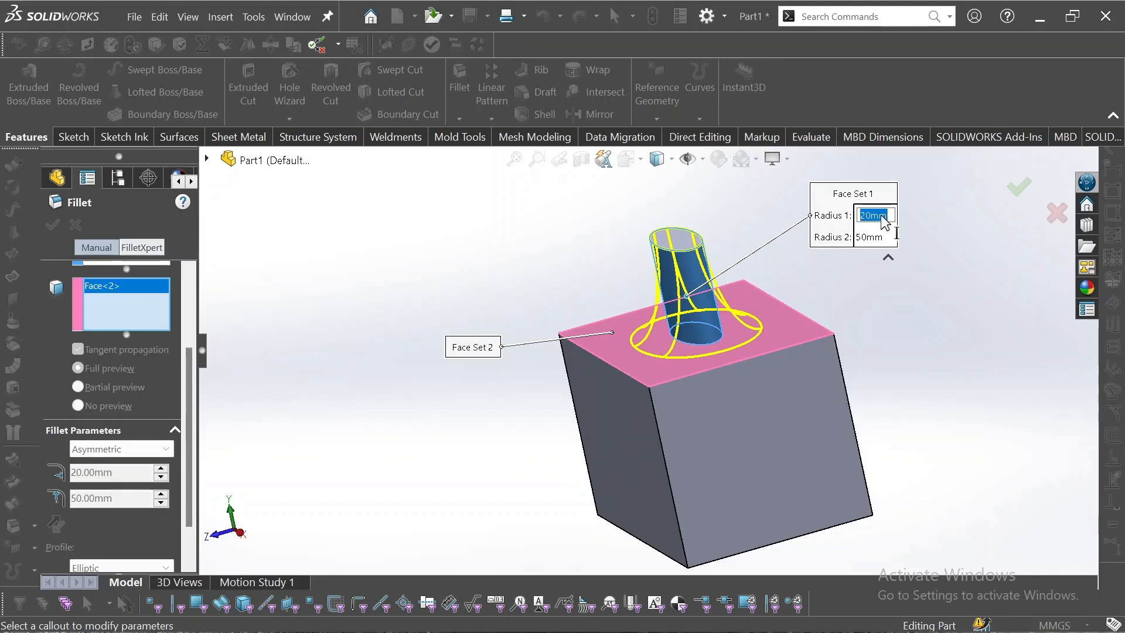
pyautogui.write('10')
pyautogui.press('Return')
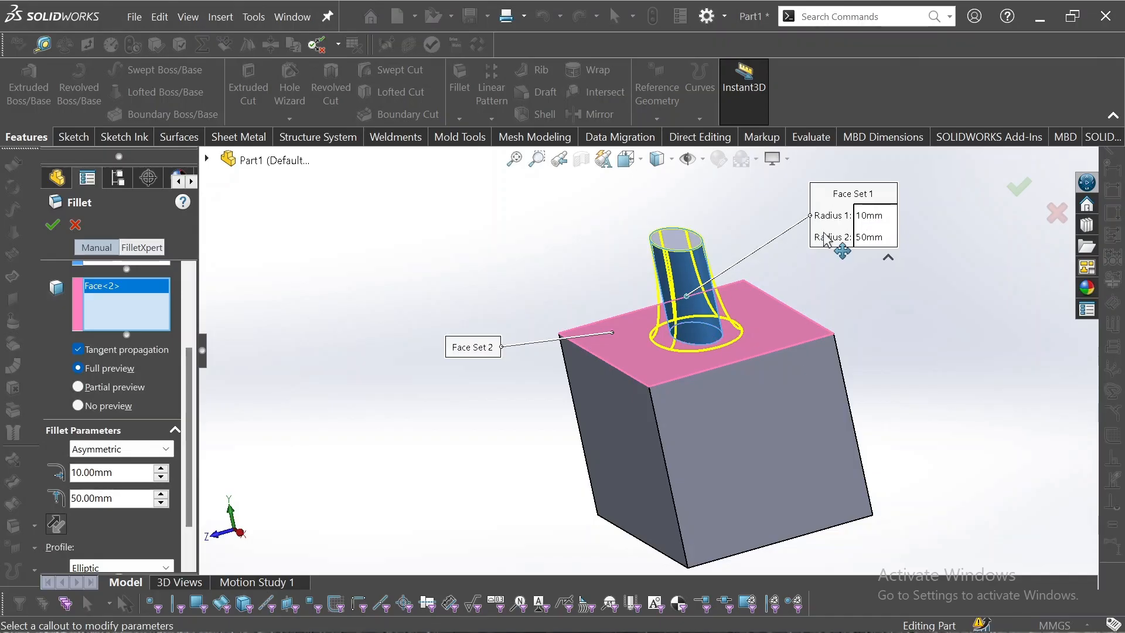
pyautogui.click(876, 241)
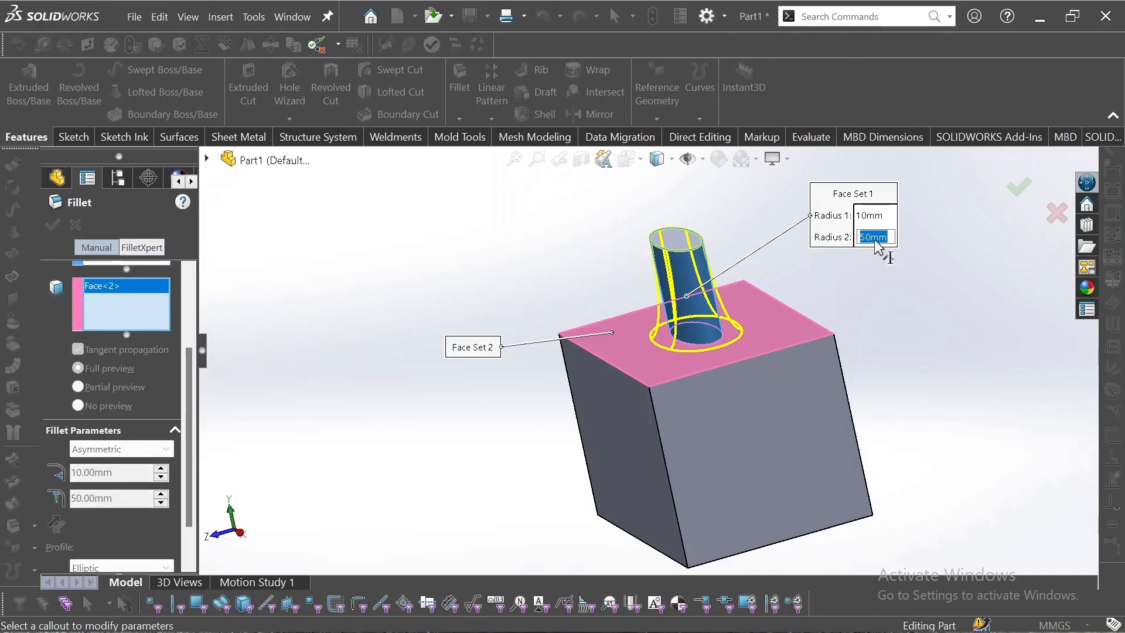
pyautogui.write('30')
pyautogui.press('Return')
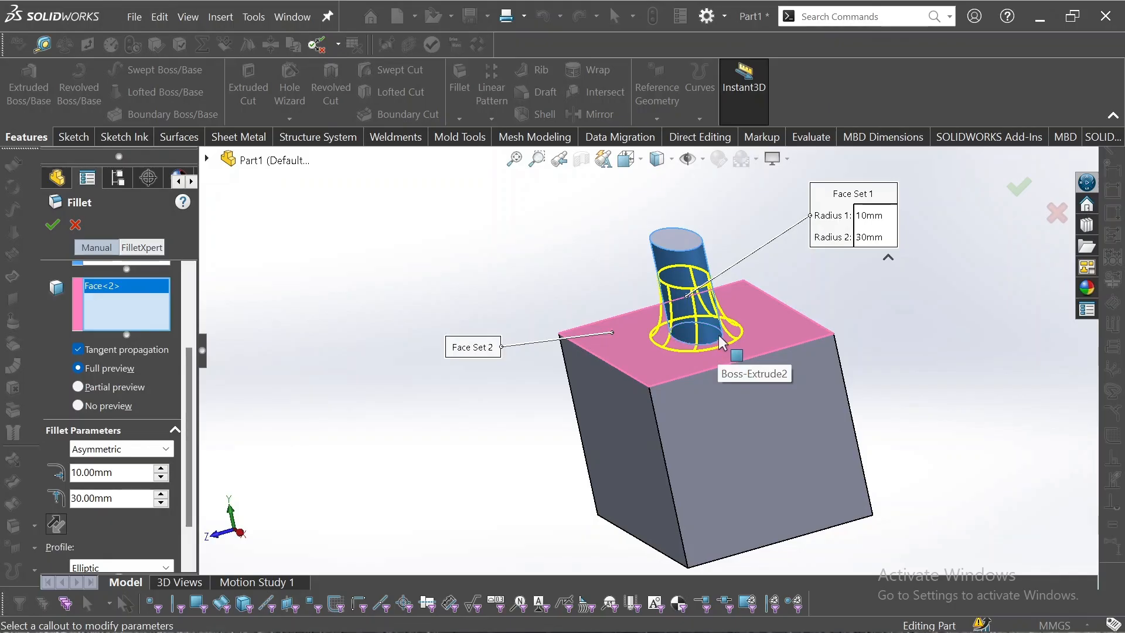
pyautogui.scroll(-3, 714, 354)
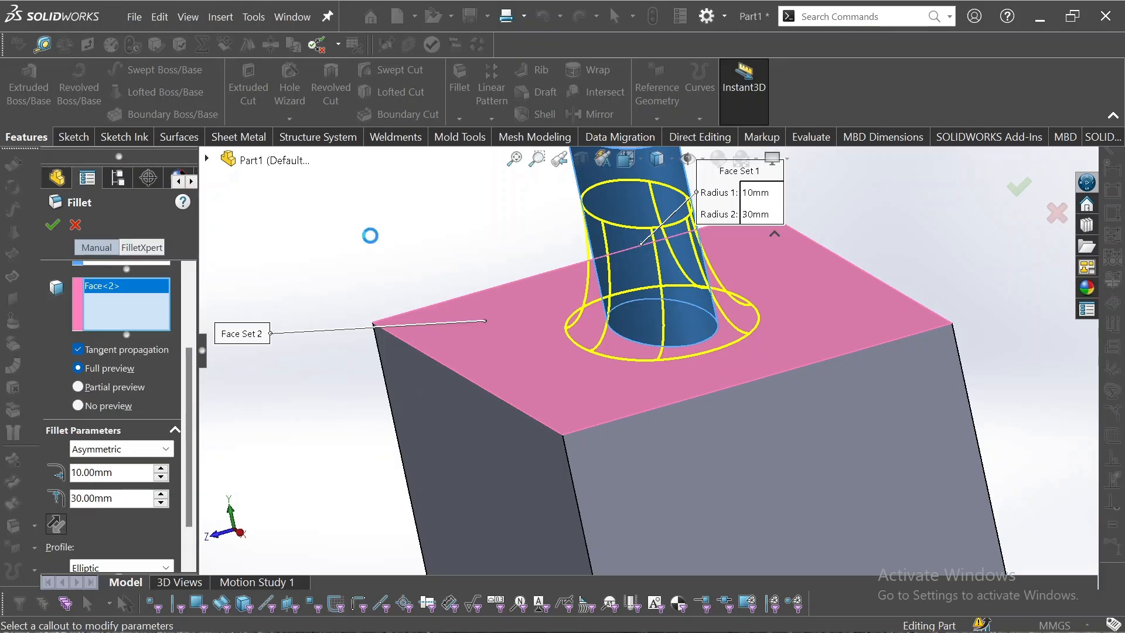
# - Undo the asymmetric face fillet around the elliptical boss
pyautogui.moveTo(480, 261); pyautogui.dragTo(709, 371, button='middle')
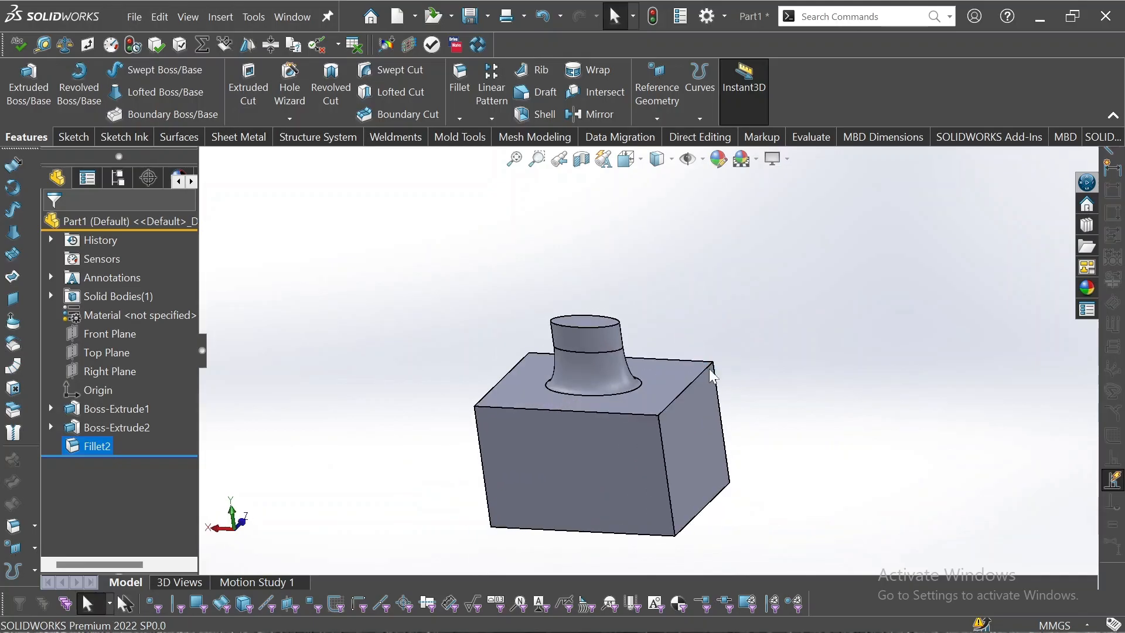
pyautogui.hotkey('ctrl', 'z')
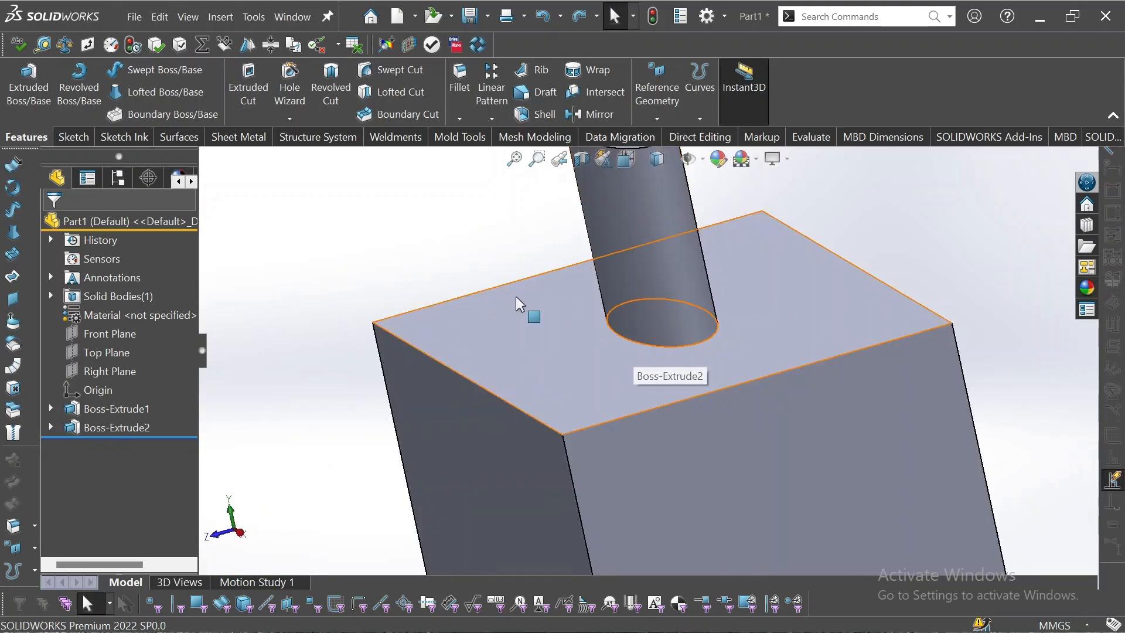
pyautogui.press('f')
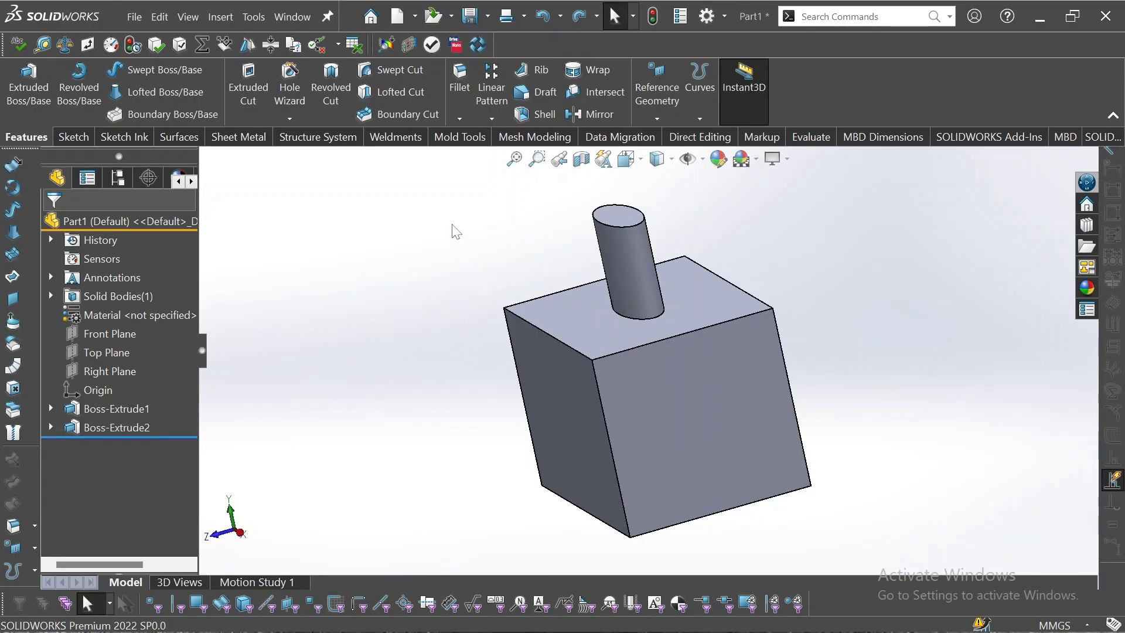
# - Start a full round fillet with two opposite side faces of the box as side face sets 1 and 2
pyautogui.click(458, 103)
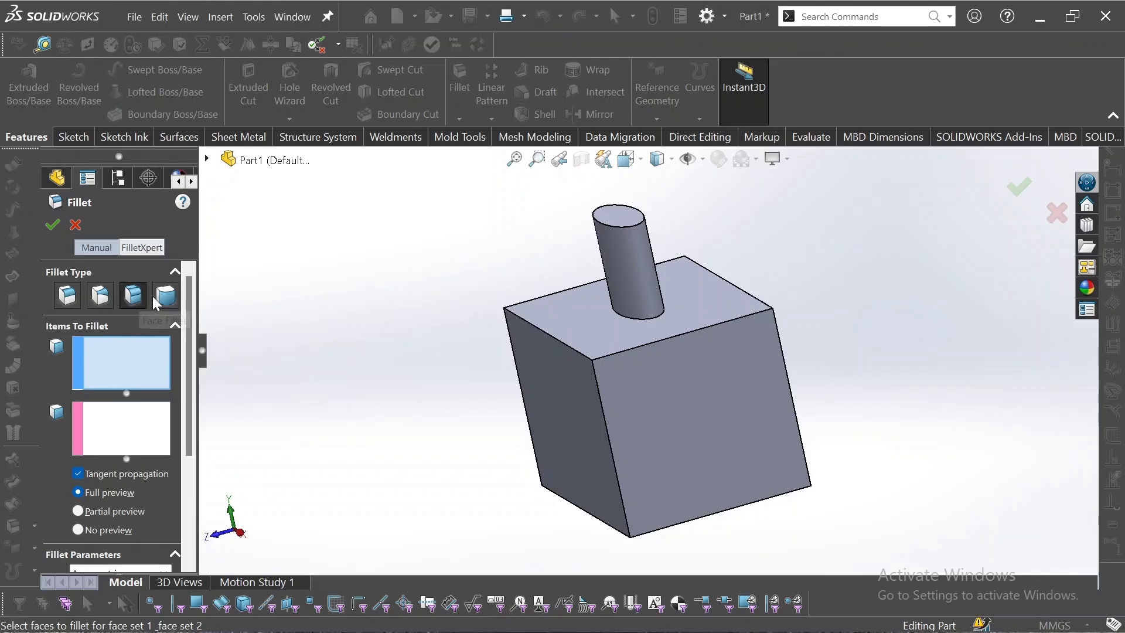
pyautogui.click(164, 297)
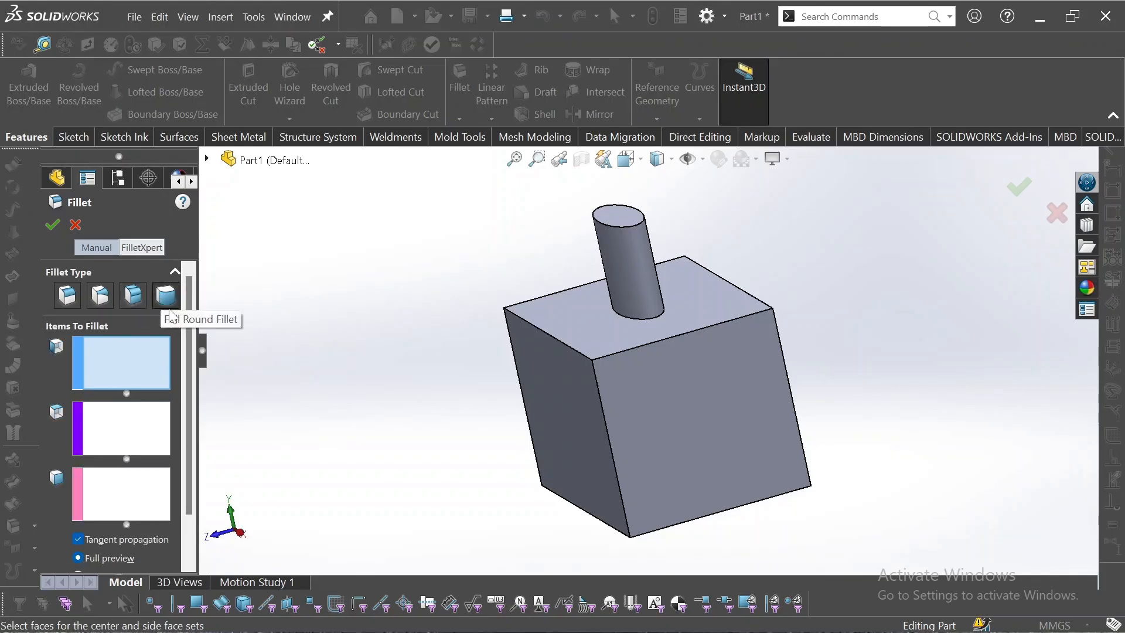
pyautogui.moveTo(324, 358); pyautogui.dragTo(466, 362, button='middle')
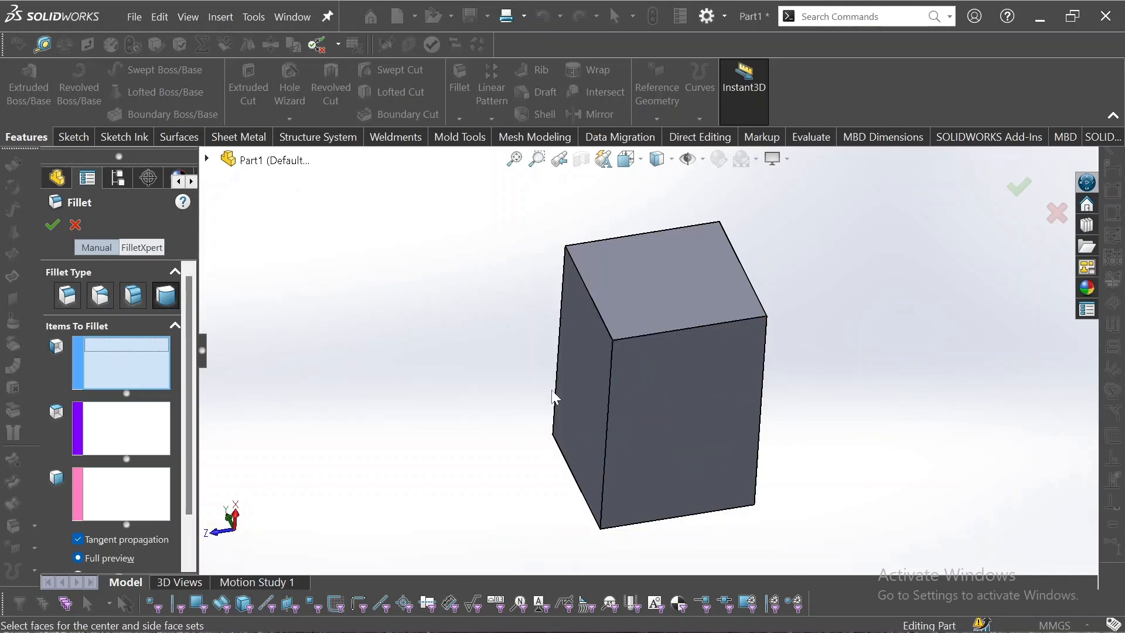
pyautogui.click(589, 379)
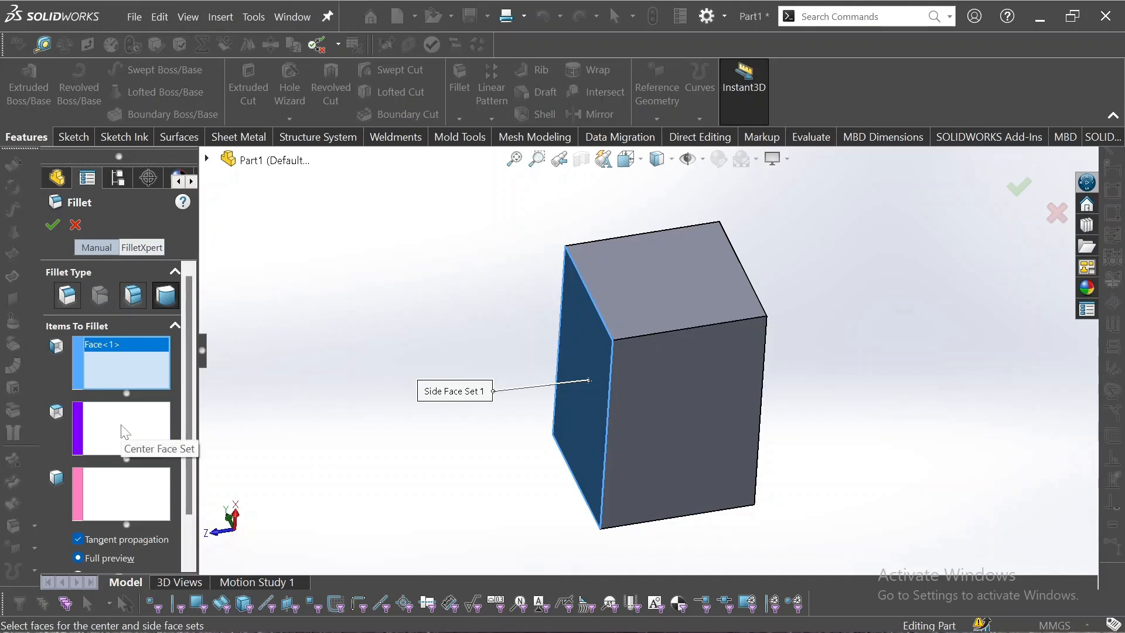
pyautogui.click(125, 489)
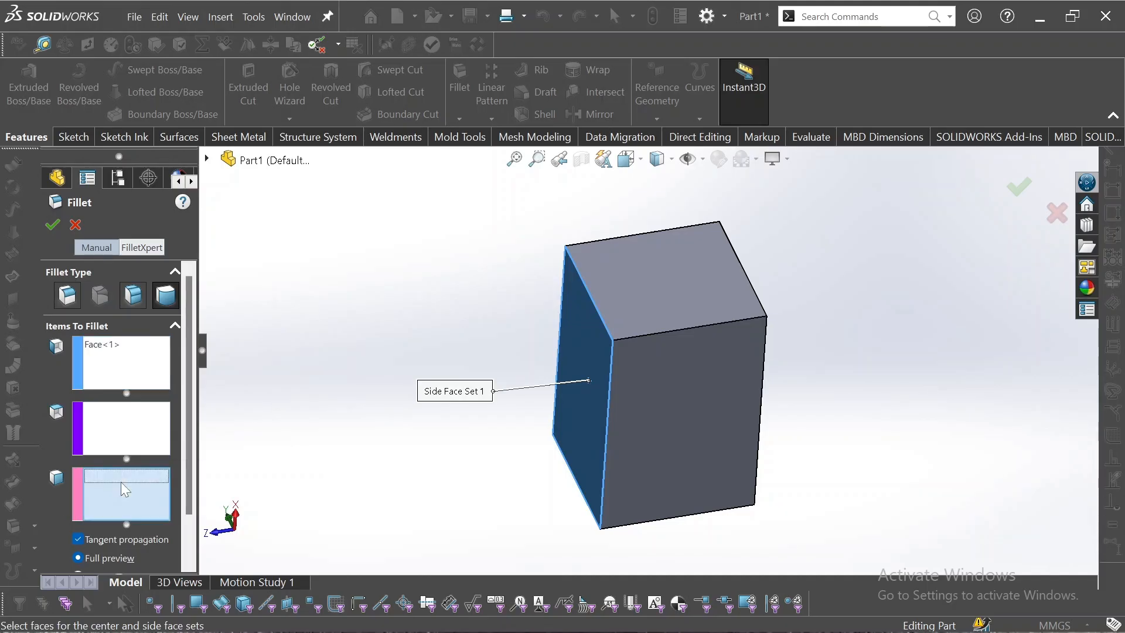
pyautogui.moveTo(441, 455); pyautogui.dragTo(369, 447, button='middle')
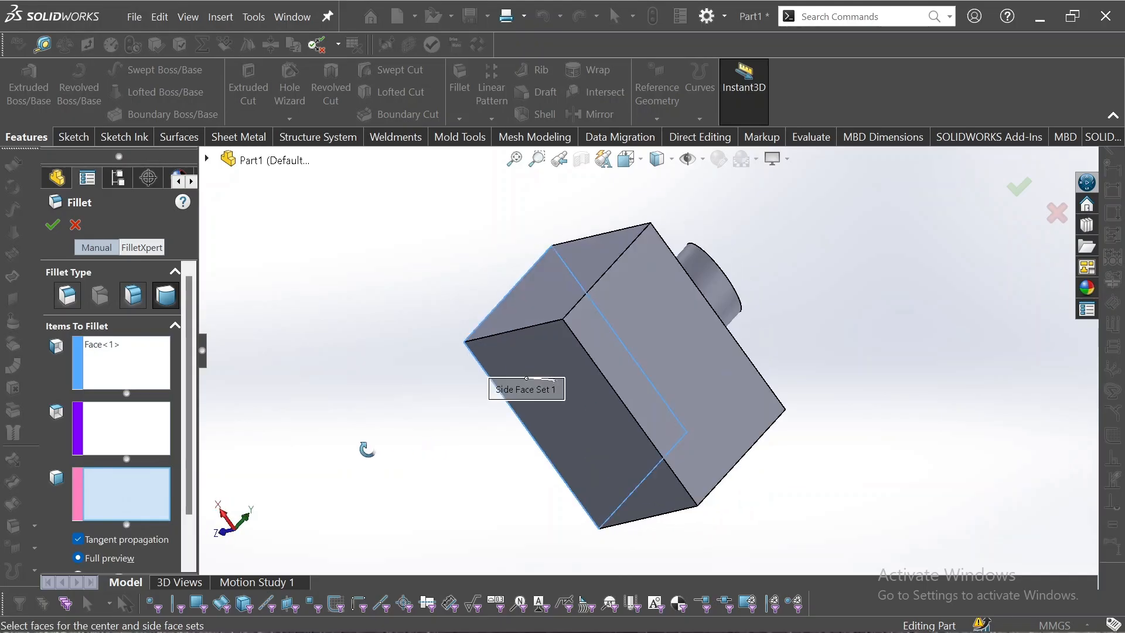
pyautogui.click(641, 352)
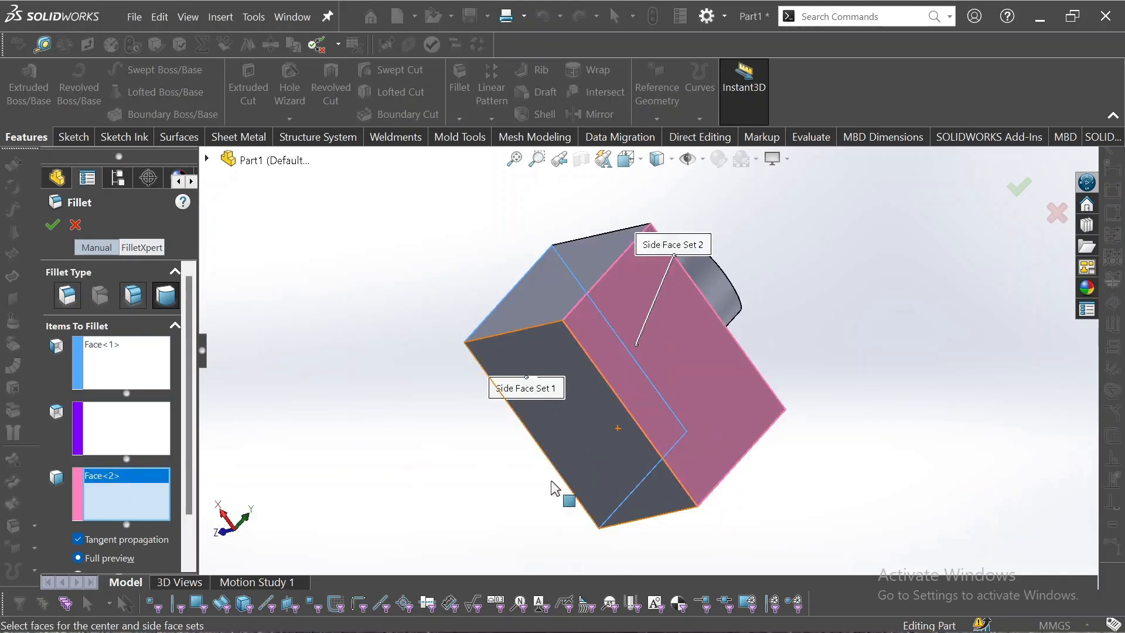
# - Use the box's bottom face as the center face set and apply the full round fillet
pyautogui.moveTo(377, 502); pyautogui.dragTo(450, 461, button='middle')
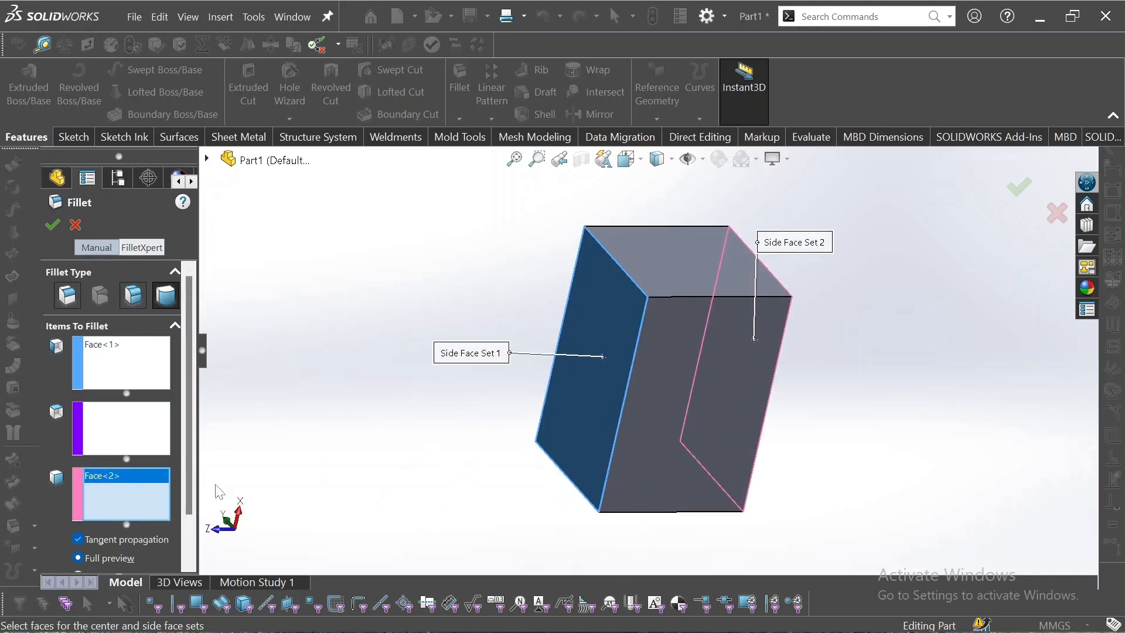
pyautogui.click(146, 431)
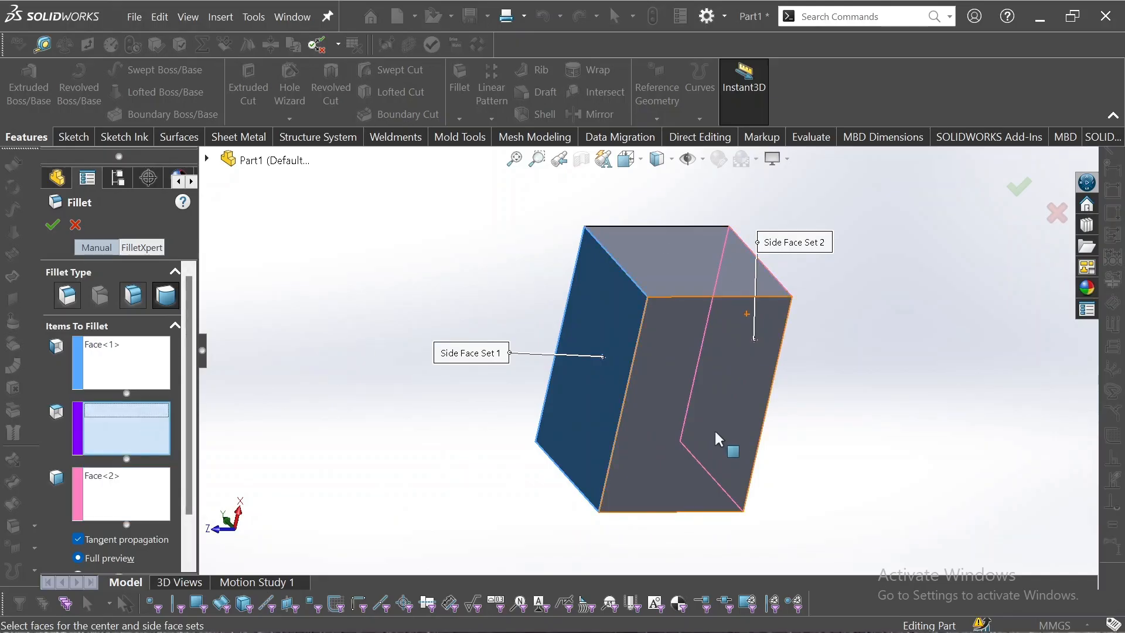
pyautogui.click(680, 387)
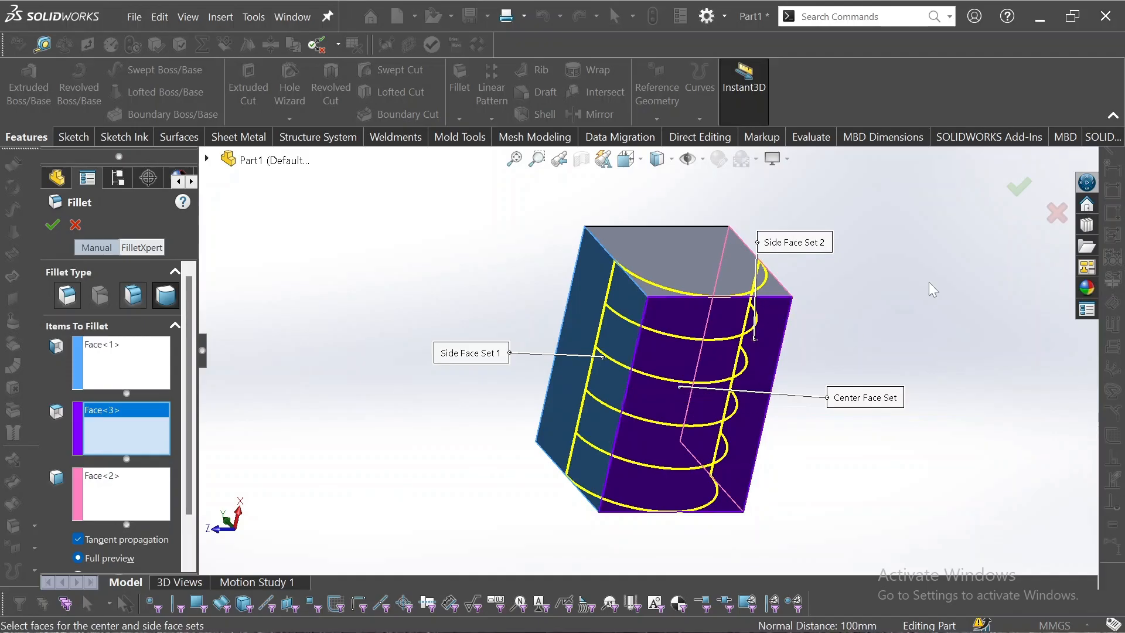
pyautogui.moveTo(934, 291); pyautogui.dragTo(900, 459, button='middle')
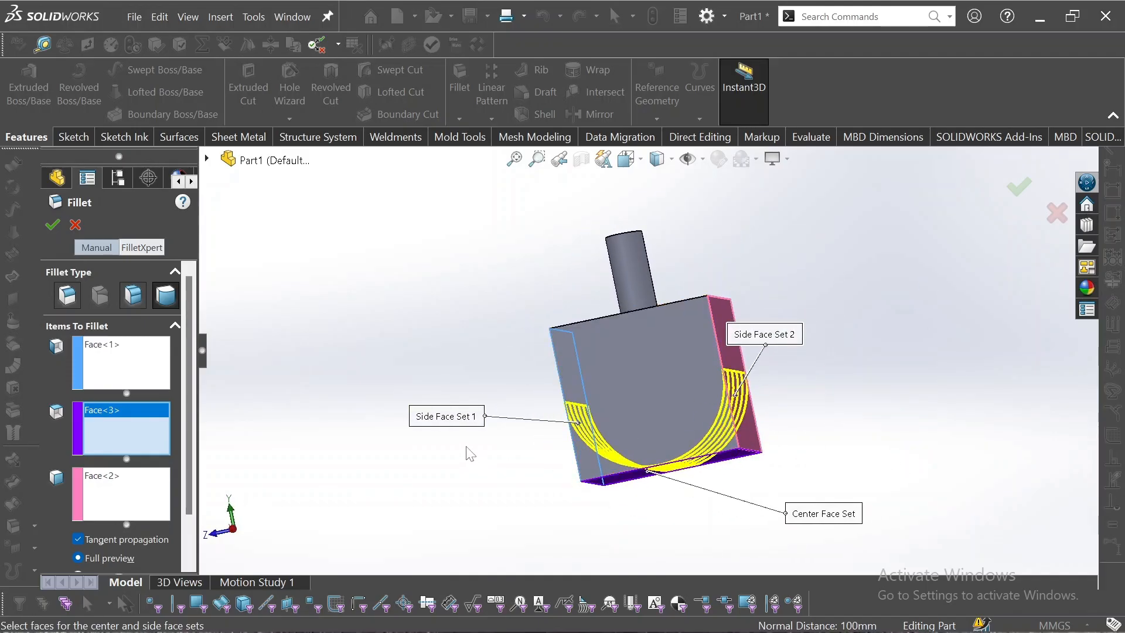
pyautogui.click(54, 228)
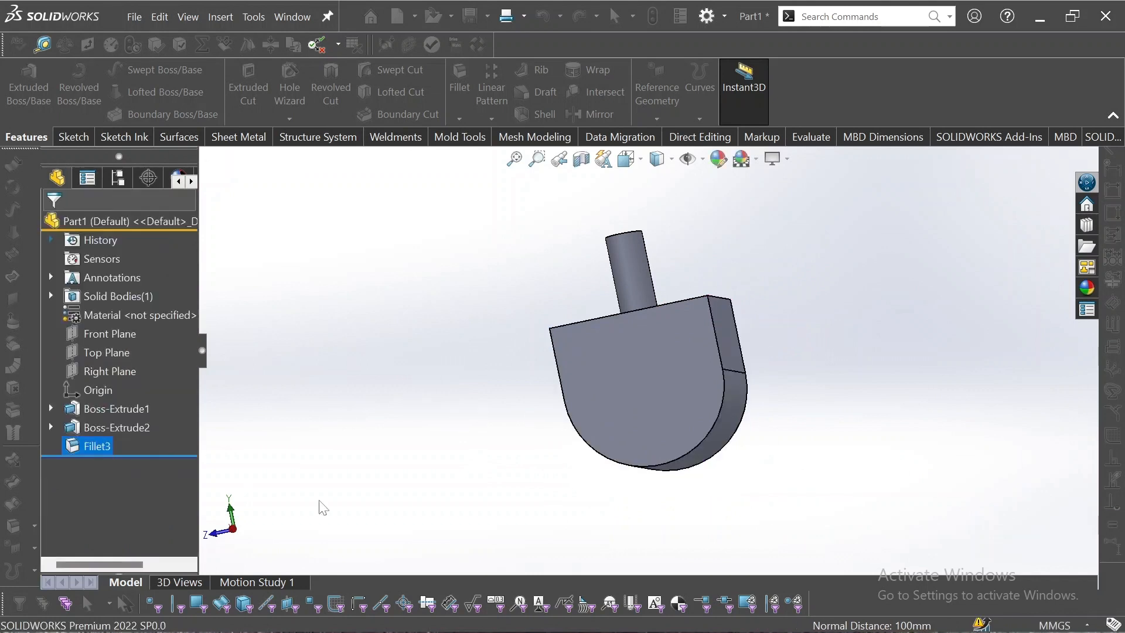
# - Undo the full round fillet on the box
pyautogui.moveTo(551, 434); pyautogui.dragTo(587, 262, button='middle')
pyautogui.press('Escape')
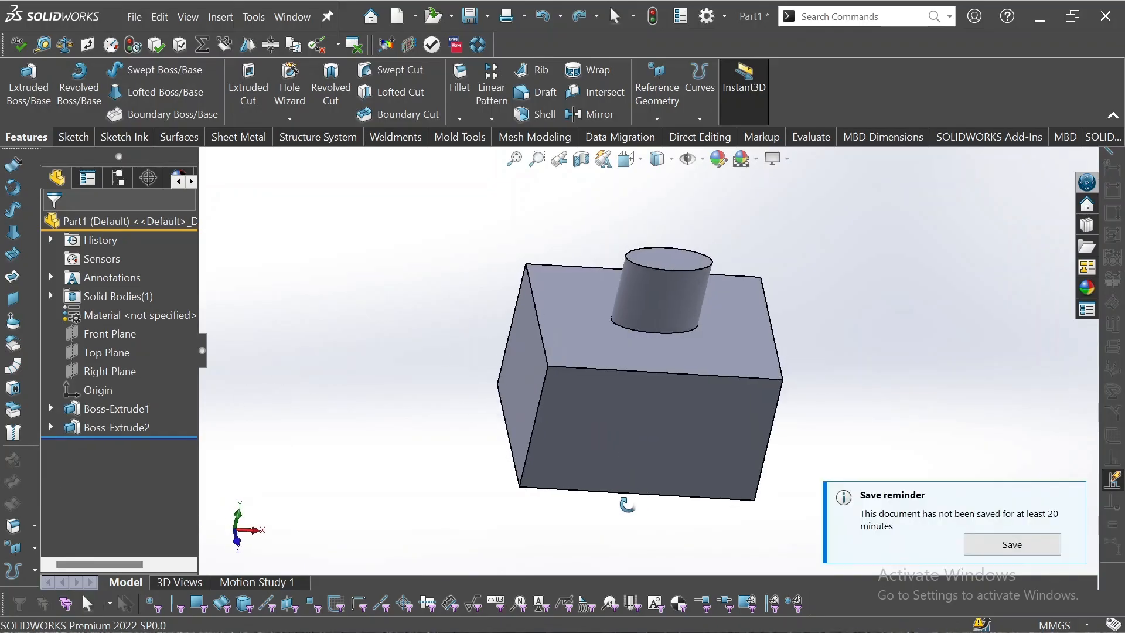
pyautogui.moveTo(625, 503); pyautogui.dragTo(700, 382, button='middle')
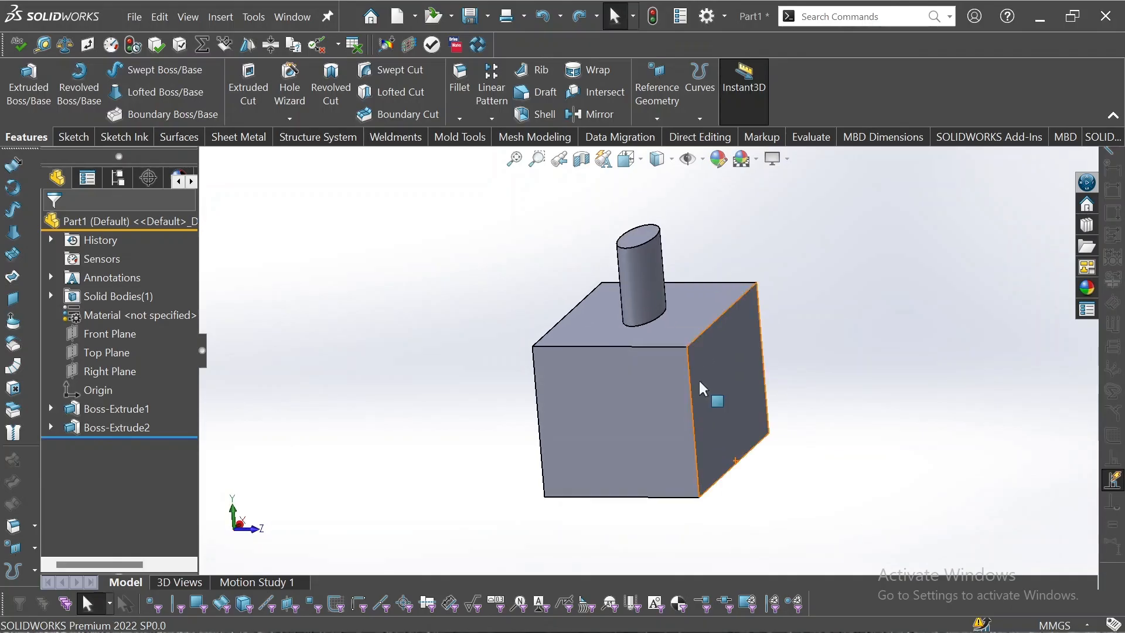
# - Start an angle-distance chamfer on the single edge between the box's top face and its +Z side face
pyautogui.click(468, 120)
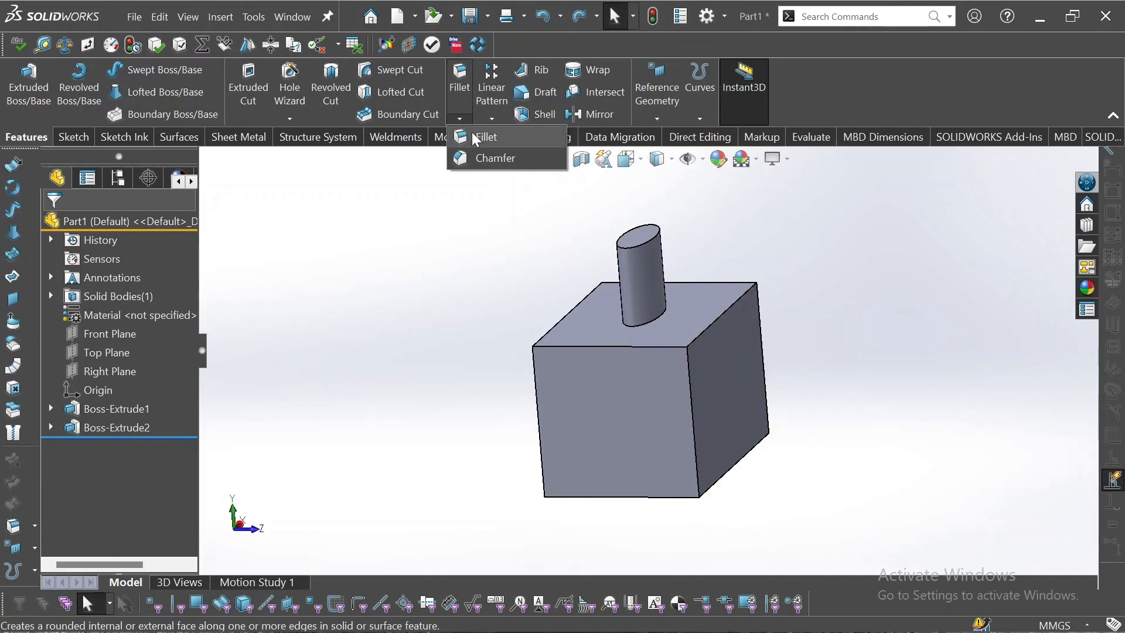
pyautogui.click(480, 156)
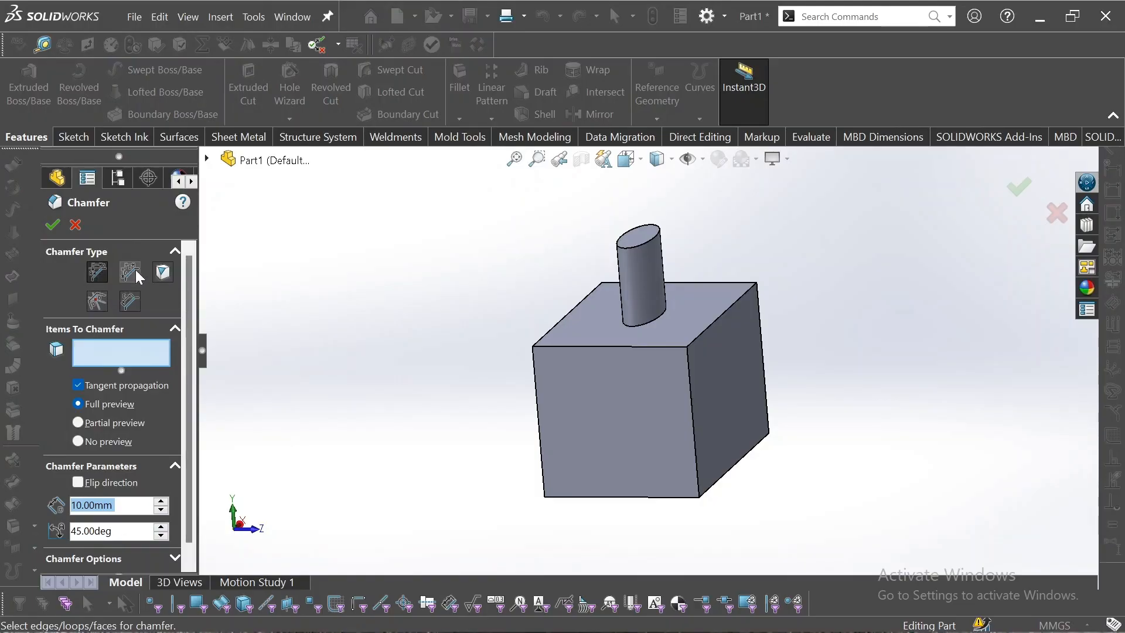
pyautogui.click(98, 274)
pyautogui.click(117, 352)
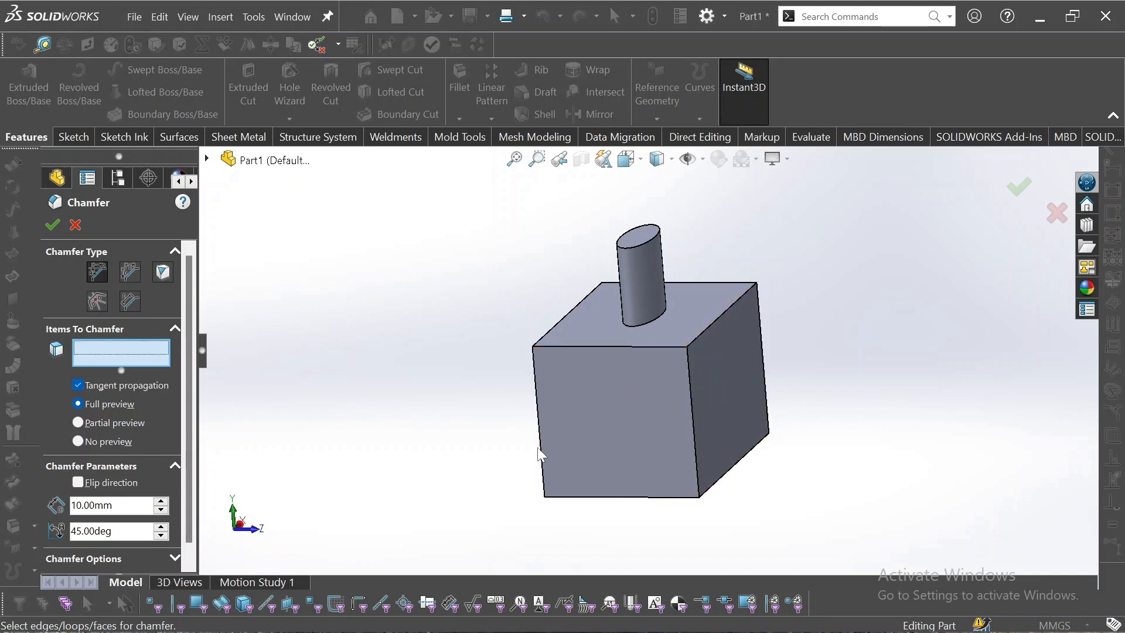
pyautogui.click(604, 407)
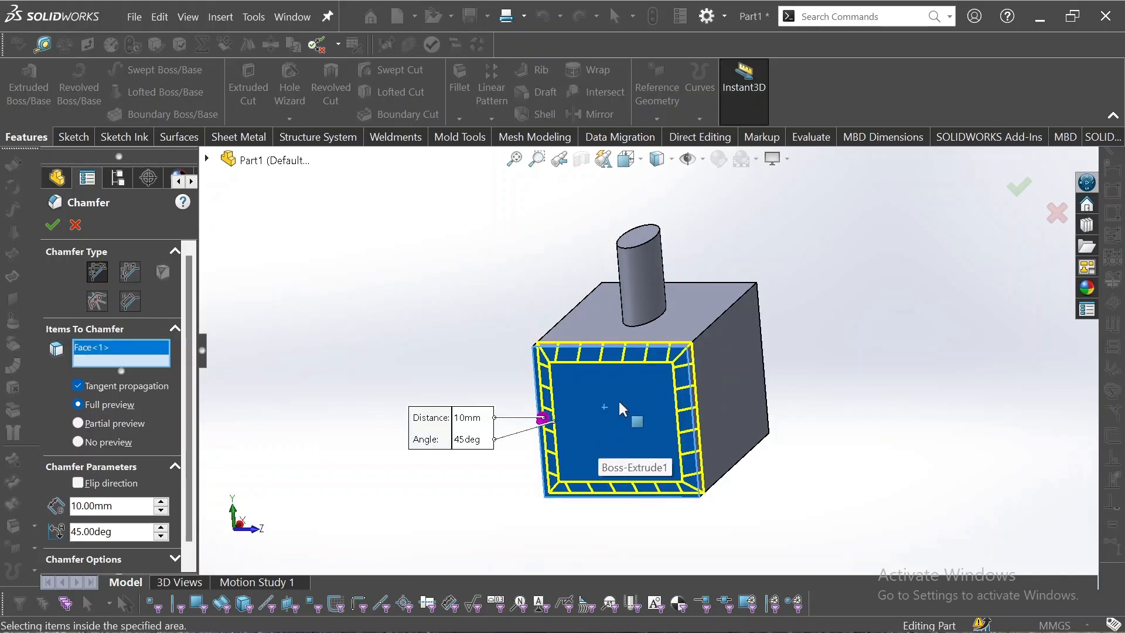
pyautogui.click(619, 400)
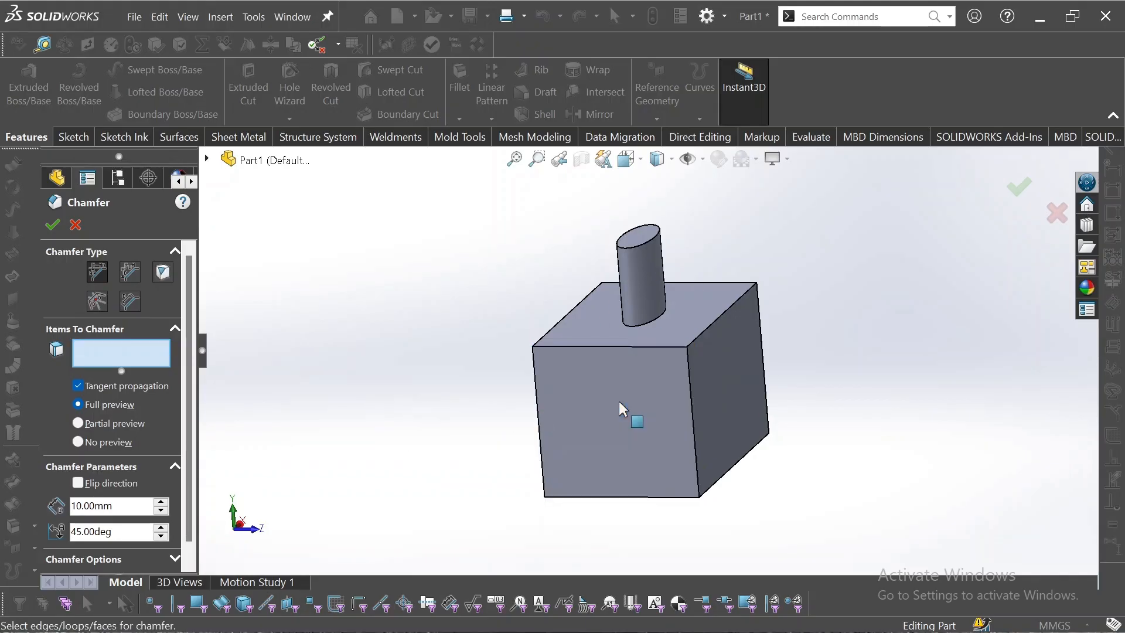
pyautogui.click(710, 329)
pyautogui.scroll(-3, 741, 308)
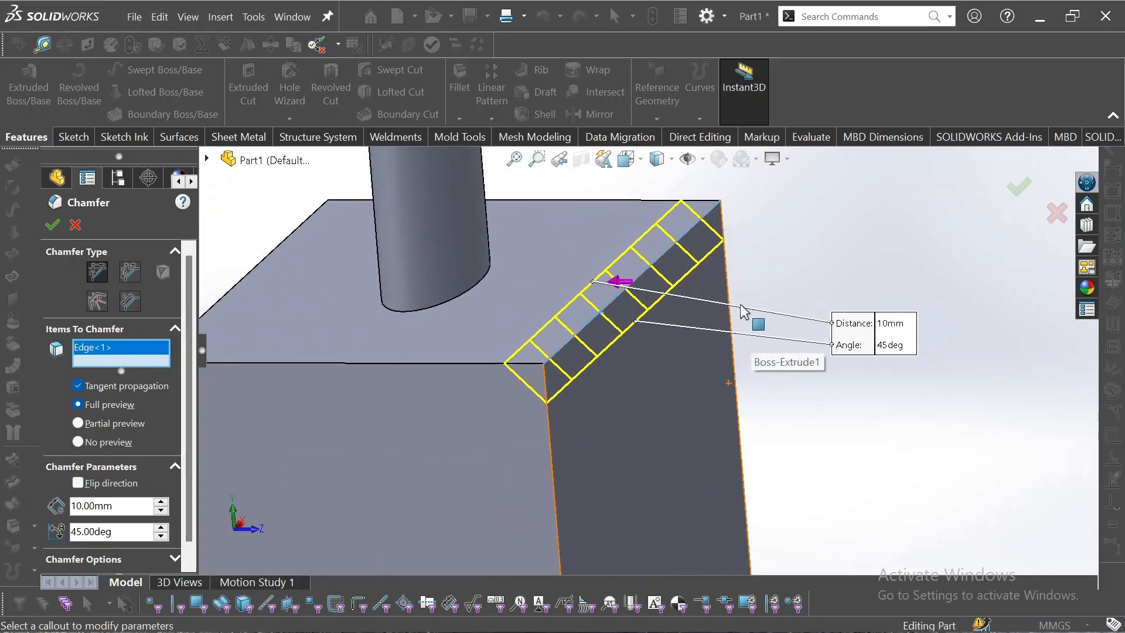
# - Set the distance of the box's edge chamfer to 20 mm
pyautogui.moveTo(743, 311); pyautogui.dragTo(762, 252, button='middle')
pyautogui.press('space')
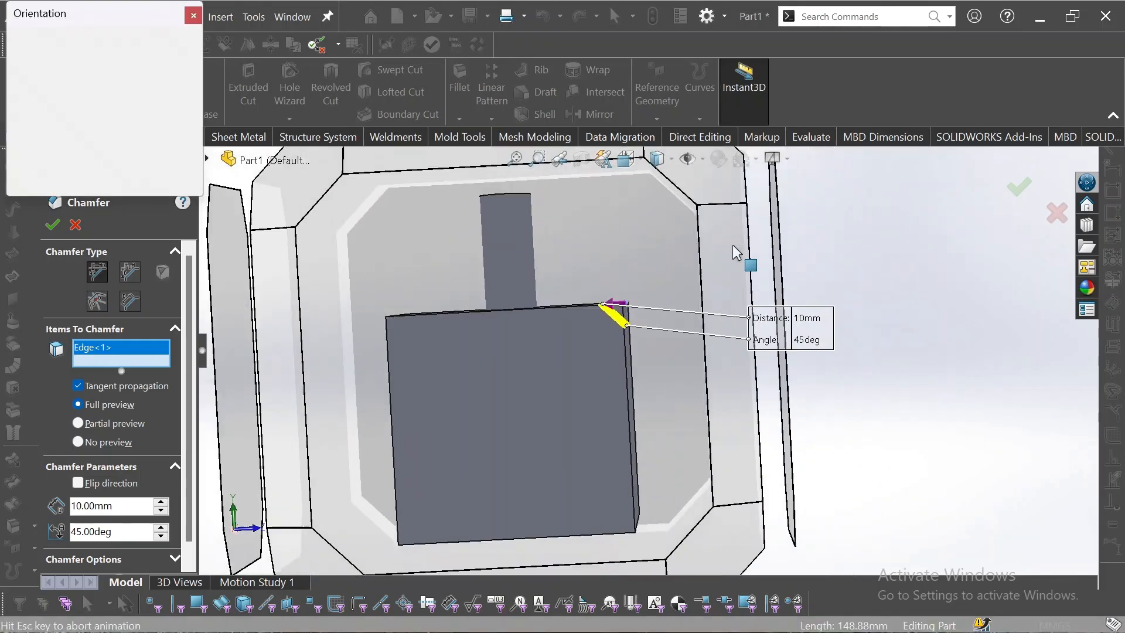
pyautogui.click(586, 380)
pyautogui.scroll(-5, 748, 325)
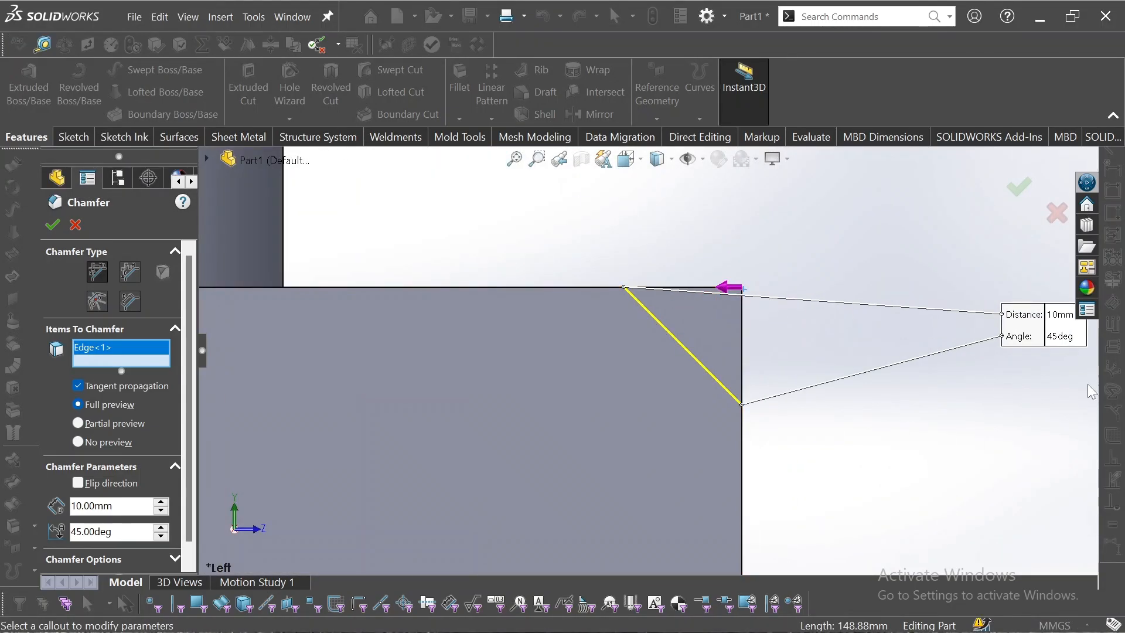
pyautogui.moveTo(1030, 333); pyautogui.dragTo(827, 233)
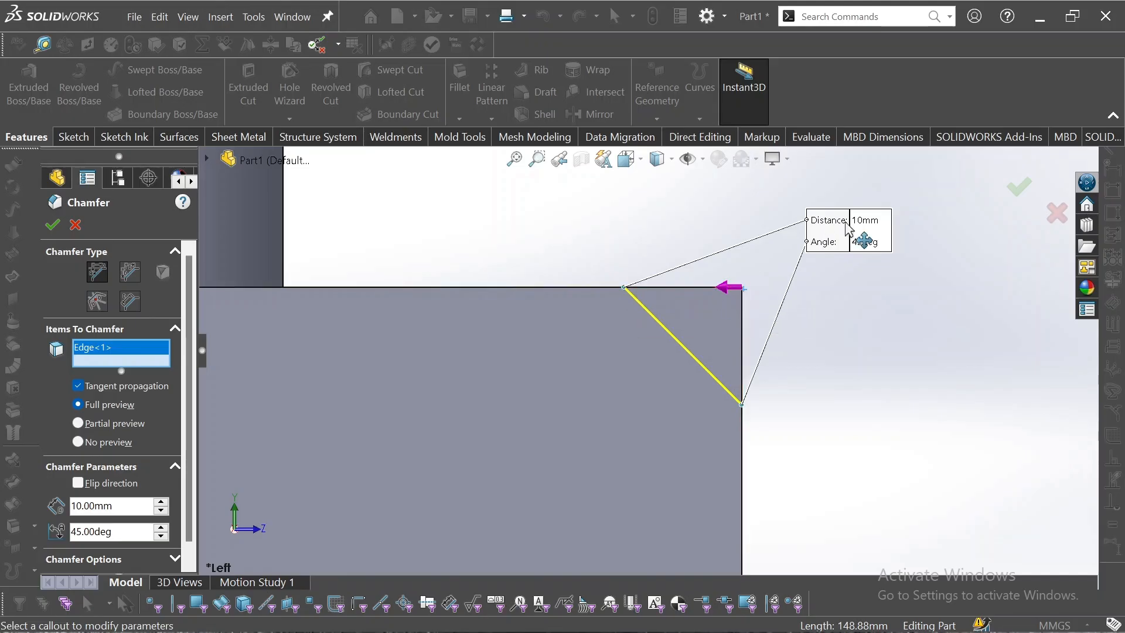
pyautogui.click(863, 221)
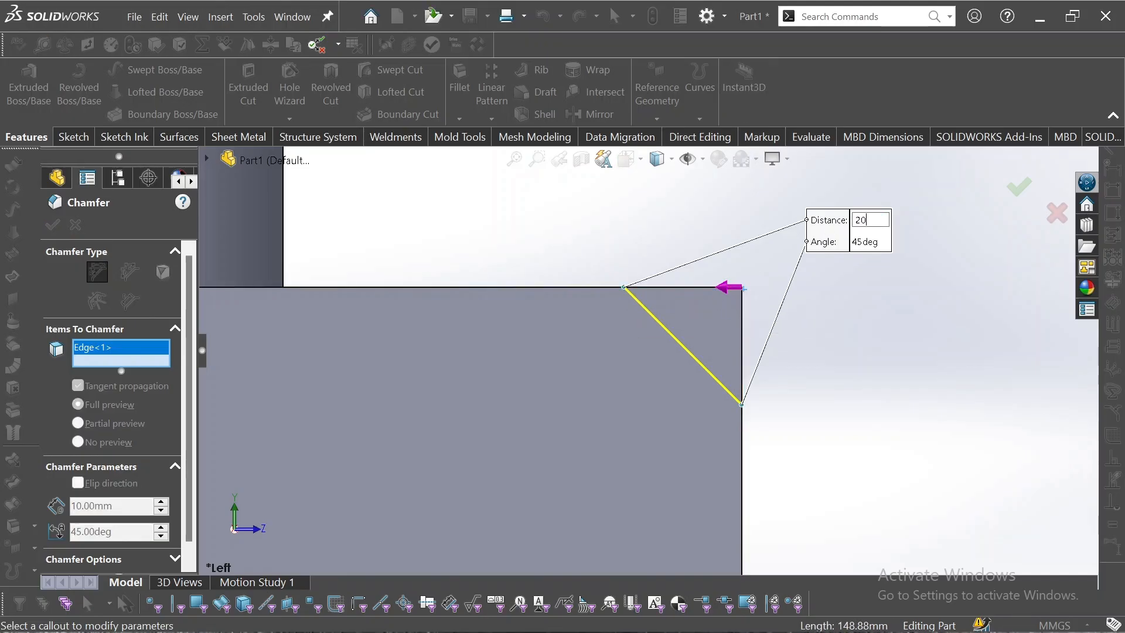
pyautogui.write('20')
pyautogui.press('Return')
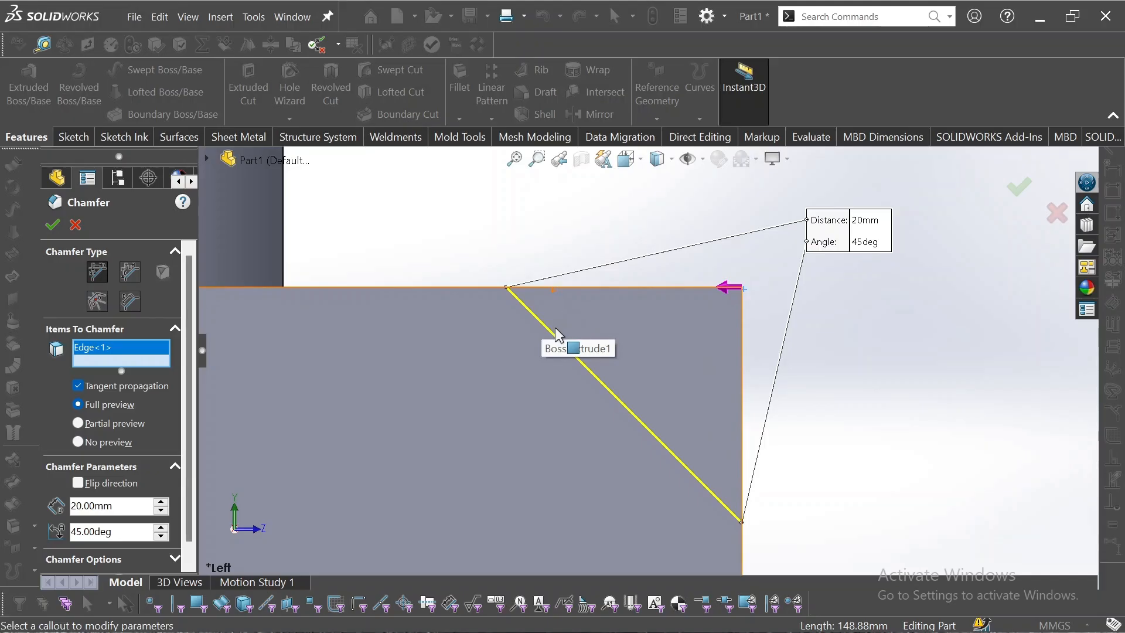
# - Set the chamfer's angle to 15 degrees and apply the chamfer
pyautogui.click(863, 249)
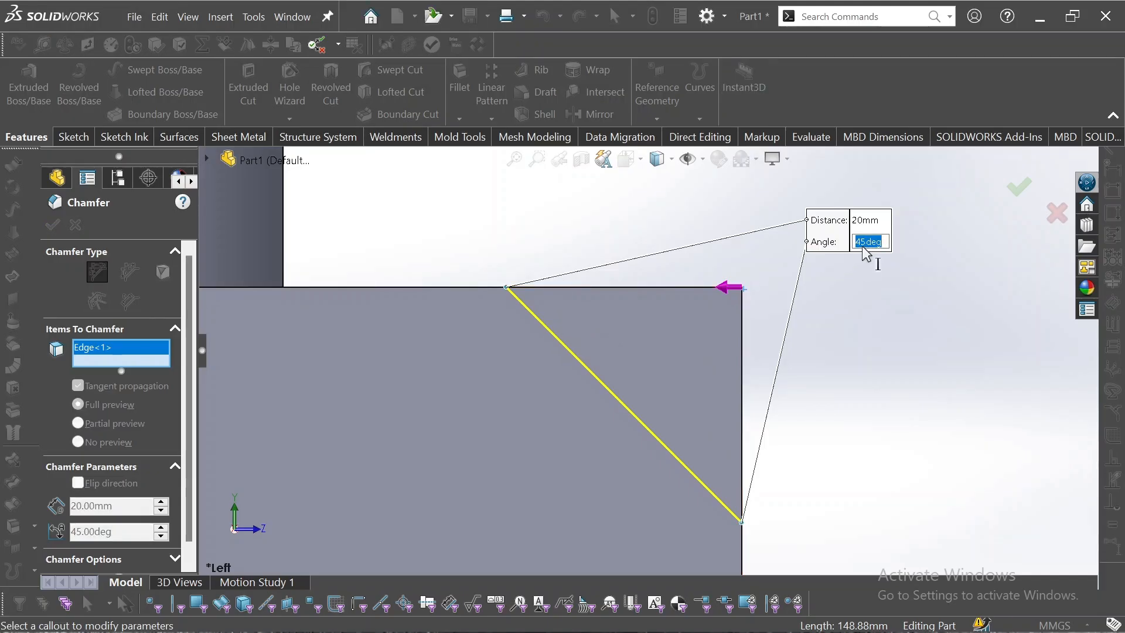
pyautogui.write('15')
pyautogui.press('Return')
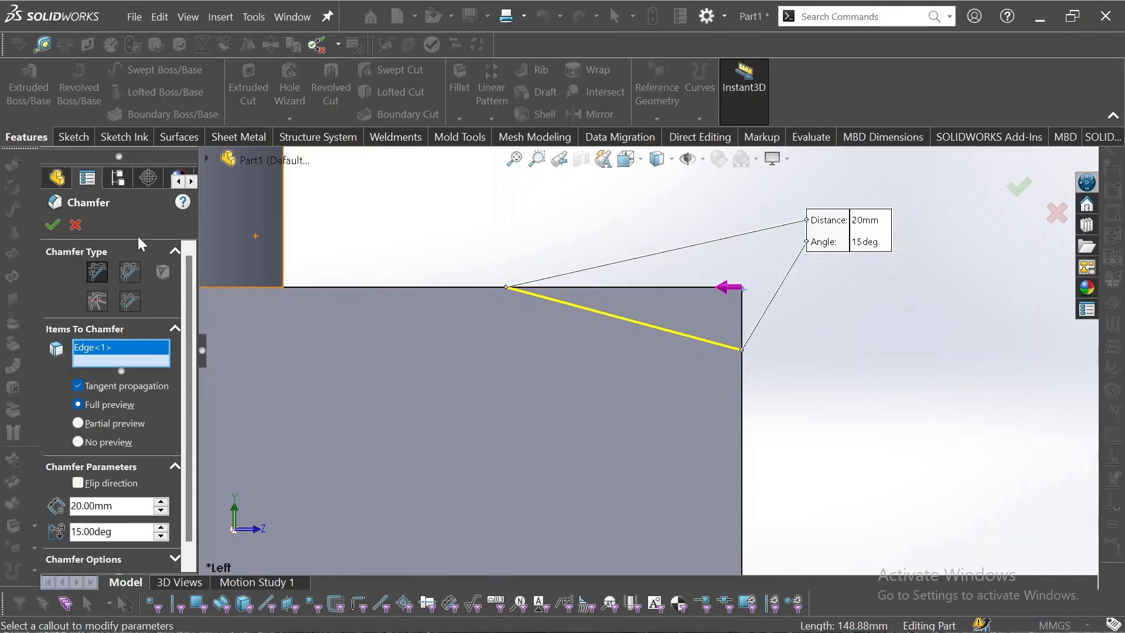
pyautogui.moveTo(399, 226); pyautogui.dragTo(408, 262, button='middle')
pyautogui.moveTo(538, 229); pyautogui.dragTo(529, 200, button='middle')
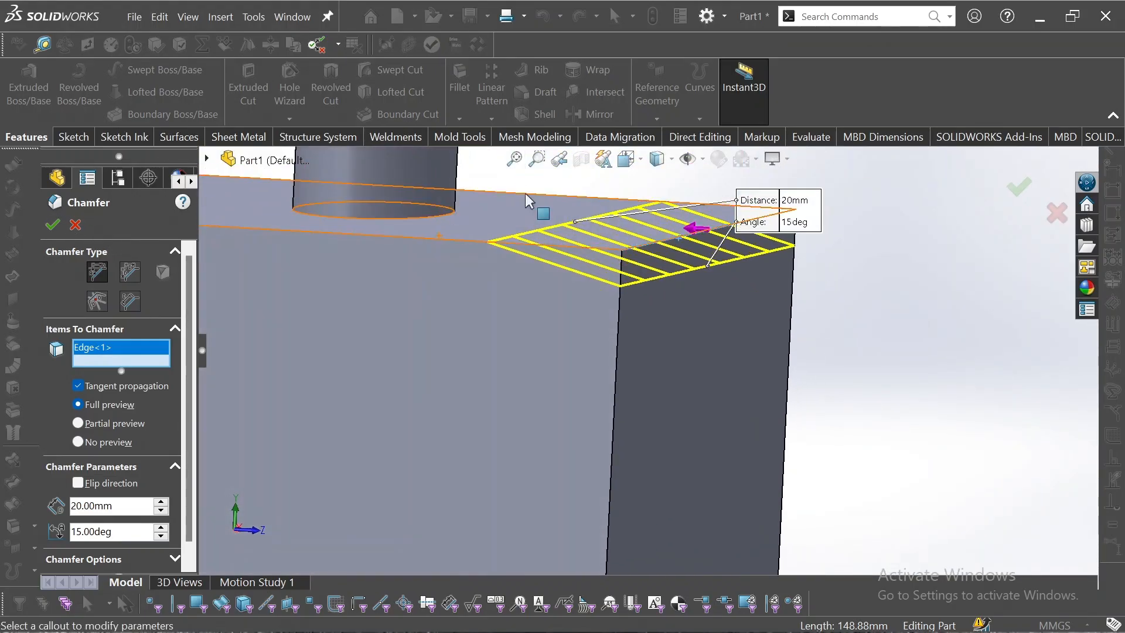
pyautogui.click(53, 225)
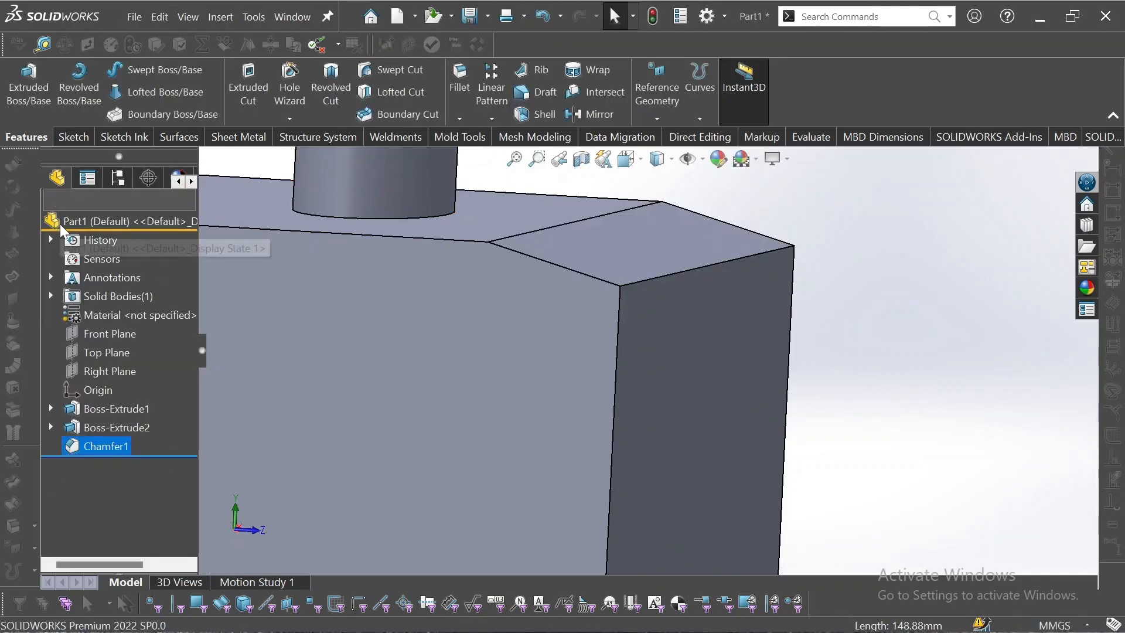
pyautogui.scroll(3, 463, 271)
pyautogui.moveTo(462, 271); pyautogui.dragTo(499, 363, button='middle')
pyautogui.click(459, 82)
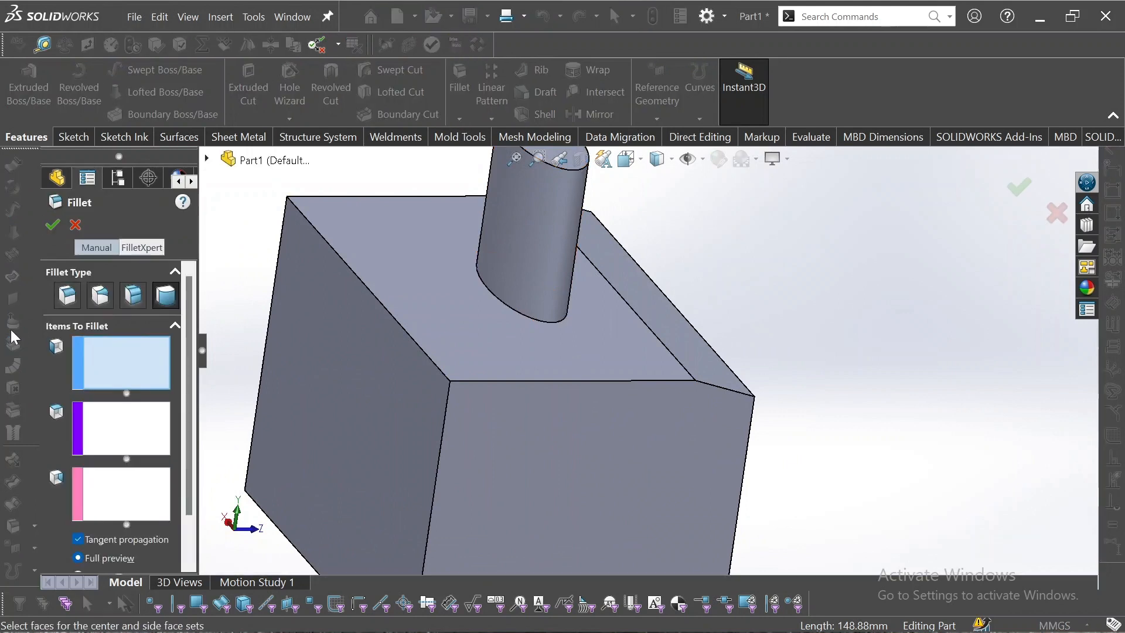
pyautogui.click(78, 229)
# - Start a symmetric distance-distance chamfer on the edge between the box's top face and its -Z side face
pyautogui.click(459, 118)
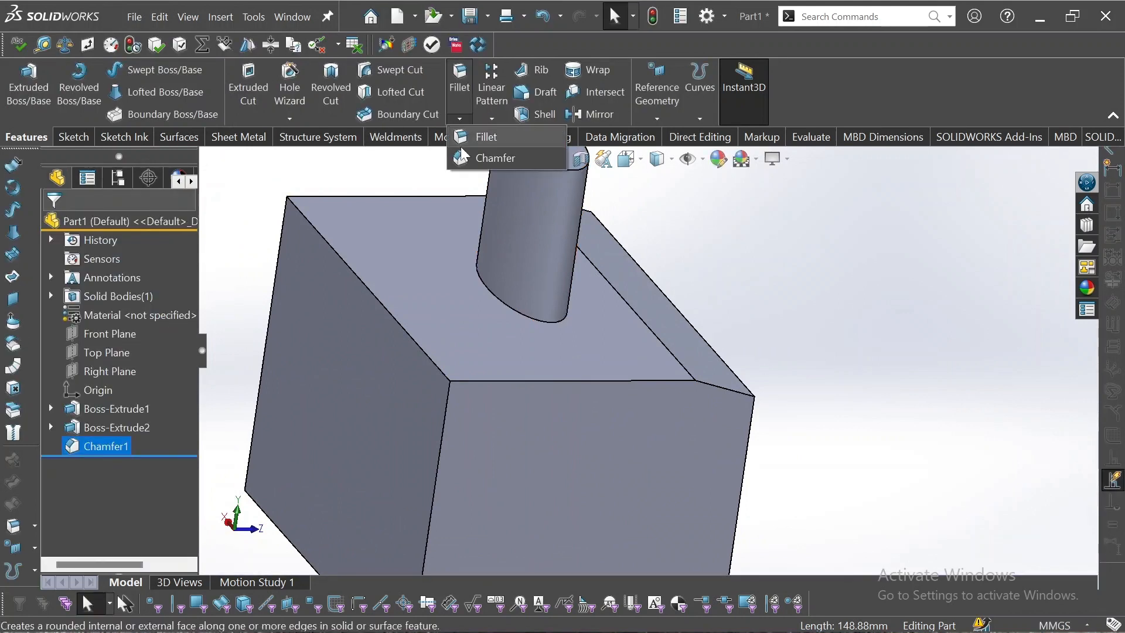
pyautogui.click(468, 159)
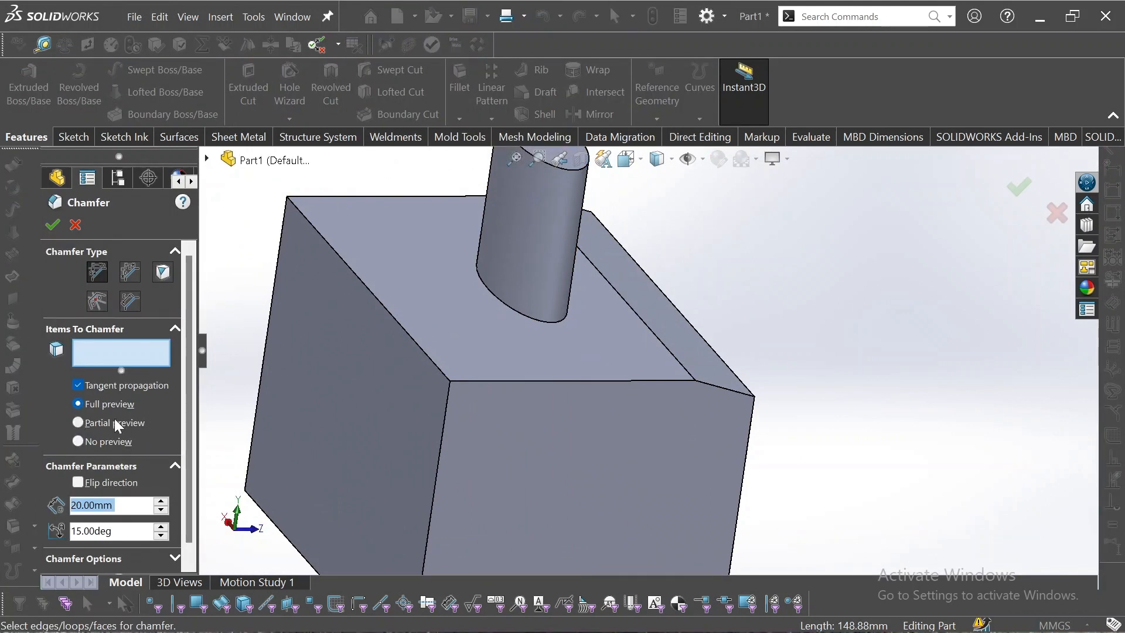
pyautogui.click(129, 270)
pyautogui.moveTo(269, 307); pyautogui.dragTo(252, 279, button='middle')
pyautogui.click(311, 252)
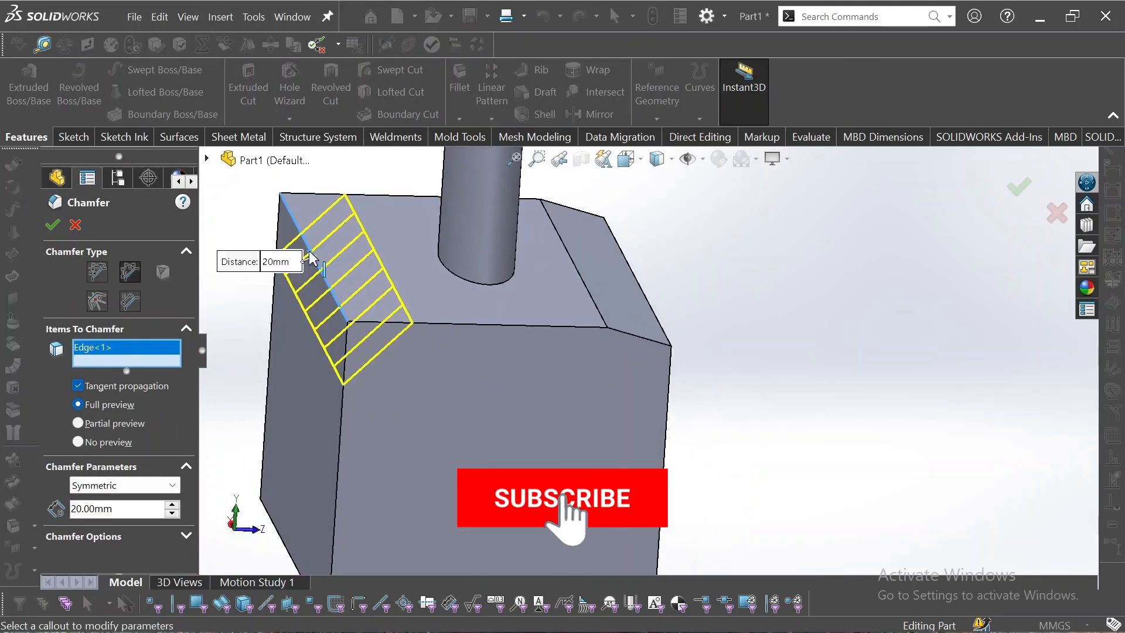
# - Set the symmetric chamfer's distance to 40 mm, checking its preview in the Left view
pyautogui.scroll(1, 322, 270)
pyautogui.press('space')
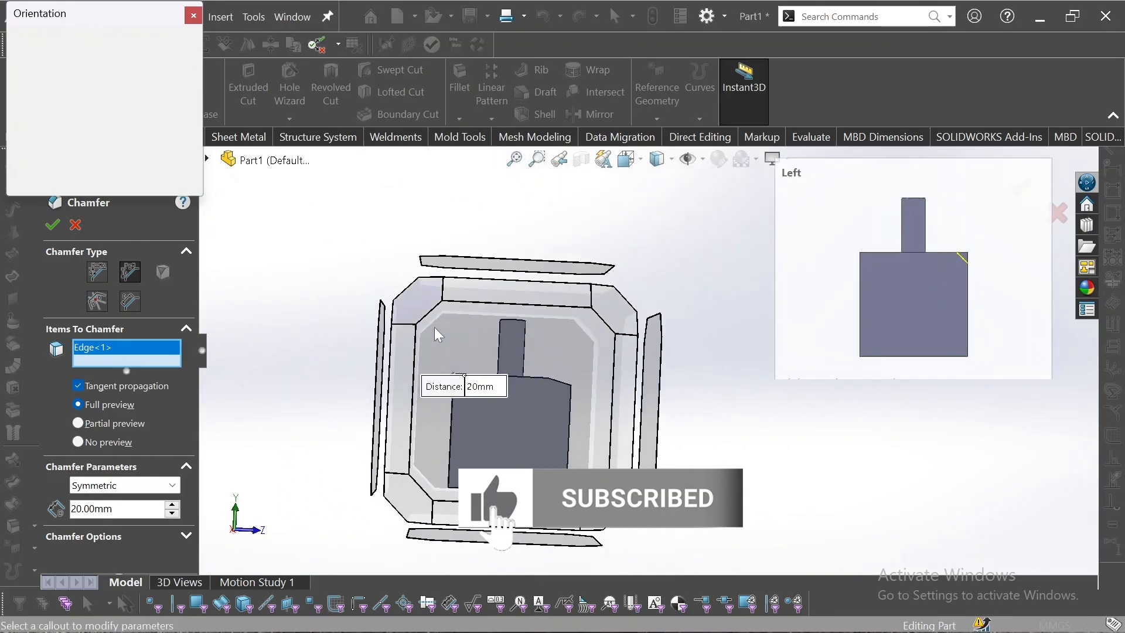
pyautogui.click(461, 348)
pyautogui.scroll(-6, 546, 302)
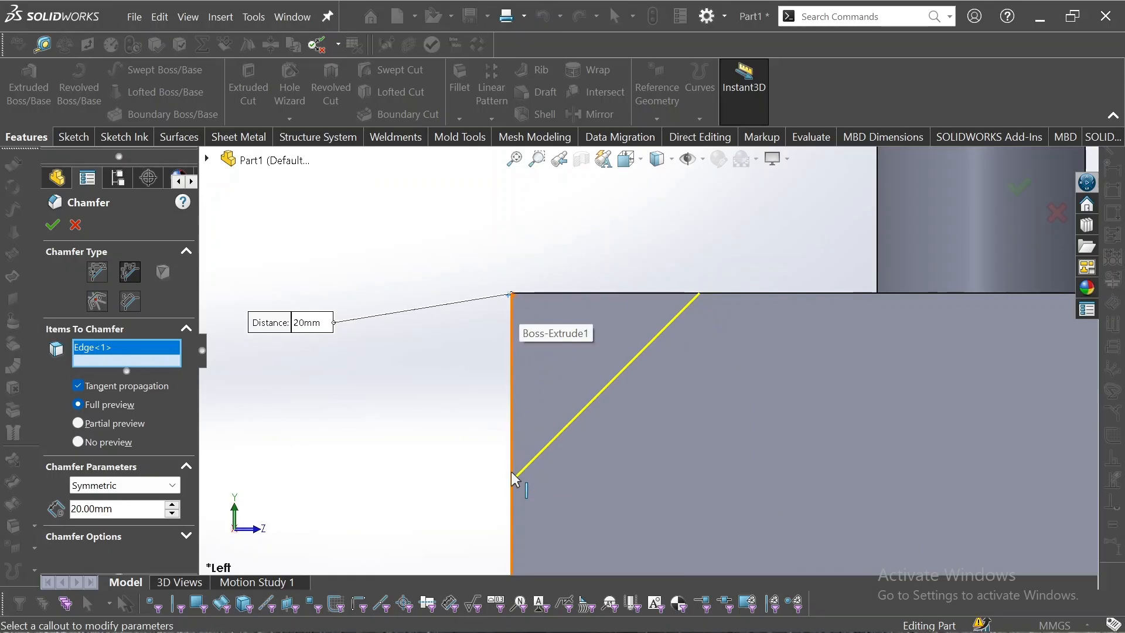
pyautogui.moveTo(273, 332); pyautogui.dragTo(382, 219)
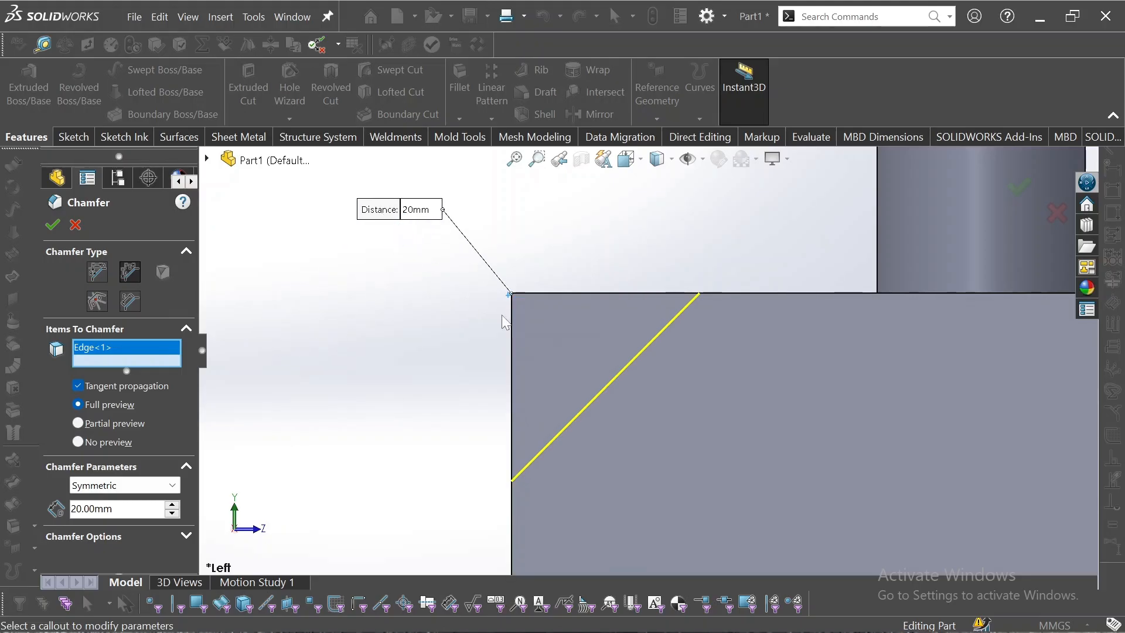
pyautogui.click(416, 209)
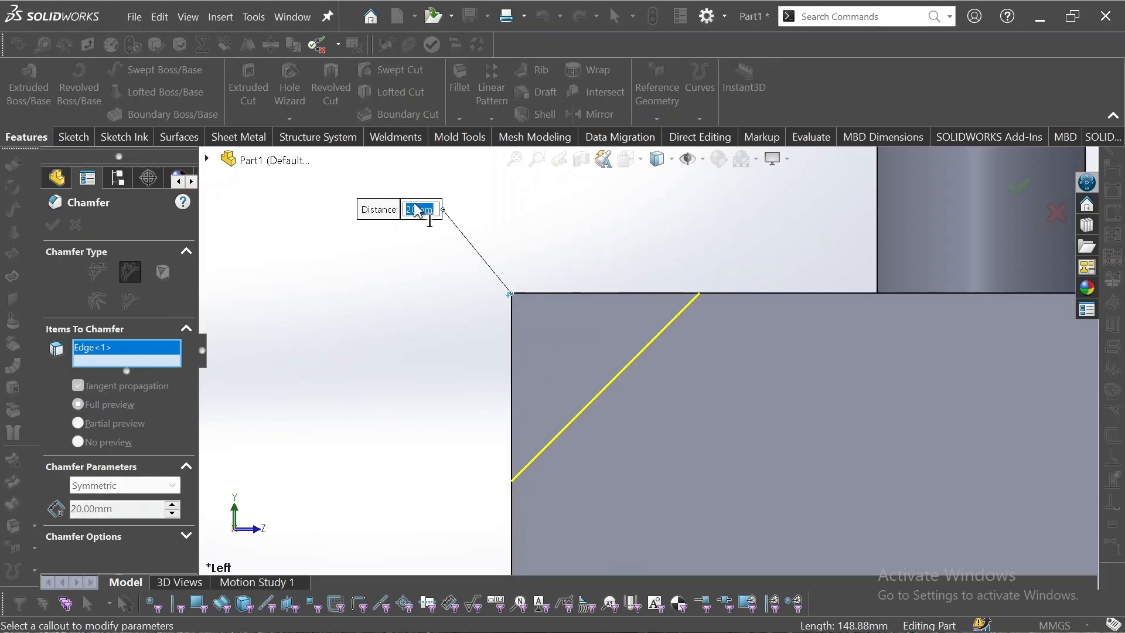
pyautogui.write('40')
pyautogui.press('Return')
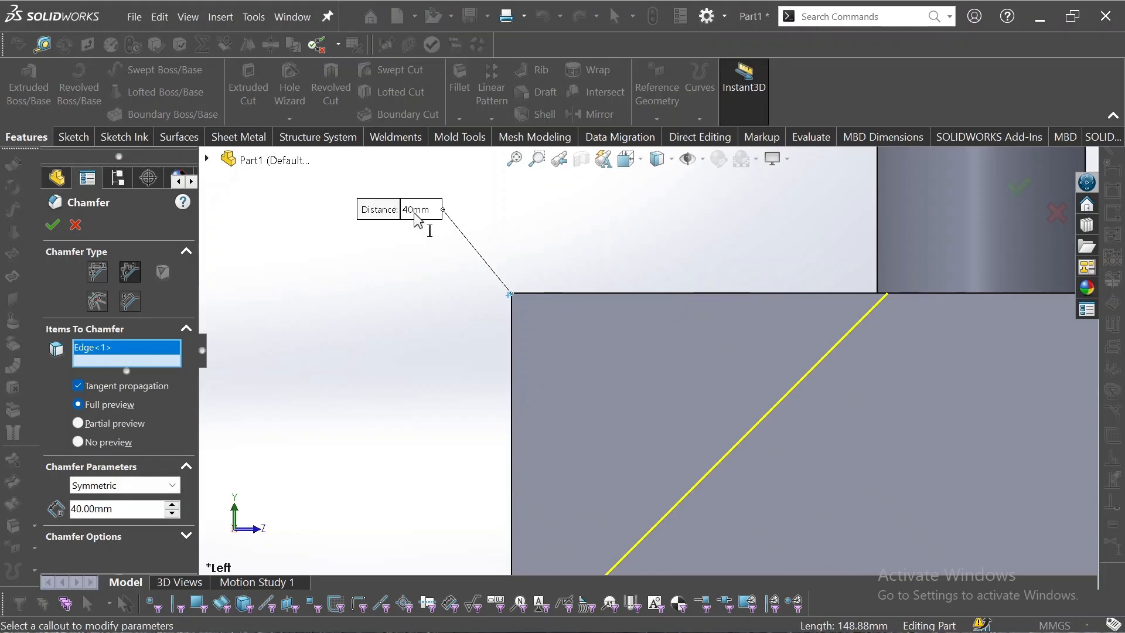
# - Set the symmetric chamfer's distance to 35 mm and apply the chamfer
pyautogui.click(418, 219)
pyautogui.write('3')
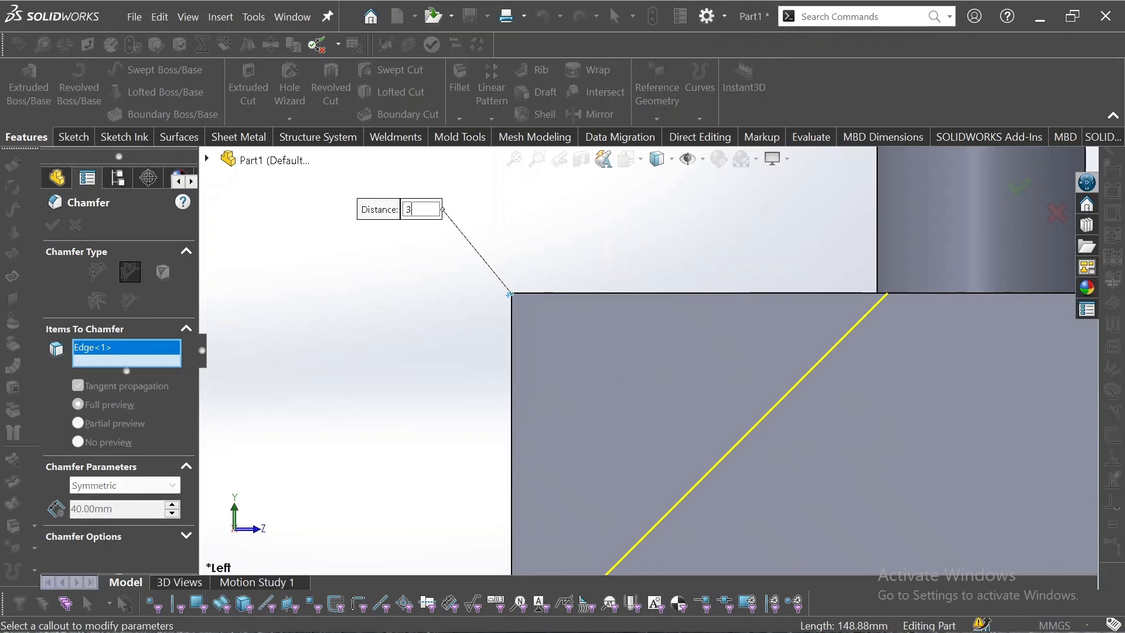
pyautogui.write('5')
pyautogui.press('Return')
pyautogui.scroll(3, 458, 350)
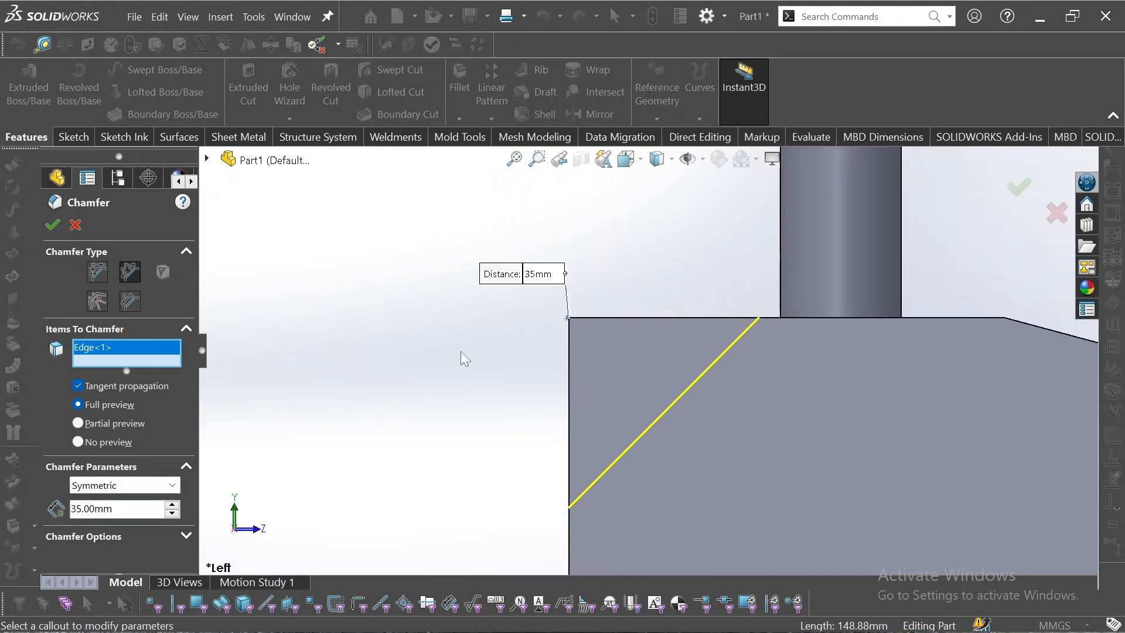
pyautogui.moveTo(459, 356); pyautogui.dragTo(458, 377, button='middle')
pyautogui.scroll(1, 455, 375)
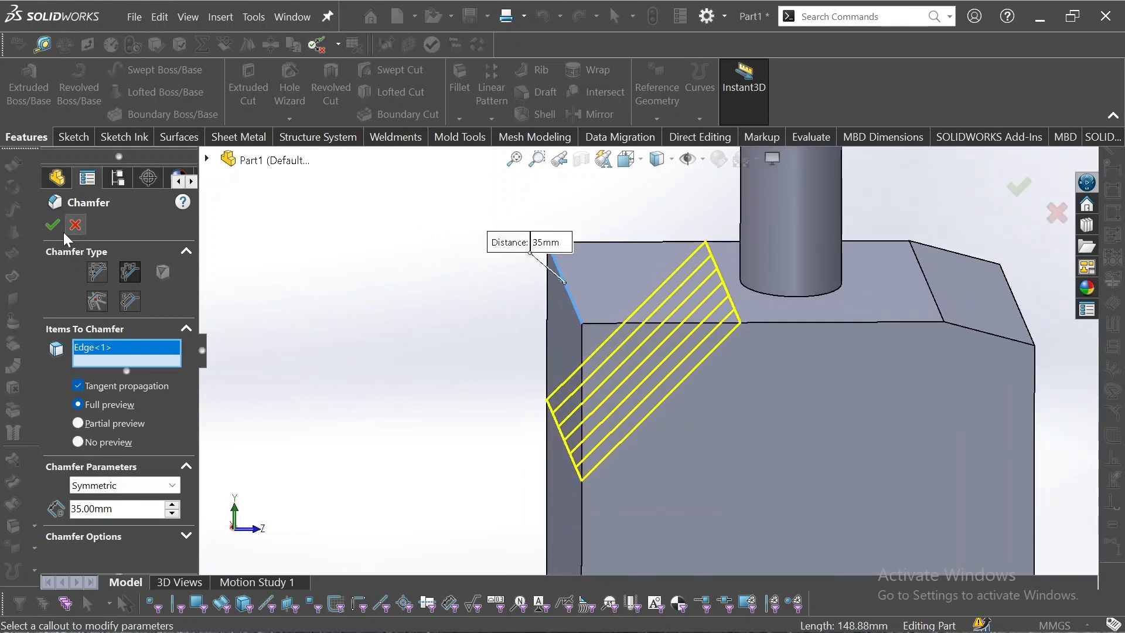
pyautogui.click(48, 226)
pyautogui.moveTo(508, 338)
pyautogui.mouseDown(button='middle')
pyautogui.moveTo(512, 325)
pyautogui.moveTo(515, 354)
pyautogui.moveTo(504, 339)
pyautogui.mouseUp(button='middle')
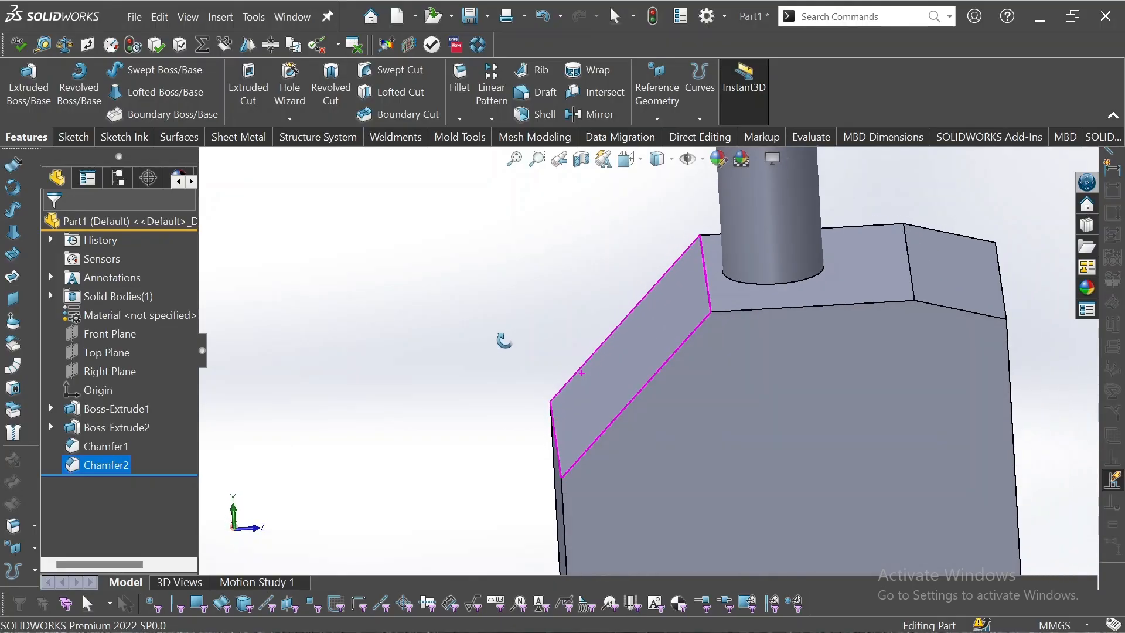
pyautogui.press('Escape')
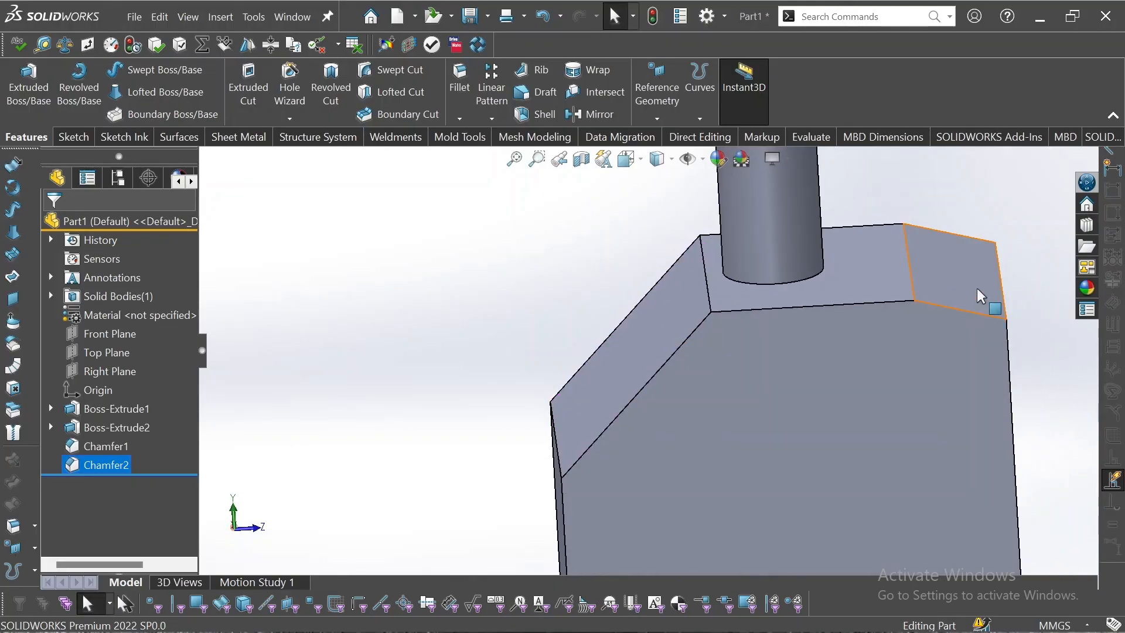
# - Review the distance and angle settings of the angle-distance chamfer on the box's +Z top edge
pyautogui.click(119, 444)
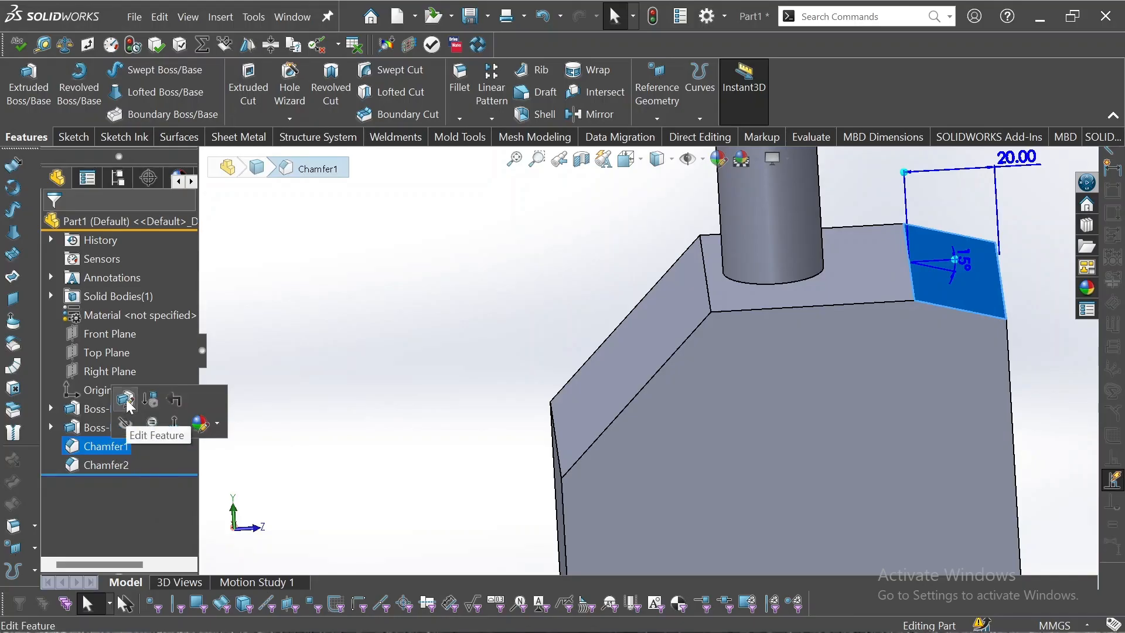
pyautogui.click(126, 400)
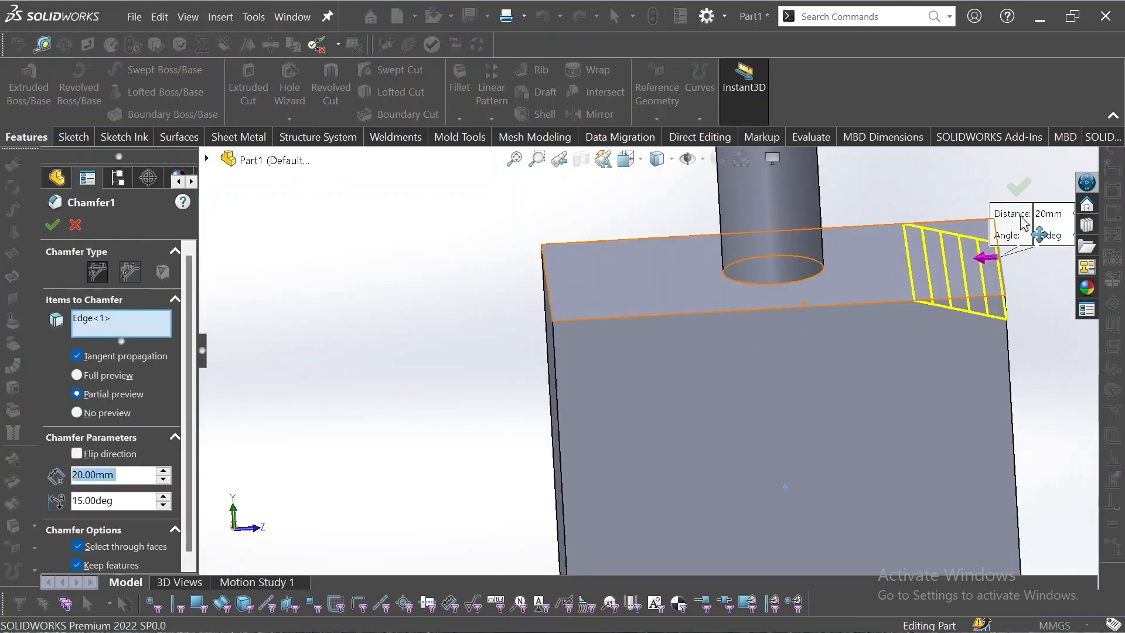
pyautogui.click(75, 223)
# - Set the distance of the symmetric chamfer on the -Z top edge to 20 mm and rebuild the part
pyautogui.click(86, 465)
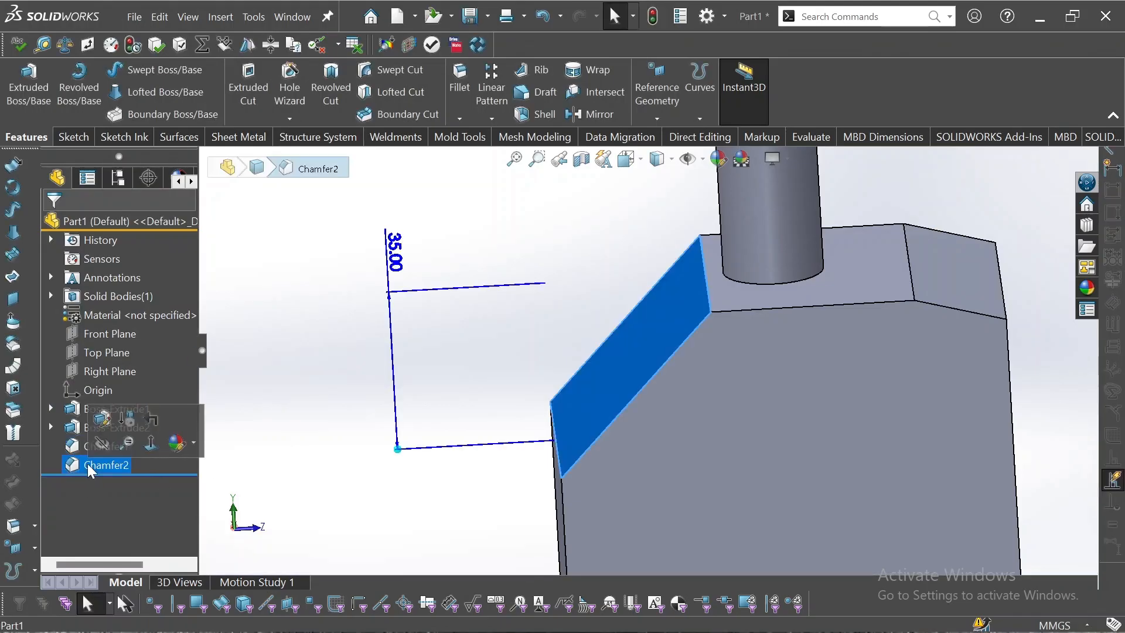
pyautogui.doubleClick(396, 252)
pyautogui.write('20')
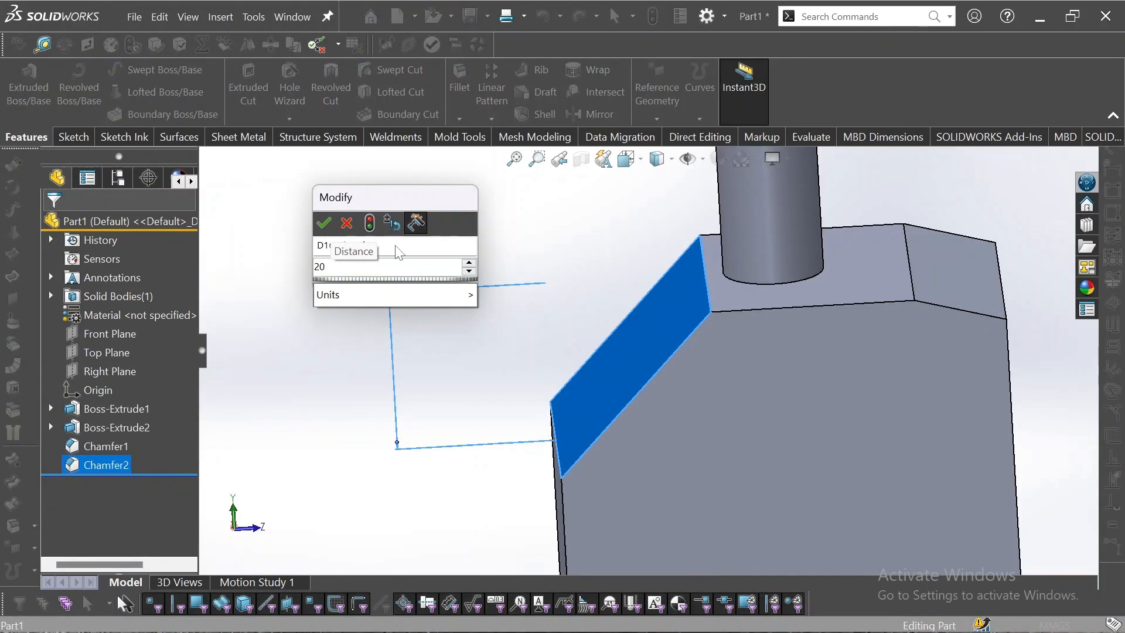
pyautogui.press('Return')
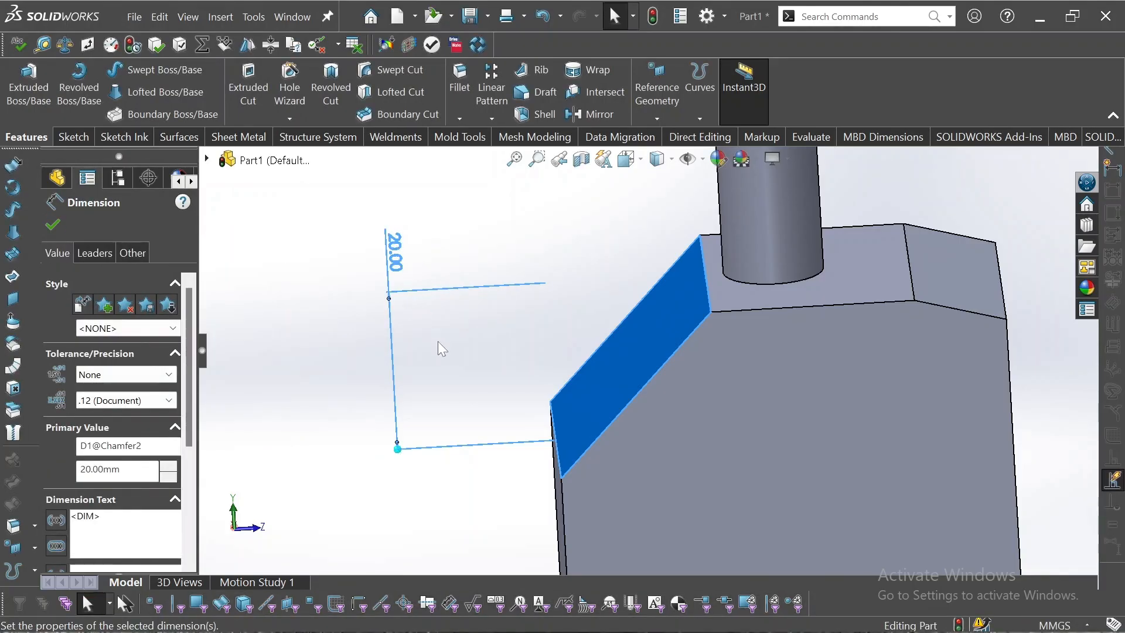
pyautogui.click(657, 21)
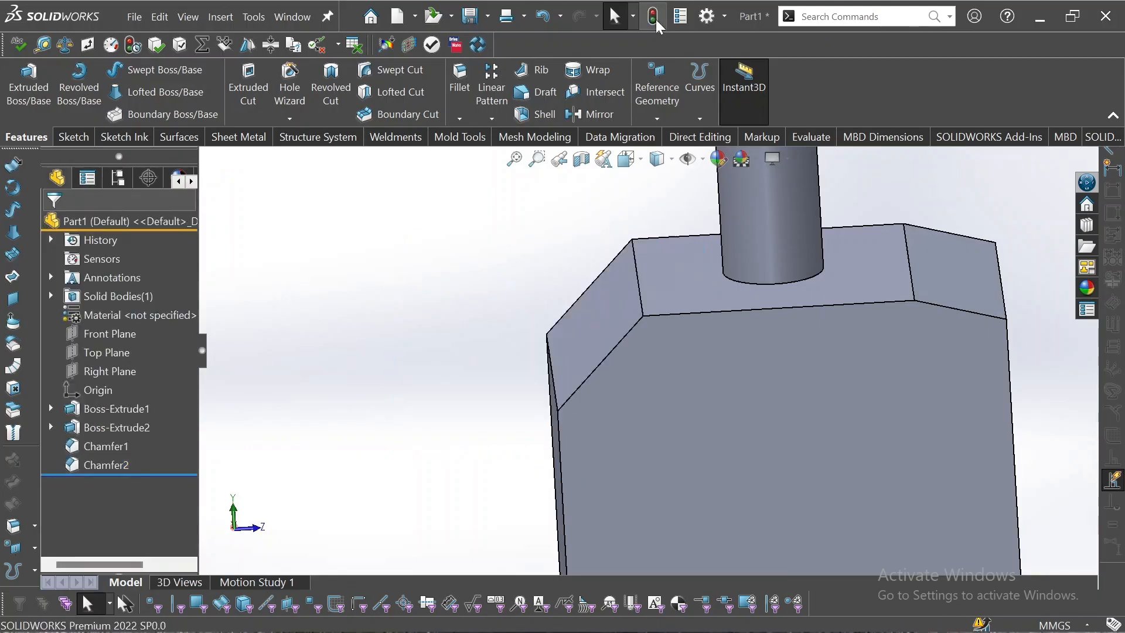
# - Edit the angle-distance chamfer on the box's +Z top edge to flip its direction, and apply the change
pyautogui.moveTo(586, 321)
pyautogui.mouseDown(button='middle')
pyautogui.moveTo(558, 294)
pyautogui.moveTo(575, 322)
pyautogui.mouseUp(button='middle')
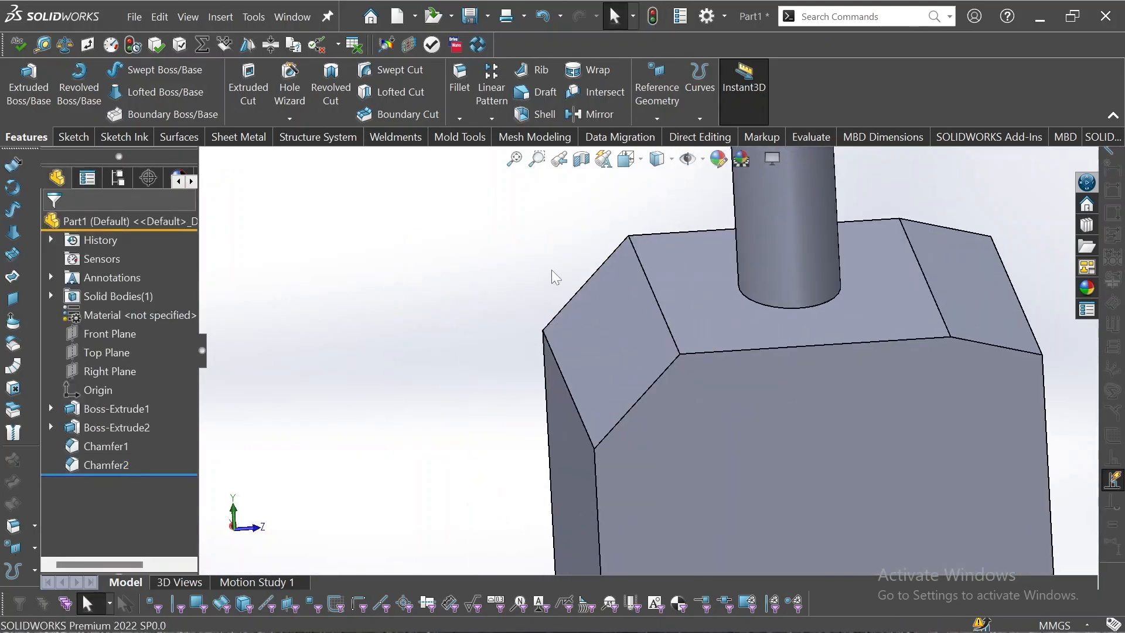
pyautogui.press('space')
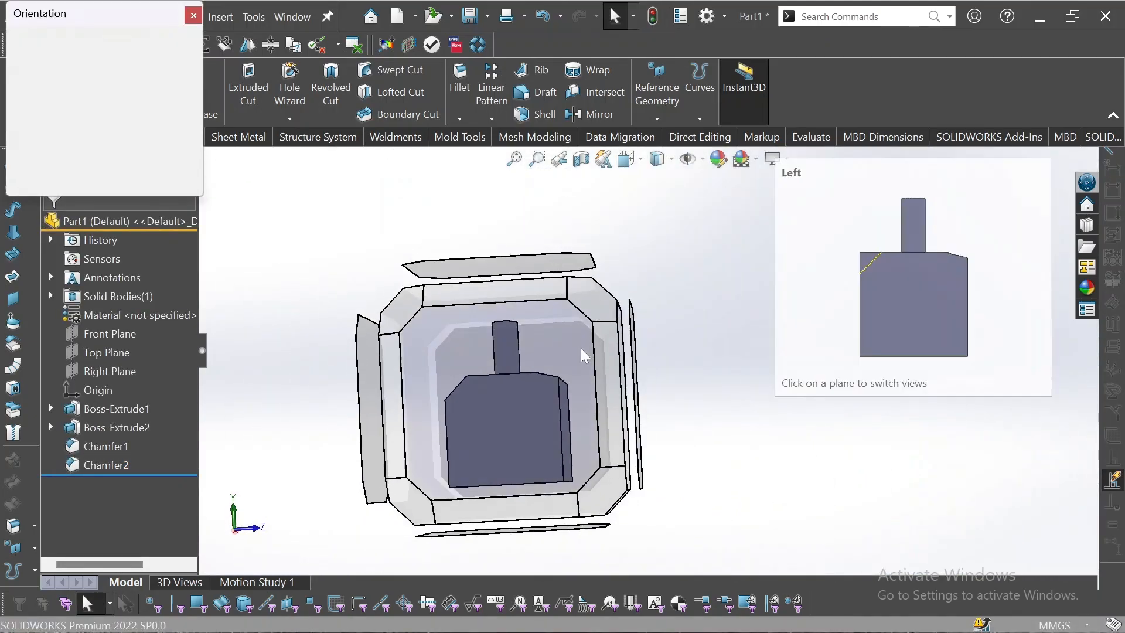
pyautogui.click(582, 348)
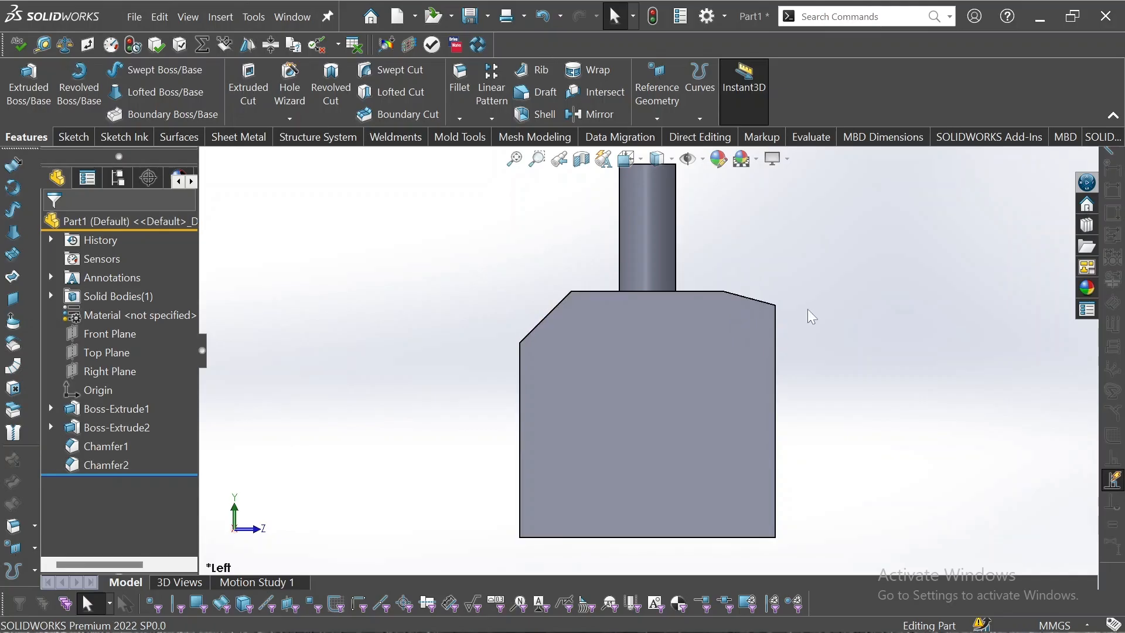
pyautogui.scroll(-1, 793, 301)
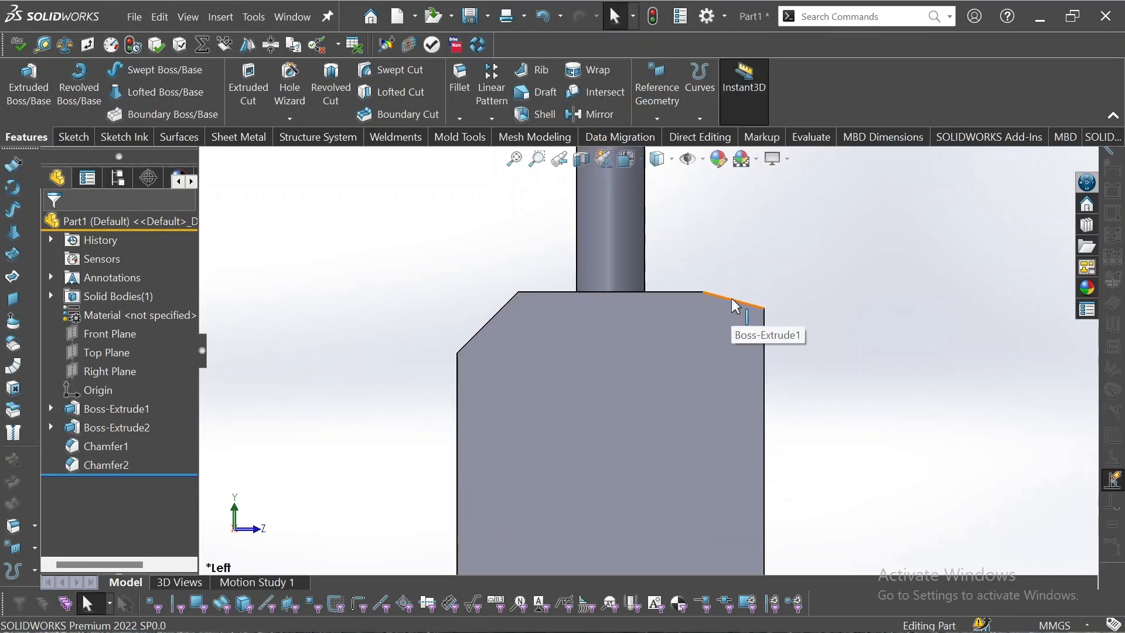
pyautogui.click(103, 450)
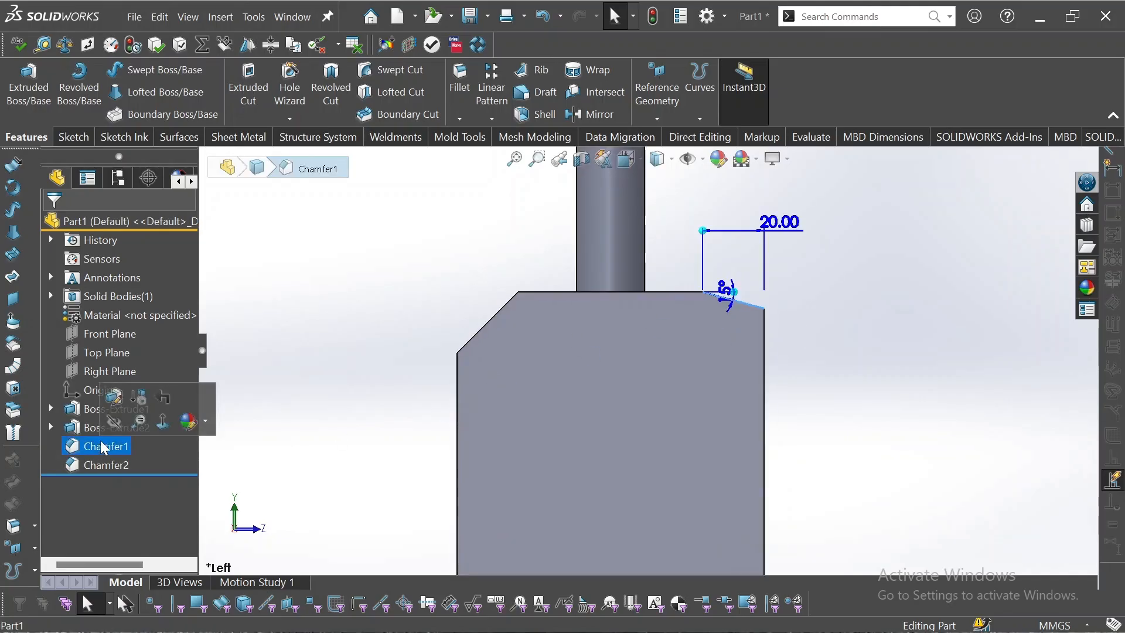
pyautogui.click(111, 397)
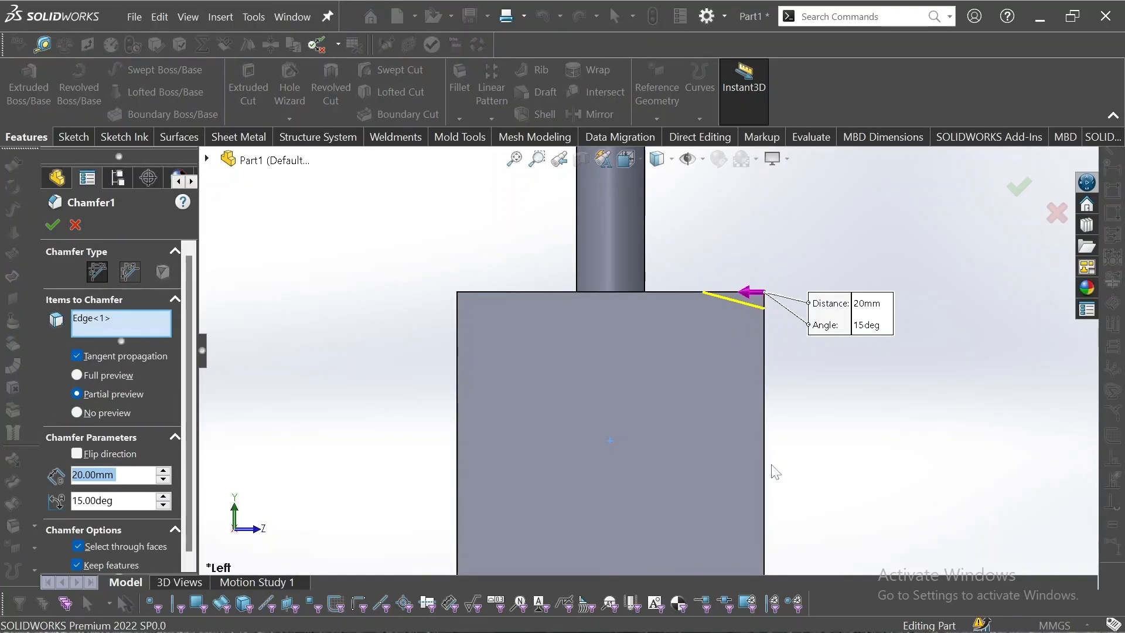
pyautogui.click(78, 455)
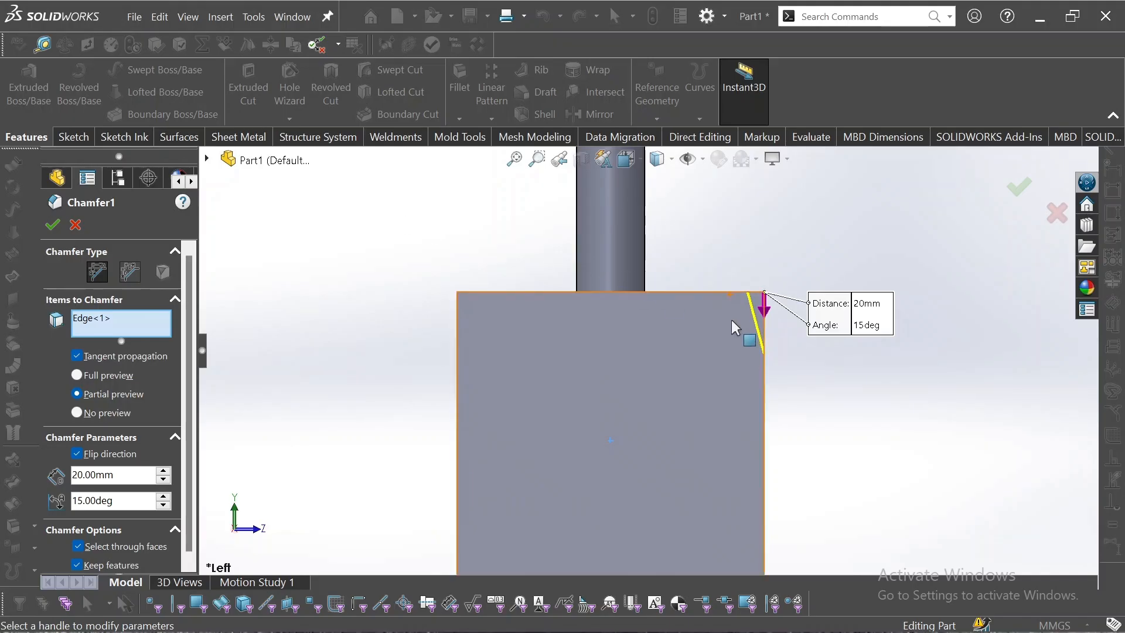
pyautogui.click(53, 225)
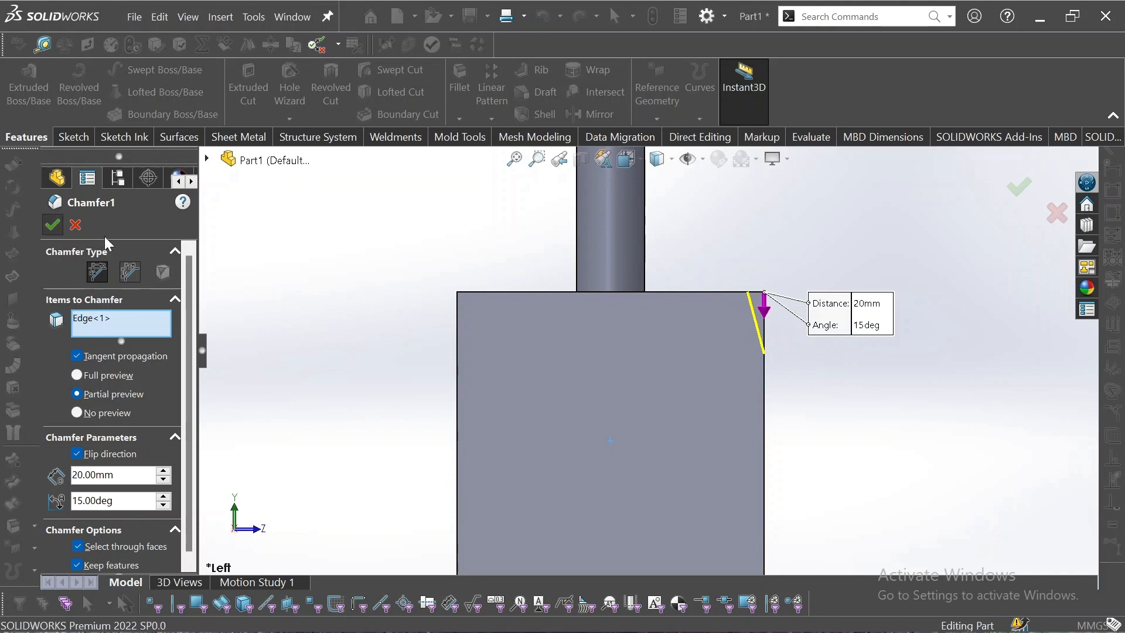
# - Start a face-face chamfer with the box's -Z side face as face set 1 and its bottom face as face set 2
pyautogui.moveTo(465, 326); pyautogui.dragTo(463, 298, button='middle')
pyautogui.scroll(2, 463, 298)
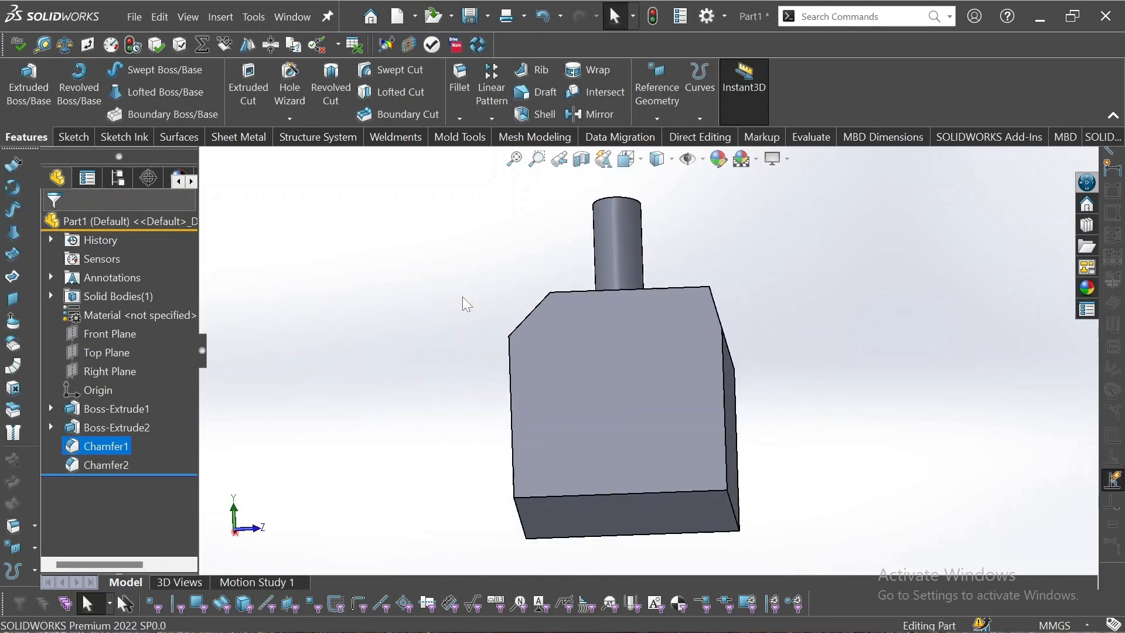
pyautogui.click(460, 119)
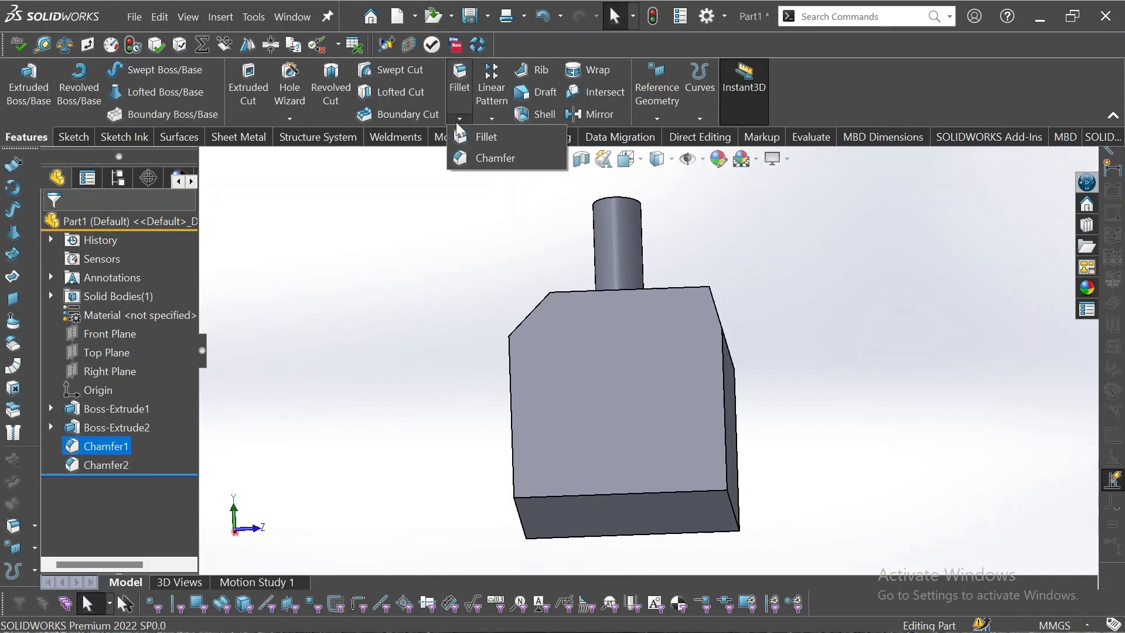
pyautogui.click(486, 158)
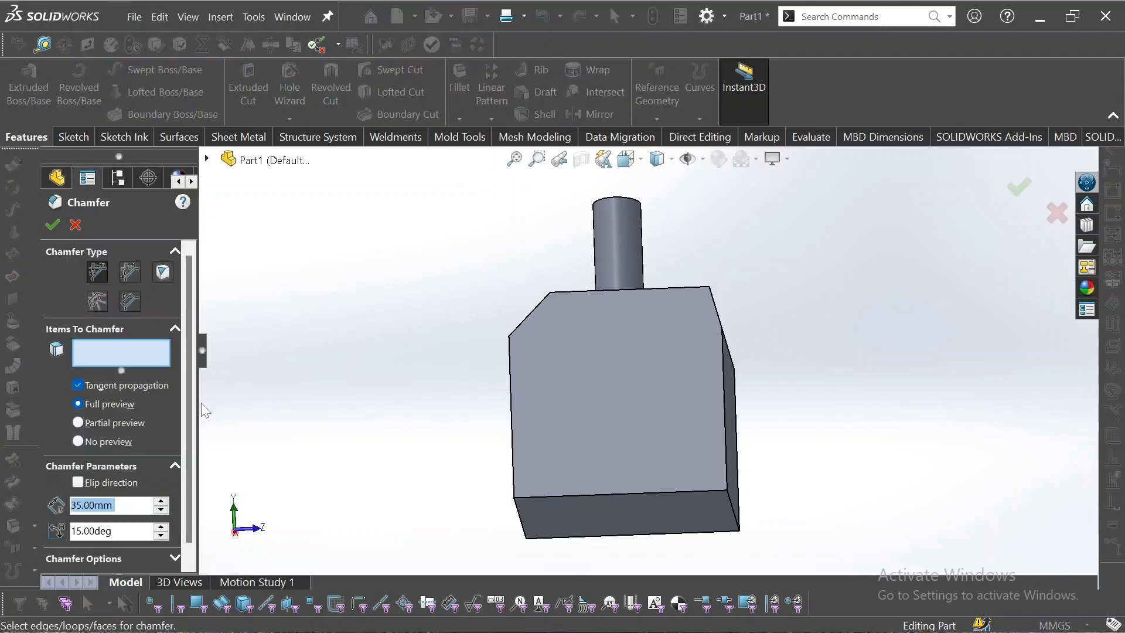
pyautogui.click(131, 300)
pyautogui.moveTo(581, 448); pyautogui.dragTo(538, 460, button='middle')
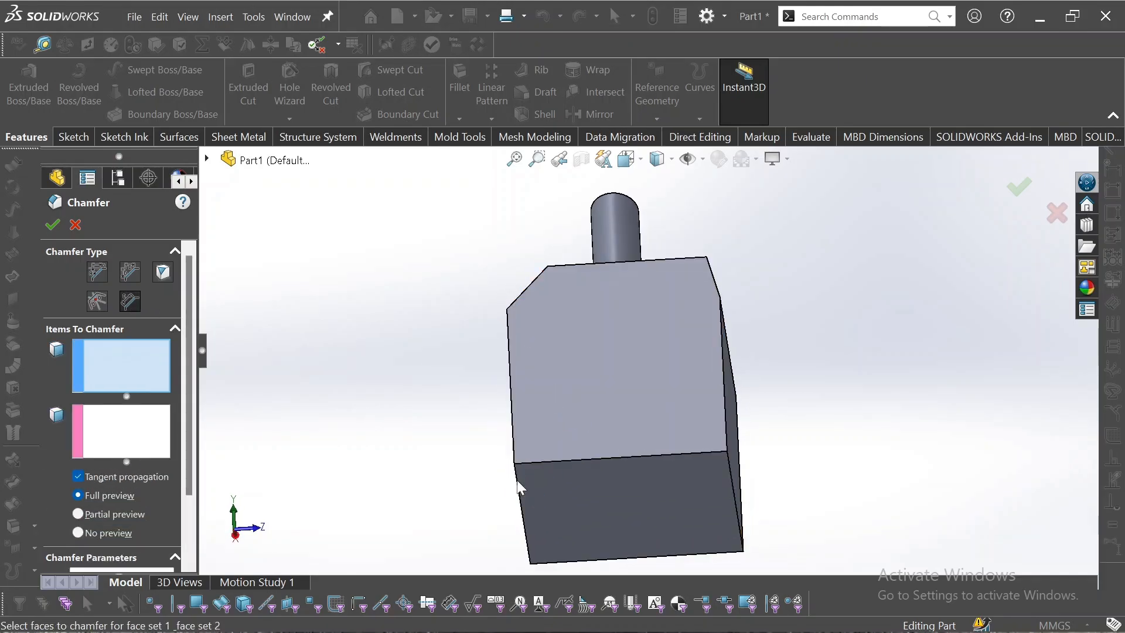
pyautogui.scroll(-5, 517, 480)
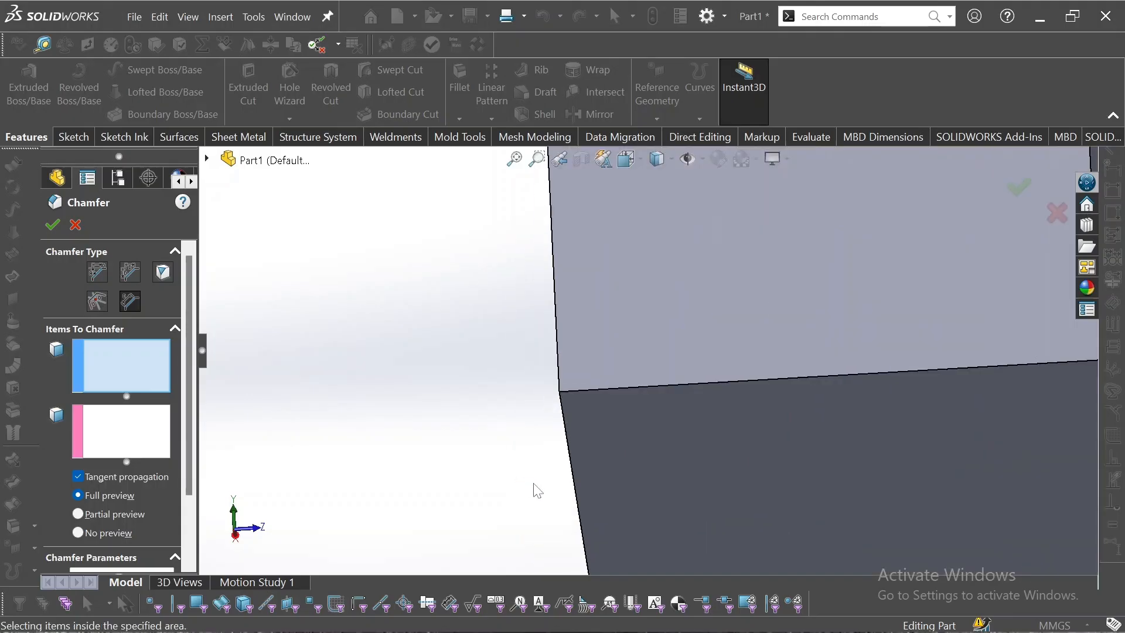
pyautogui.click(577, 462)
pyautogui.click(577, 459)
pyautogui.moveTo(578, 459); pyautogui.dragTo(584, 452, button='middle')
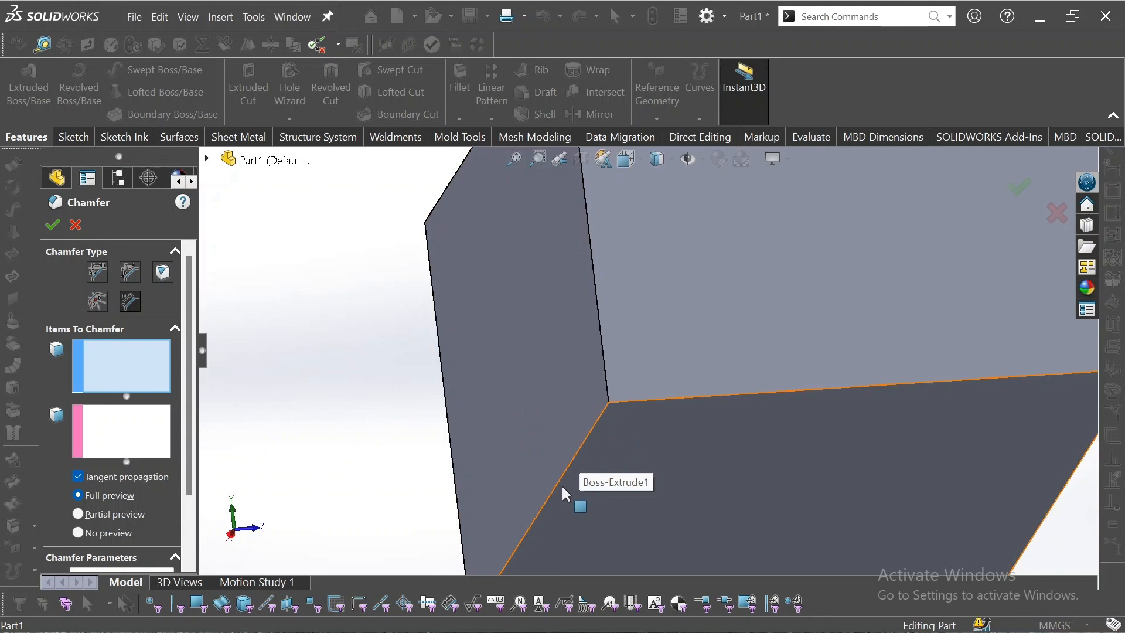
pyautogui.click(524, 381)
pyautogui.click(130, 428)
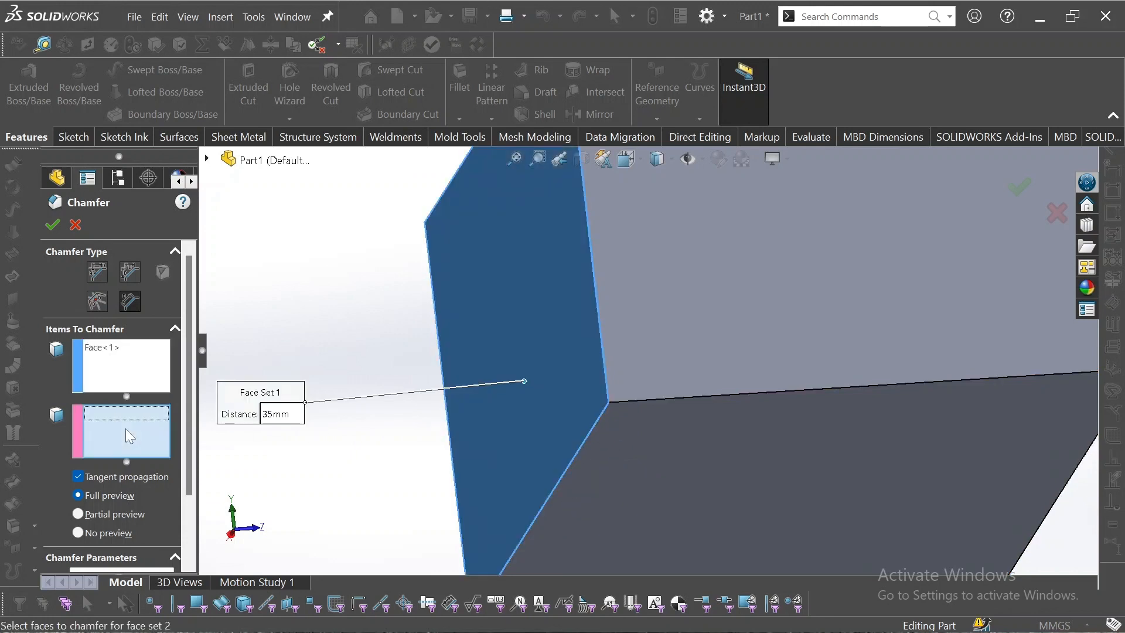
pyautogui.click(674, 468)
pyautogui.moveTo(674, 469)
pyautogui.mouseDown(button='middle')
pyautogui.moveTo(646, 463)
pyautogui.moveTo(635, 487)
pyautogui.moveTo(644, 483)
pyautogui.mouseUp(button='middle')
# - Switch to the Left view, set the face-face chamfer's distance to 20 mm and apply the chamfer
pyautogui.press('space')
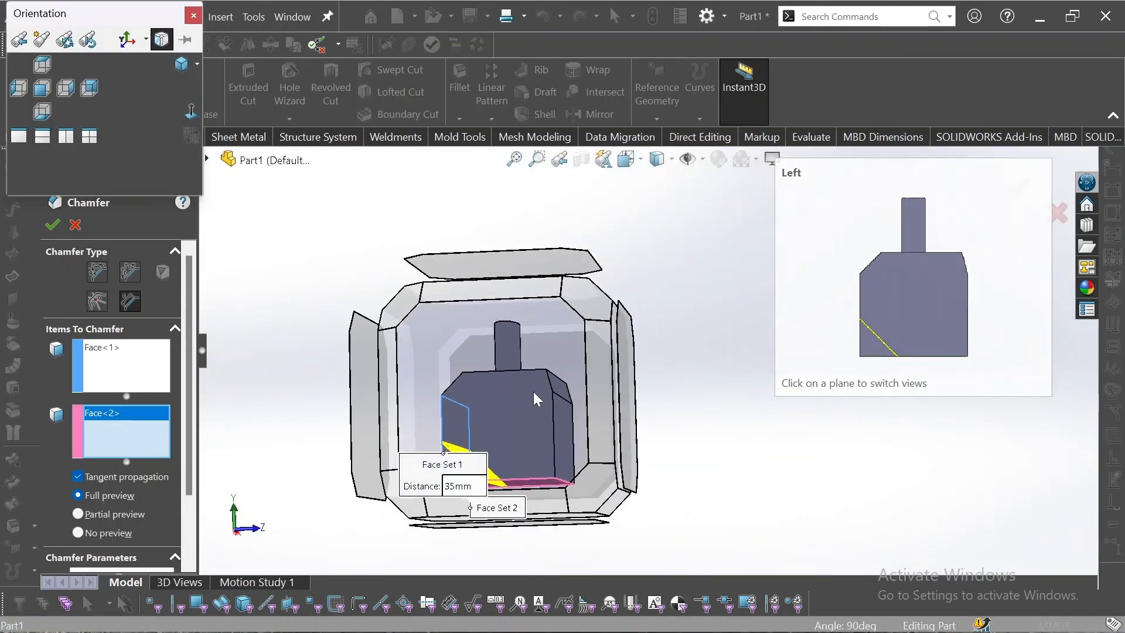
pyautogui.click(536, 394)
pyautogui.scroll(2, 603, 456)
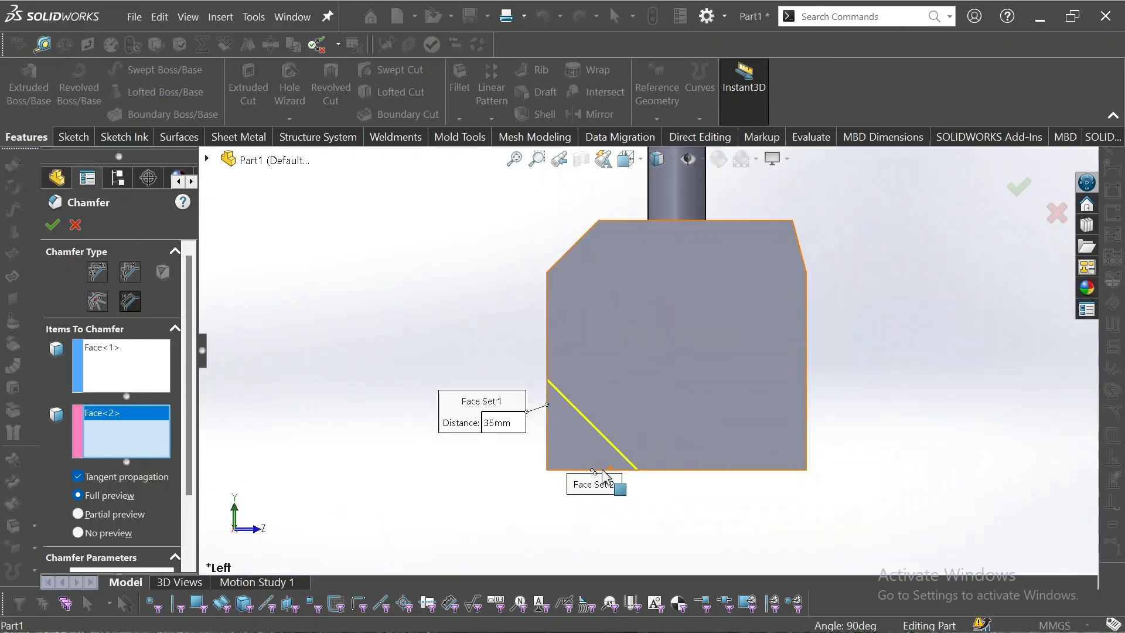
pyautogui.scroll(-4, 602, 470)
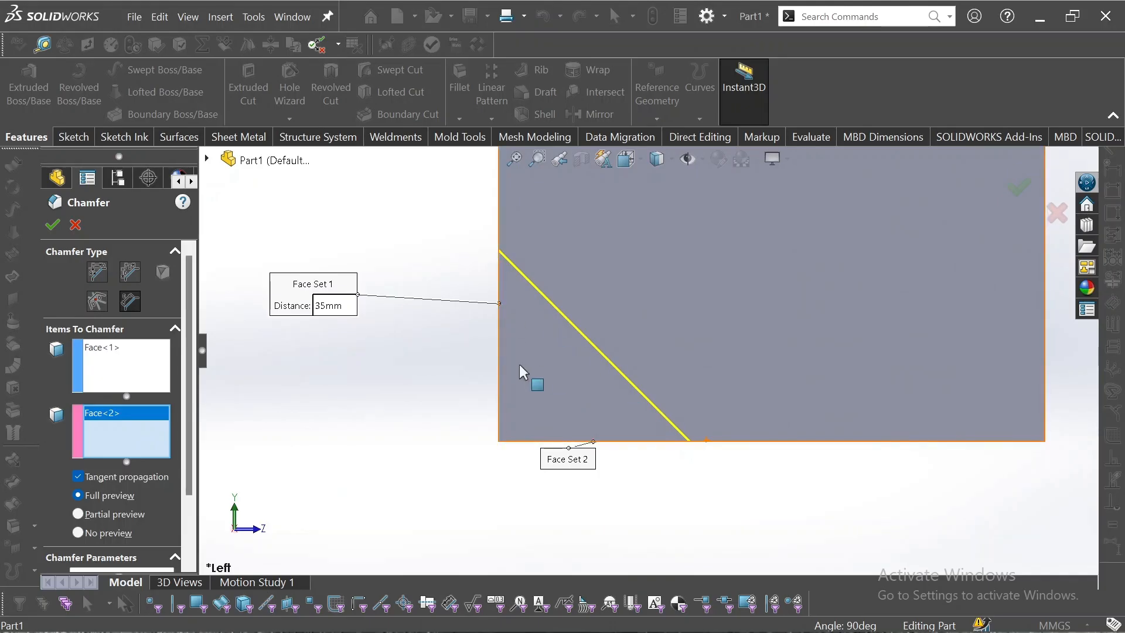
pyautogui.click(345, 315)
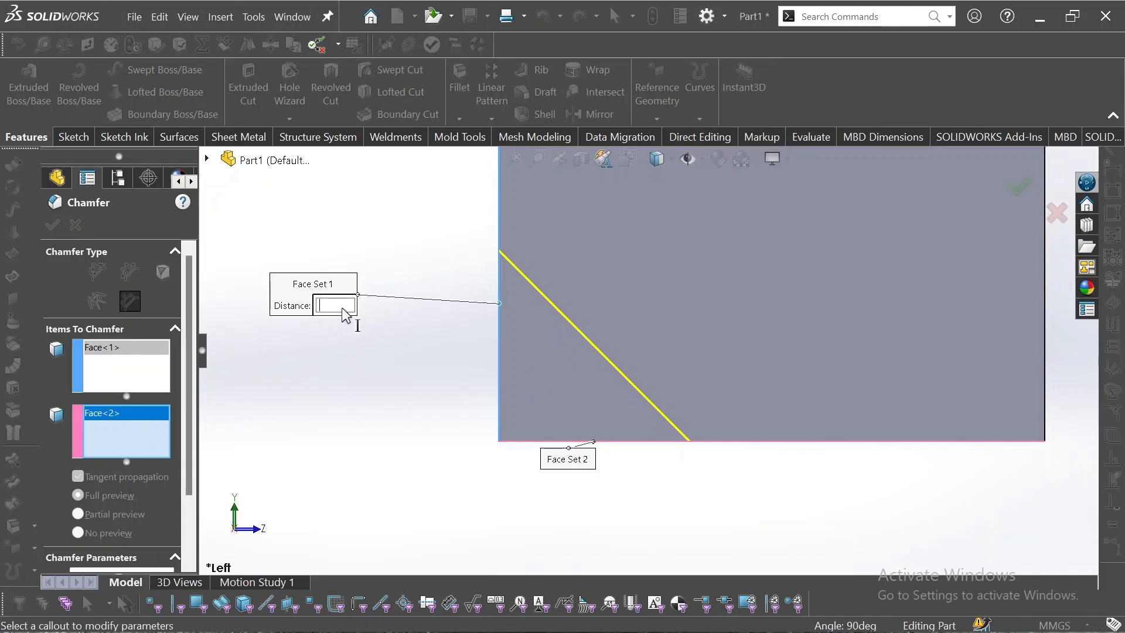
pyautogui.press('Return')
pyautogui.press('Return')
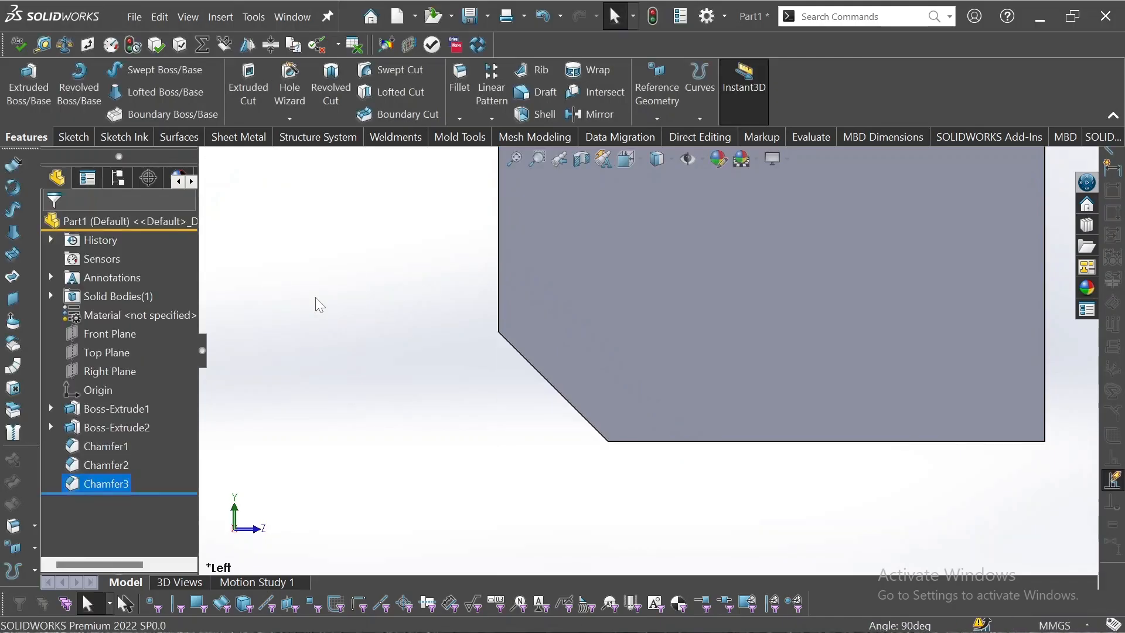
# - Review the settings of the symmetric chamfer on the box's -Z top edge, leaving them as they are
pyautogui.press('f')
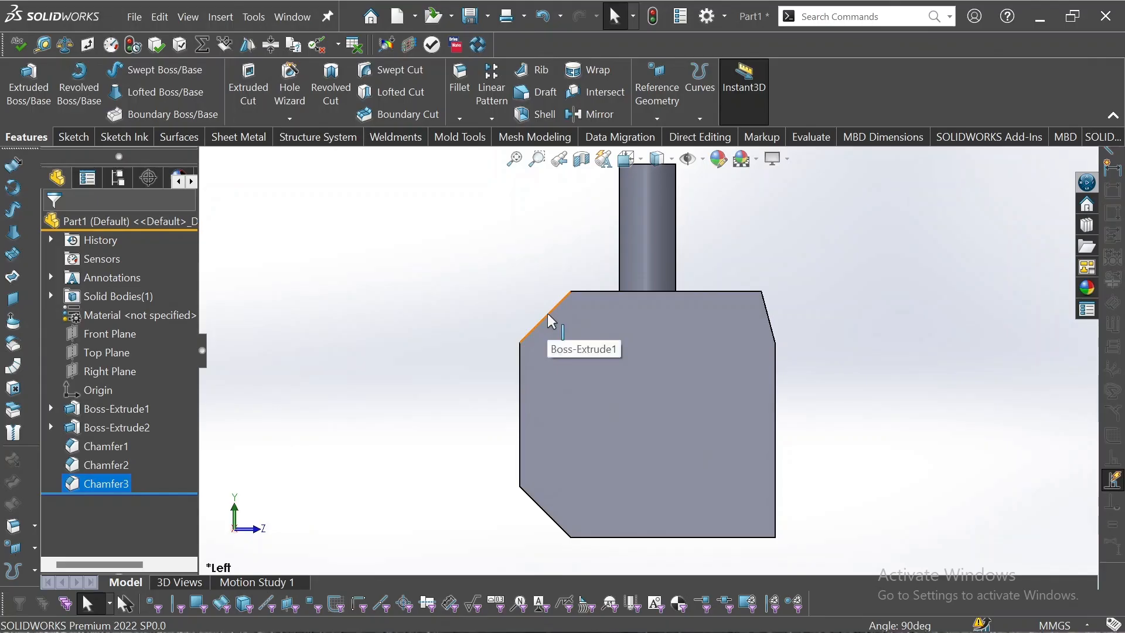
pyautogui.click(95, 465)
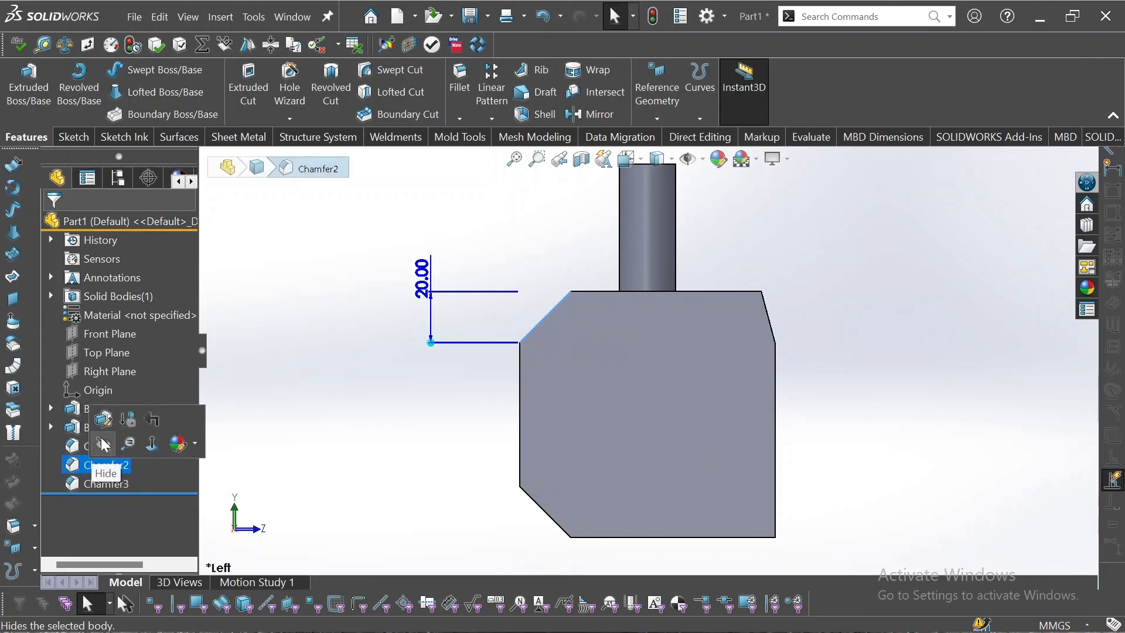
pyautogui.click(102, 420)
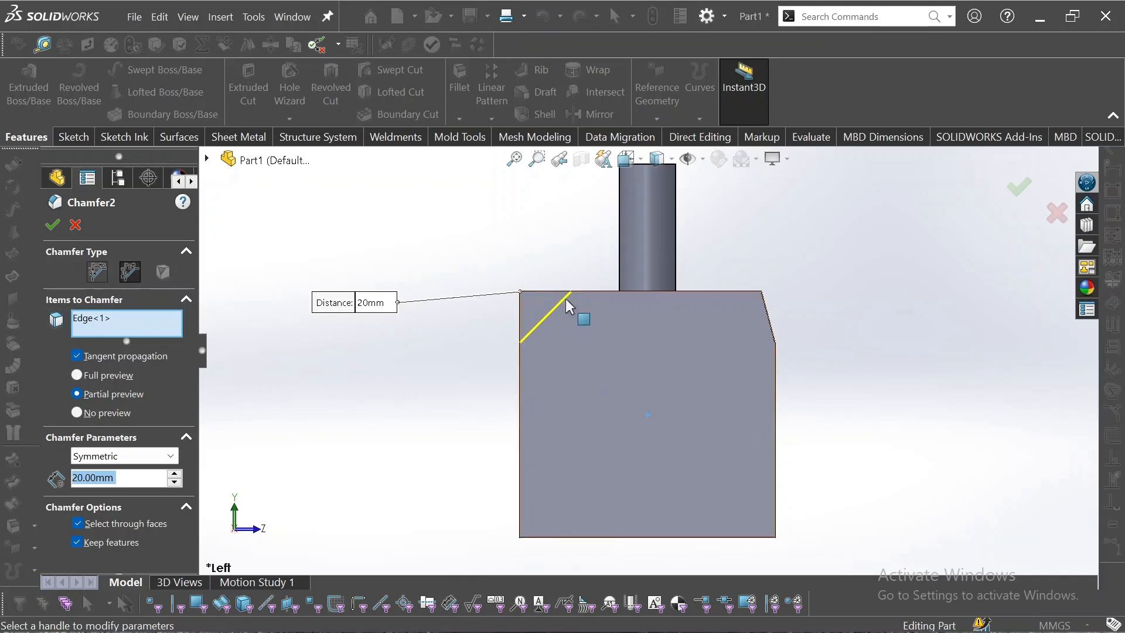
pyautogui.press('Return')
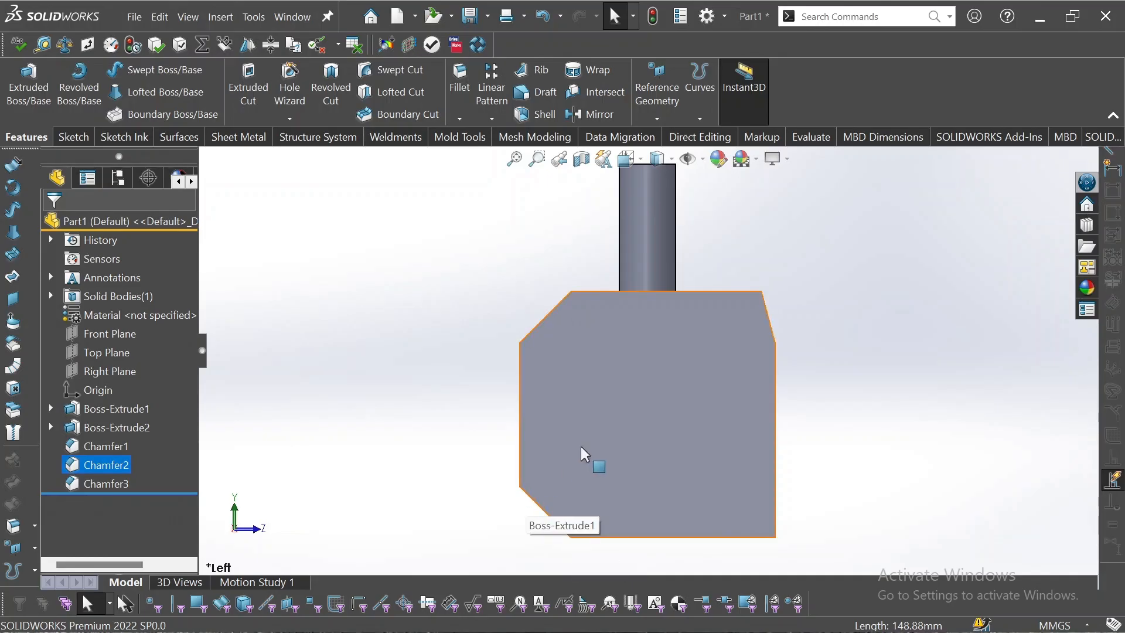
# - Sketch a line on the box's -X face along the full slanted edge of the bottom face-face chamfer
pyautogui.click(637, 400)
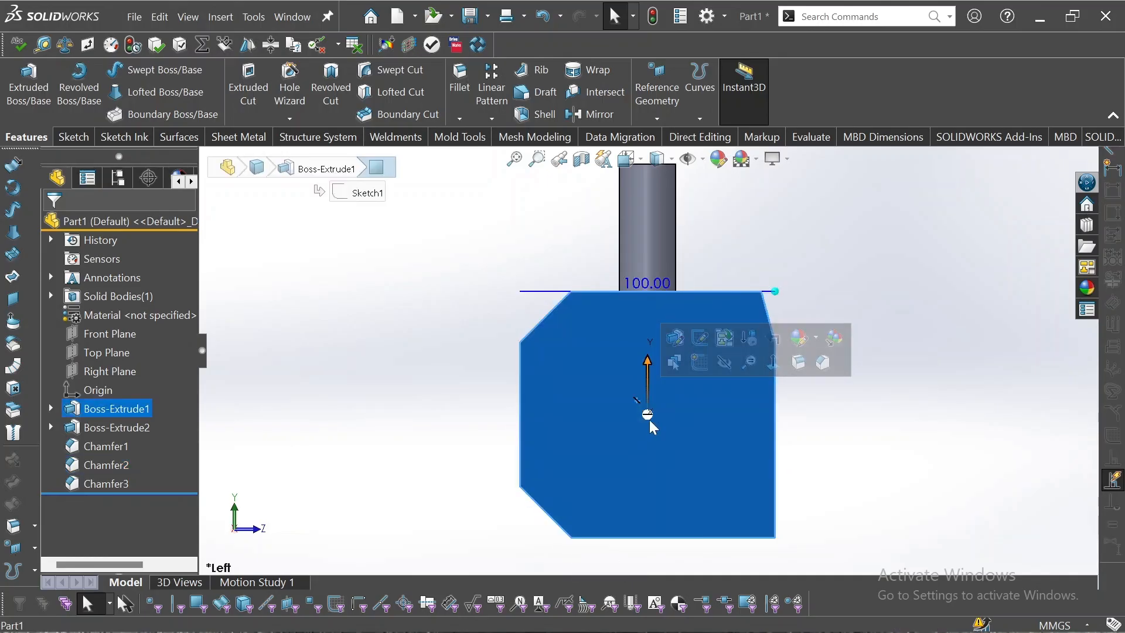
pyautogui.click(707, 365)
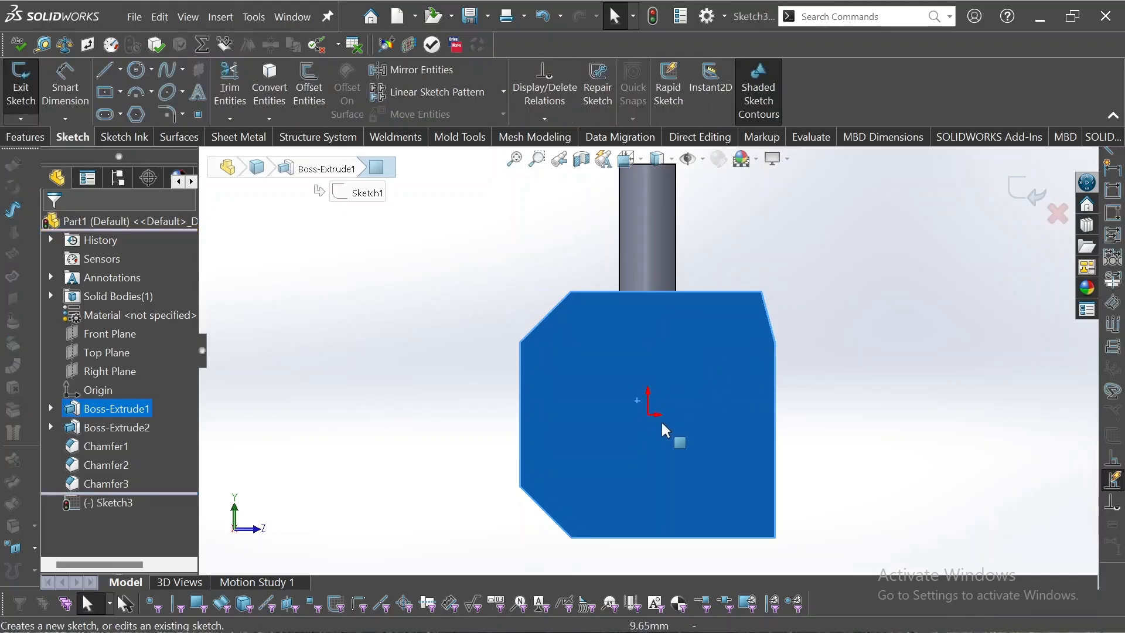
pyautogui.press('l')
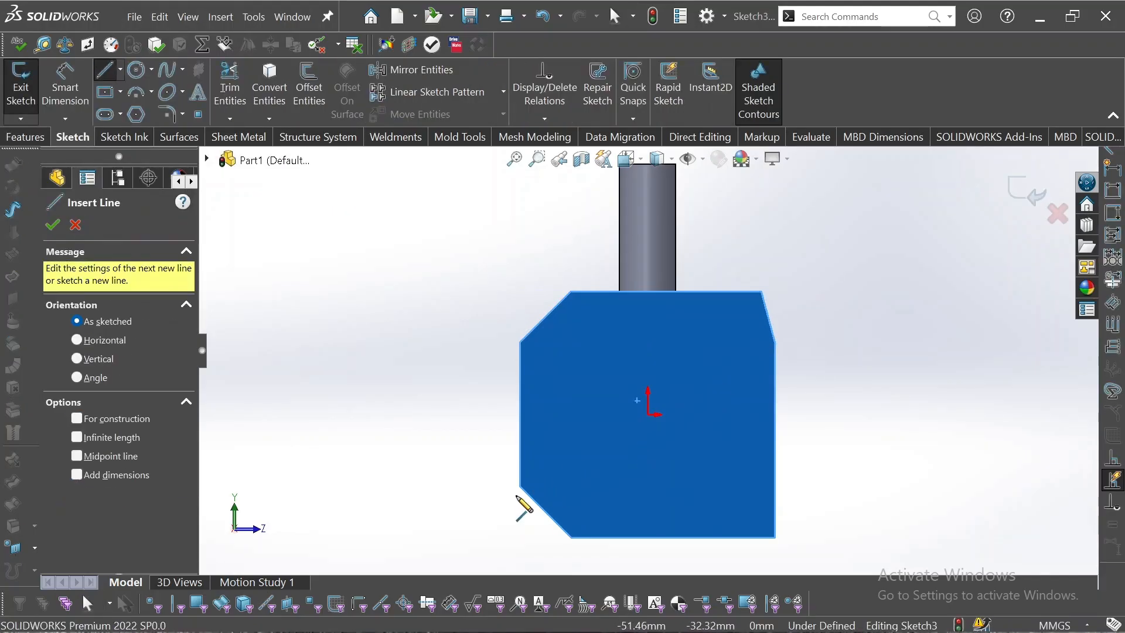
pyautogui.click(519, 487)
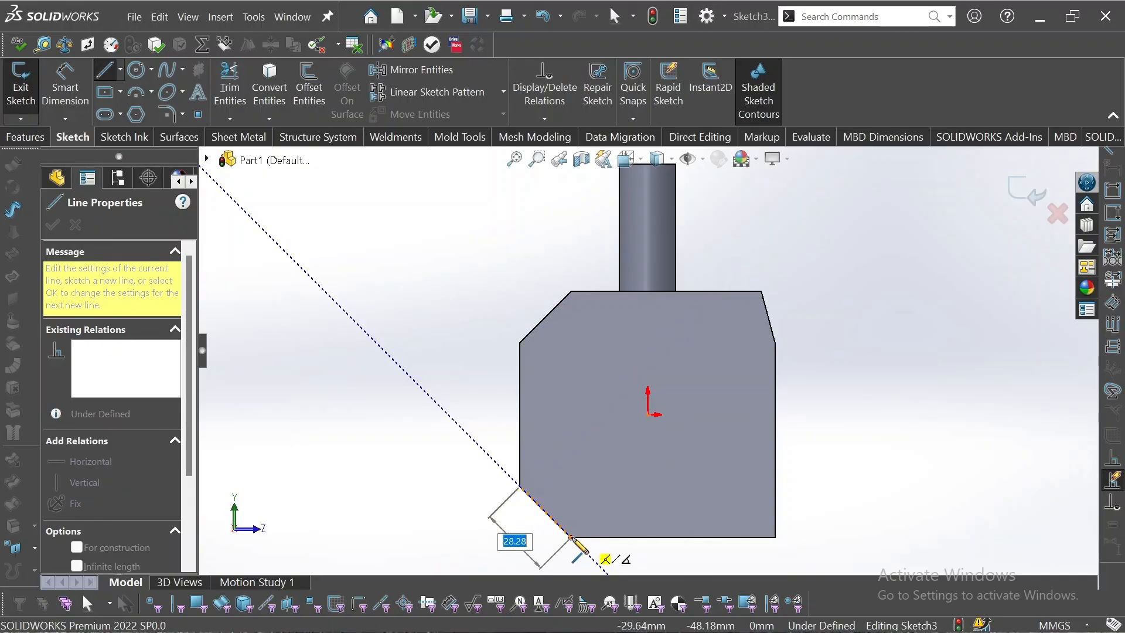
pyautogui.click(572, 538)
pyautogui.press('Escape')
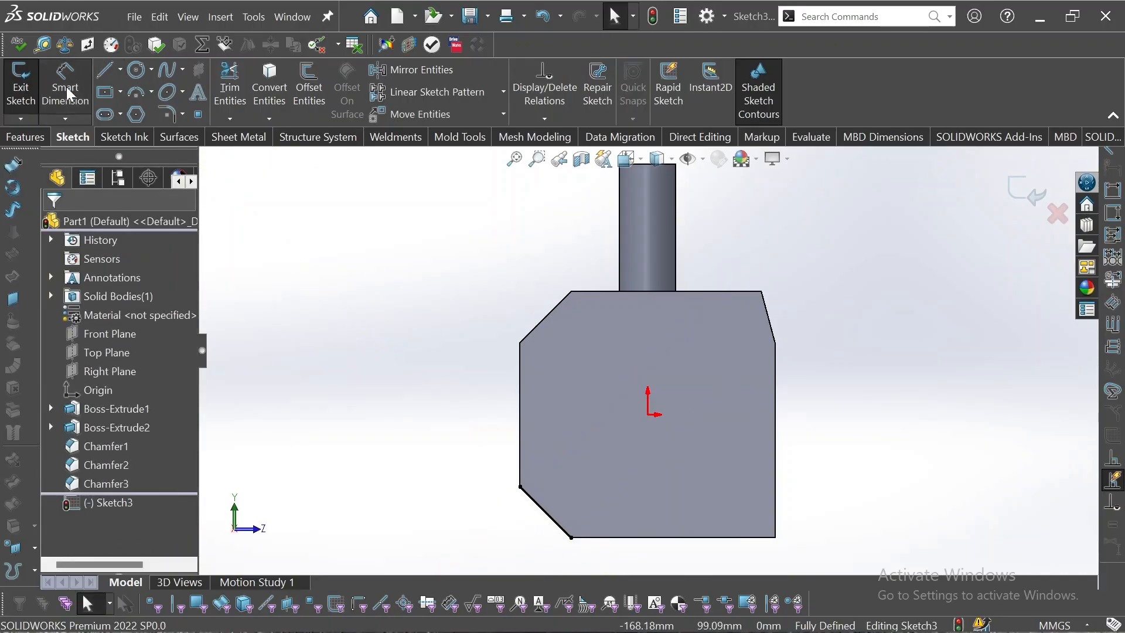
# - Add a vertical and a horizontal driven dimension to the sketched line along the bottom chamfer
pyautogui.click(65, 88)
pyautogui.click(554, 523)
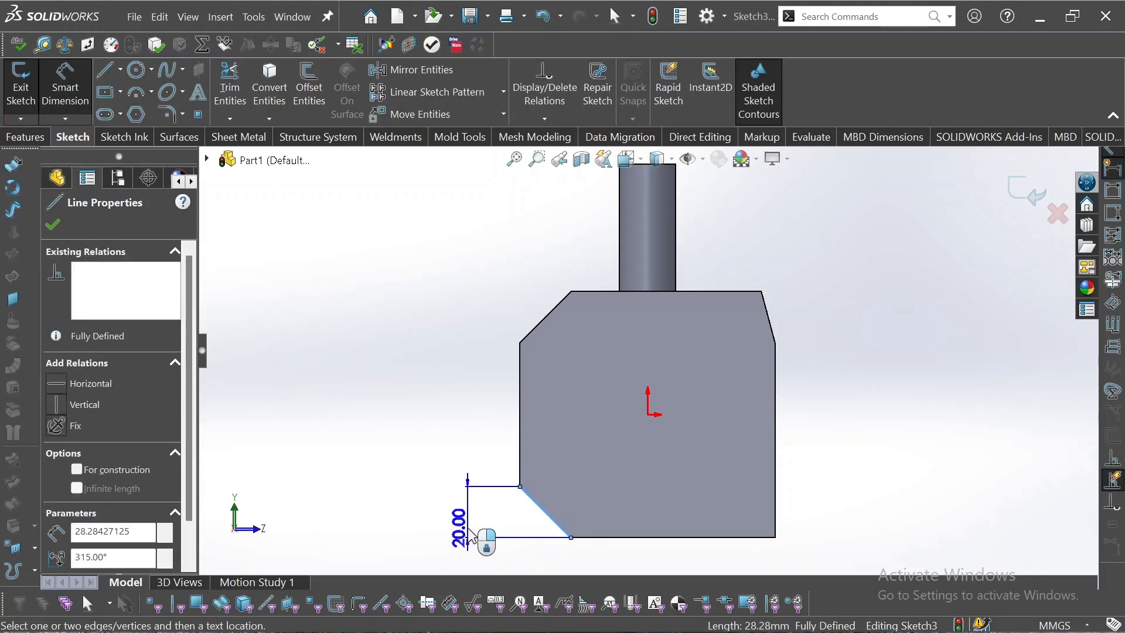
pyautogui.click(469, 534)
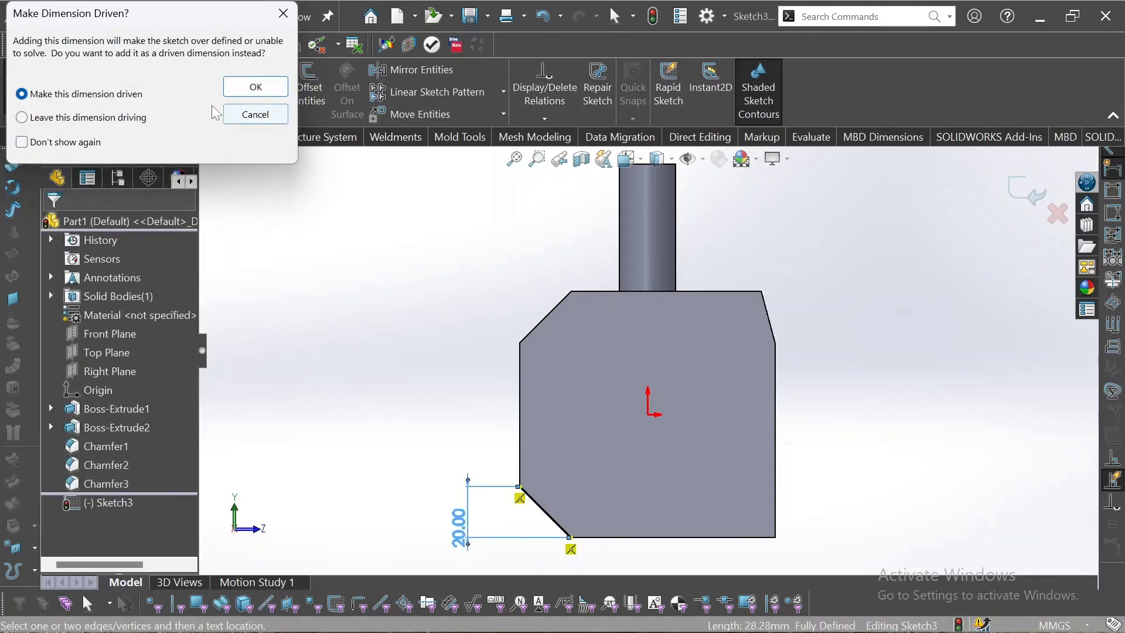
pyautogui.click(255, 86)
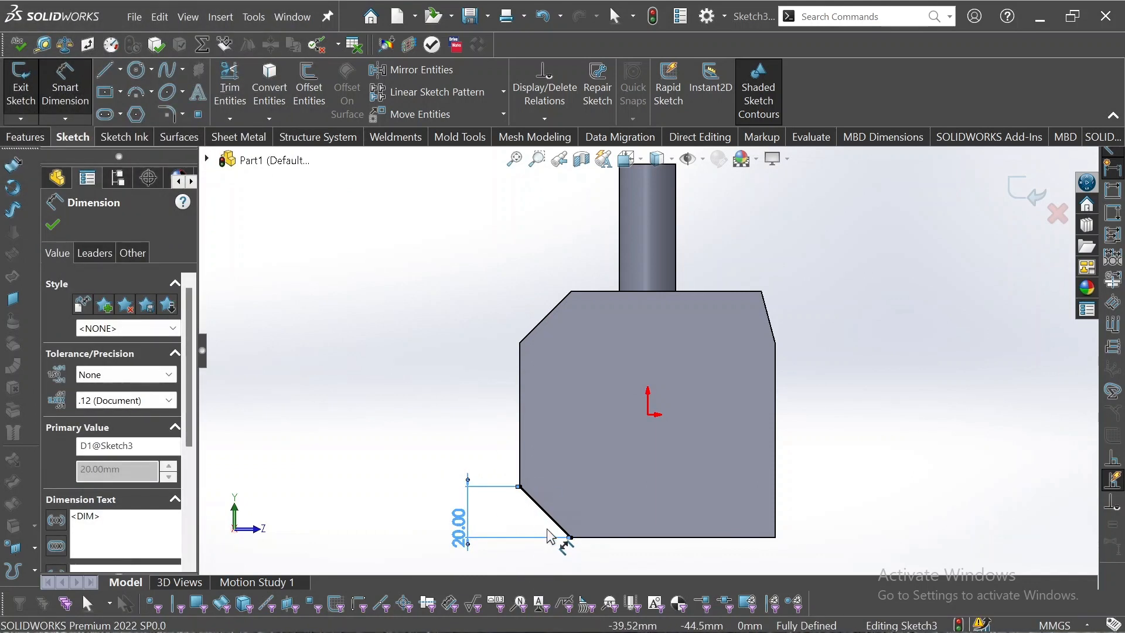
pyautogui.scroll(1, 554, 524)
pyautogui.scroll(3, 563, 498)
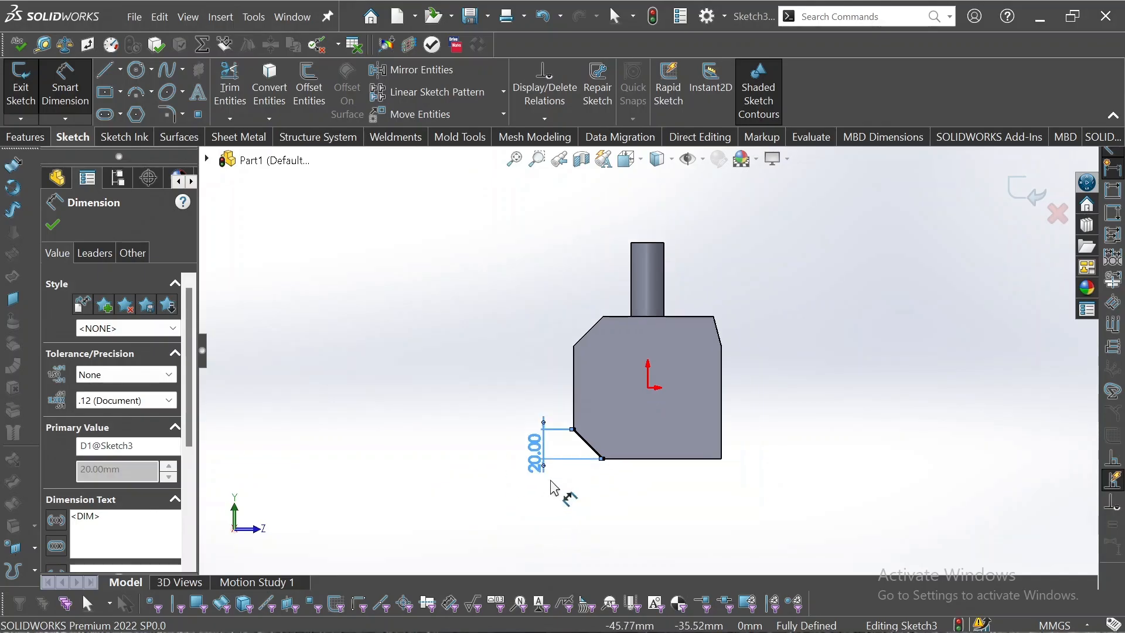
pyautogui.click(591, 449)
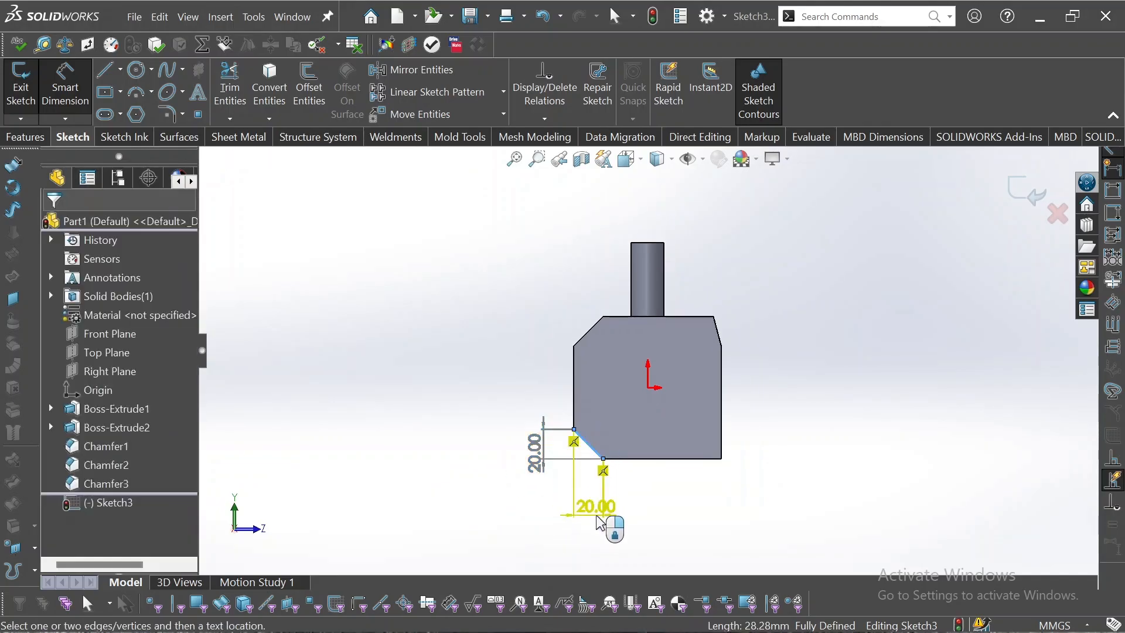
pyautogui.click(599, 521)
pyautogui.click(255, 87)
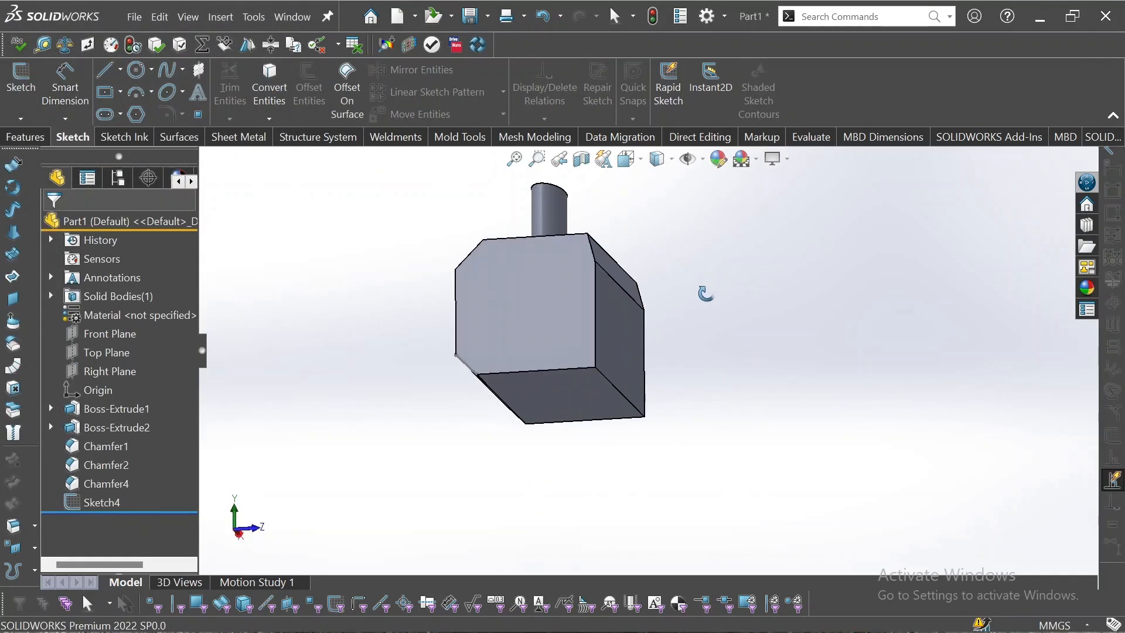
# - Start a vertex chamfer on the bottom corner of the box where the -X and +Z faces meet
pyautogui.moveTo(705, 294); pyautogui.dragTo(691, 274, button='middle')
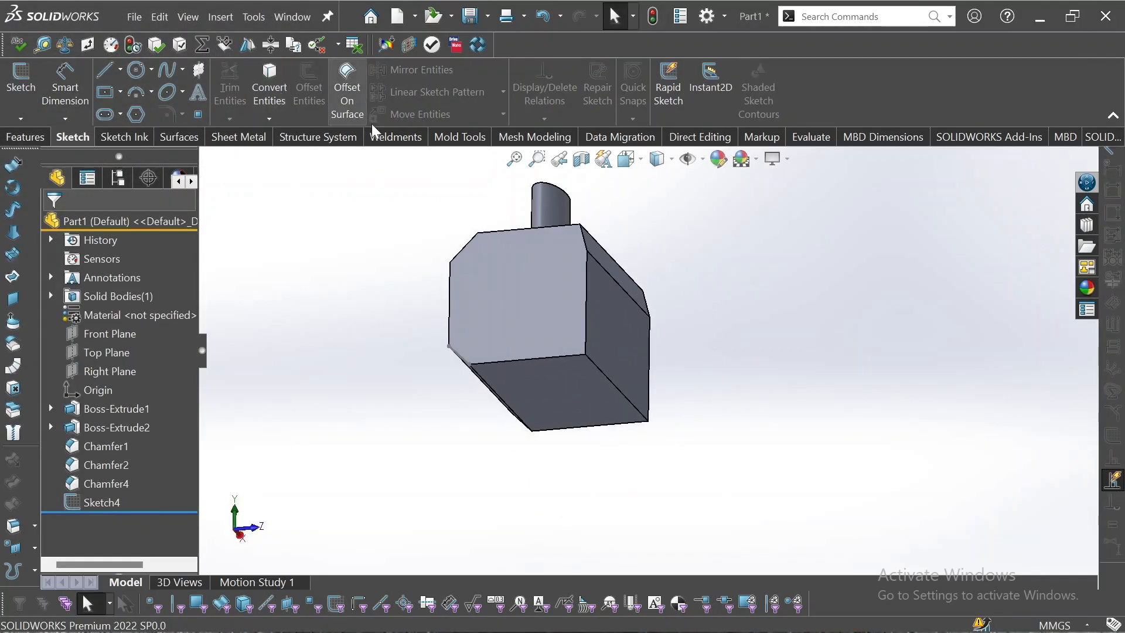
pyautogui.click(28, 137)
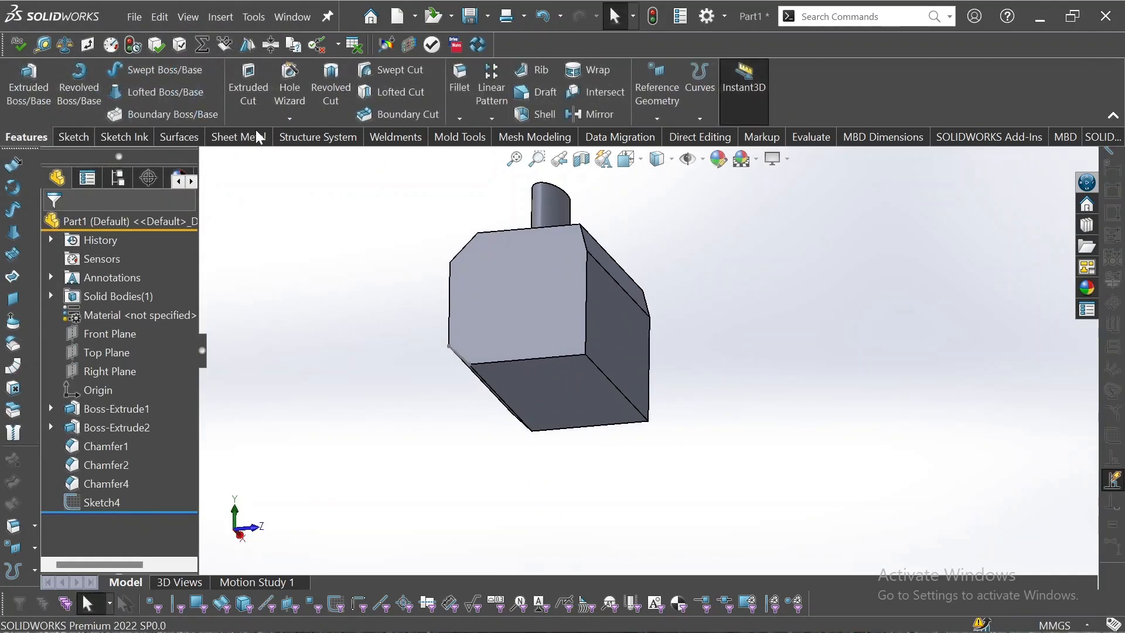
pyautogui.click(460, 119)
pyautogui.click(465, 158)
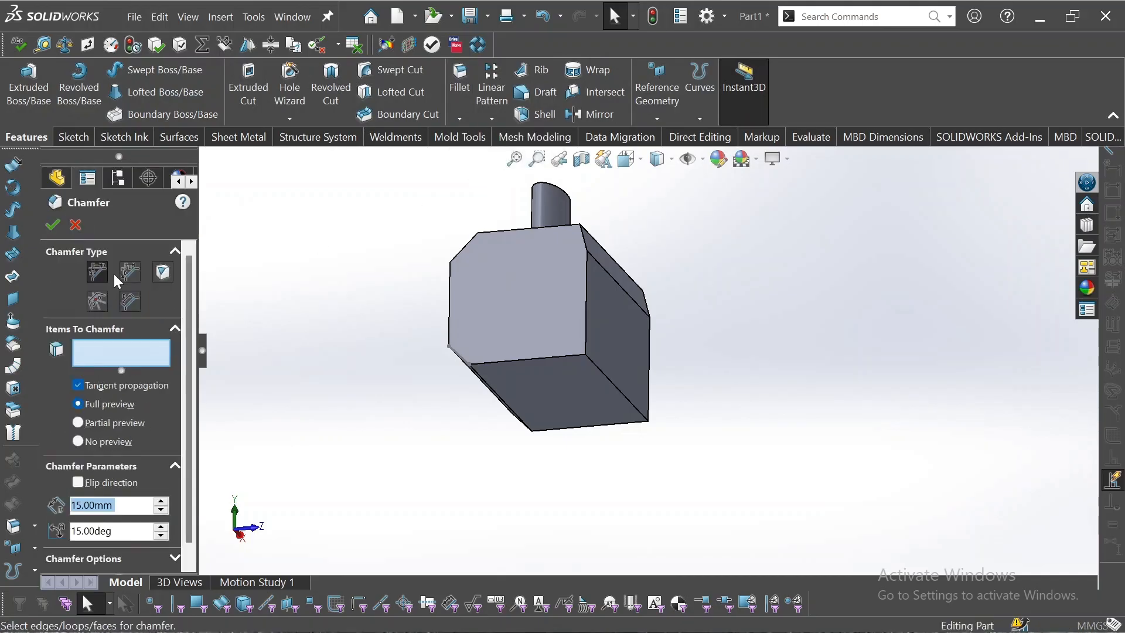
pyautogui.click(165, 272)
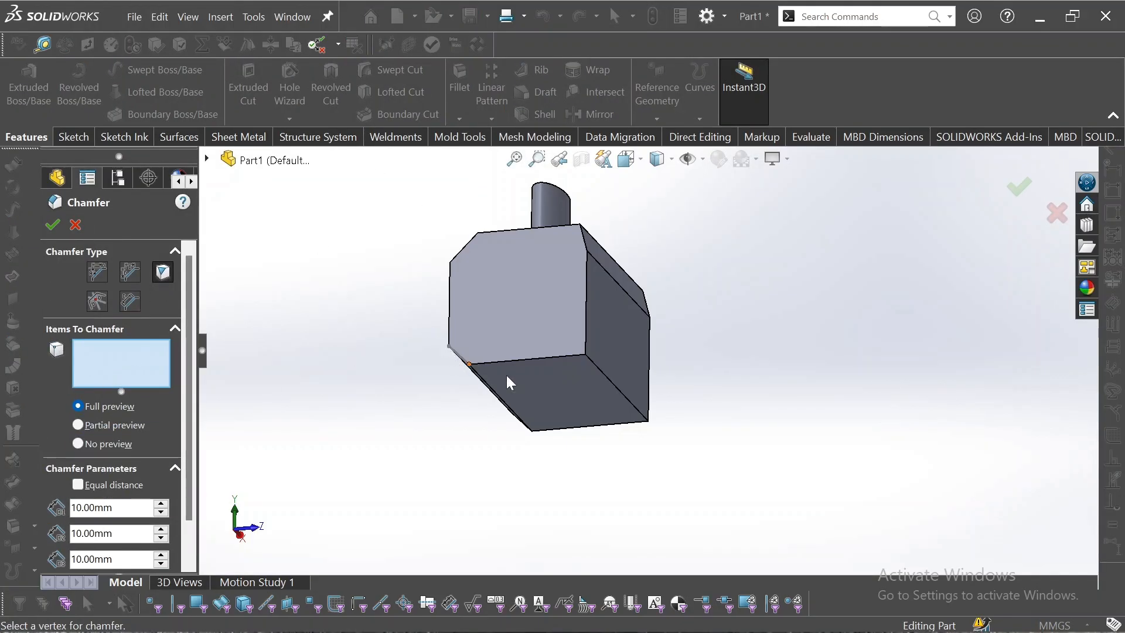
pyautogui.click(586, 355)
pyautogui.scroll(-5, 592, 358)
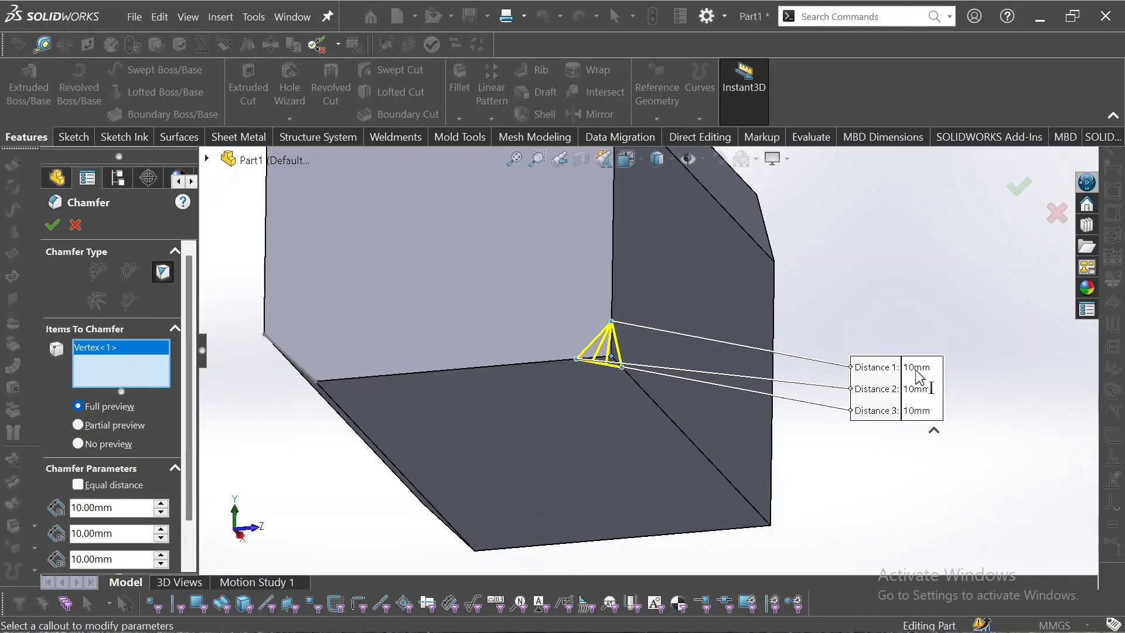
pyautogui.scroll(-3, 184, 432)
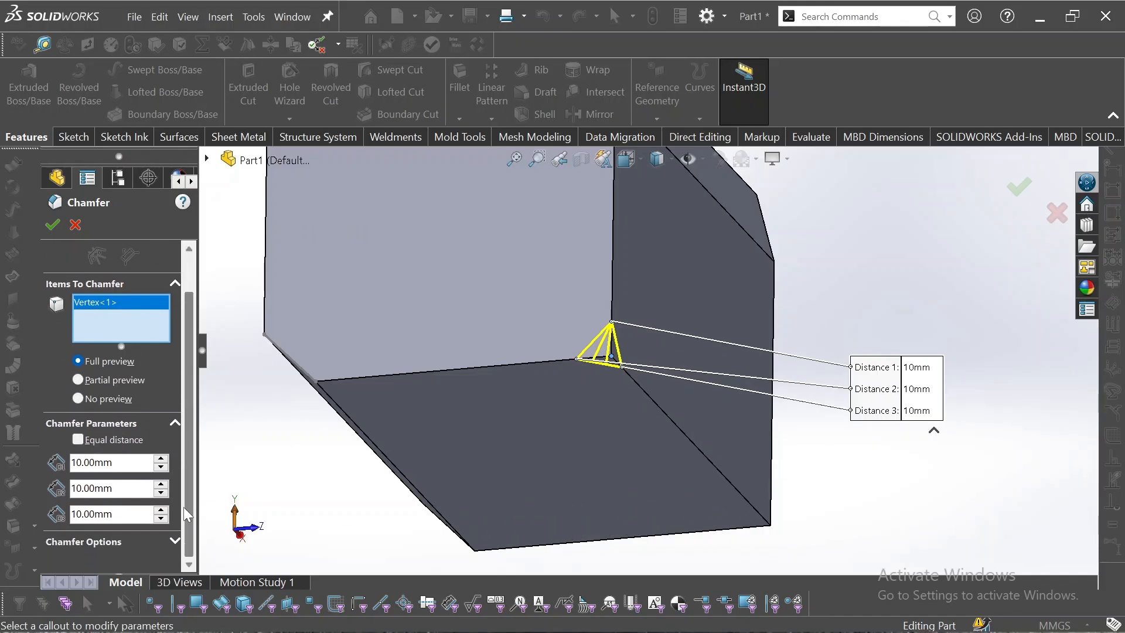
# - Make the vertex chamfer on the box's bottom corner use an equal distance of 30 mm on all three edges
pyautogui.click(79, 439)
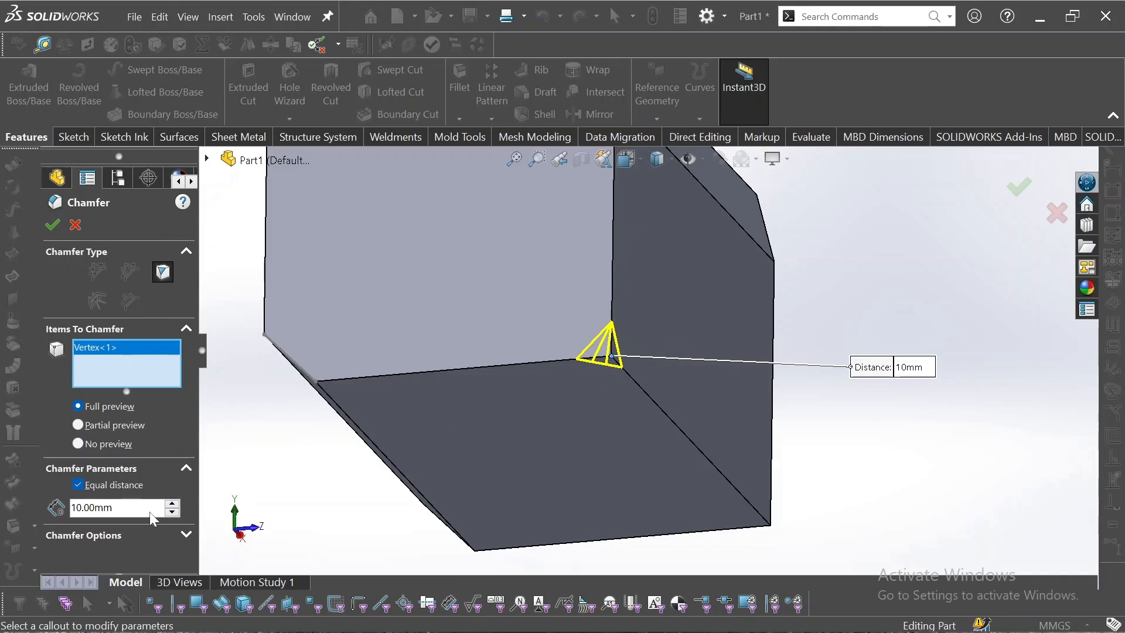
pyautogui.press('BackSpace')
pyautogui.press('BackSpace')
pyautogui.press('BackSpace')
pyautogui.press('BackSpace')
pyautogui.press('BackSpace')
pyautogui.press('BackSpace')
pyautogui.press('BackSpace')
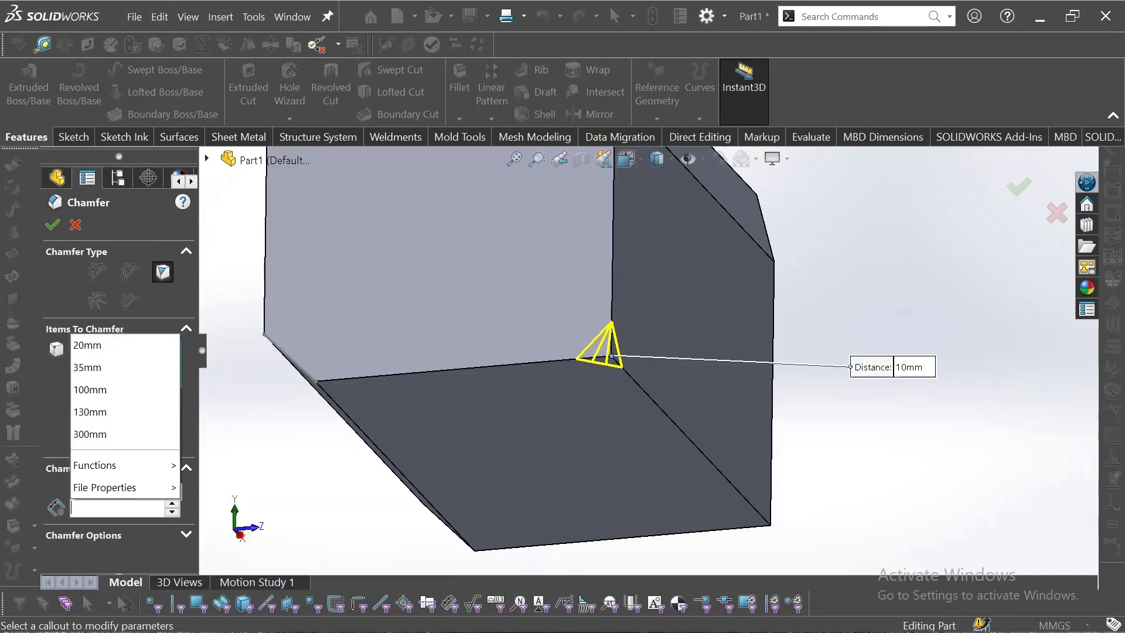
pyautogui.write('30')
pyautogui.press('Return')
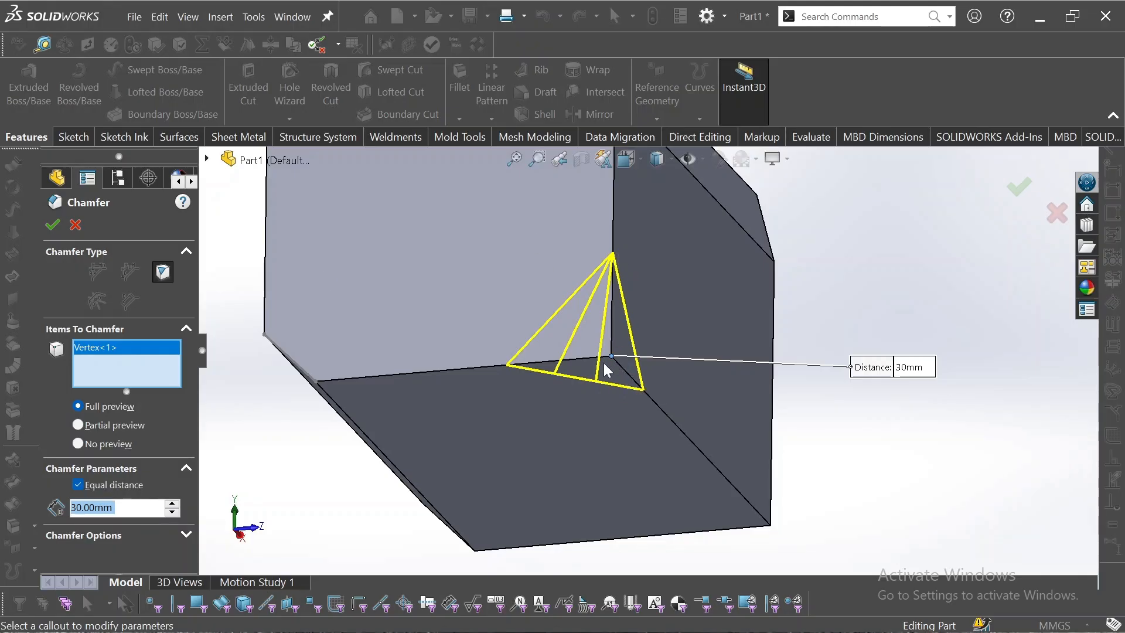
# - Turn off equal distance for the vertex chamfer, set its second distance to 40 mm and accept the feature
pyautogui.moveTo(652, 399); pyautogui.dragTo(616, 347, button='middle')
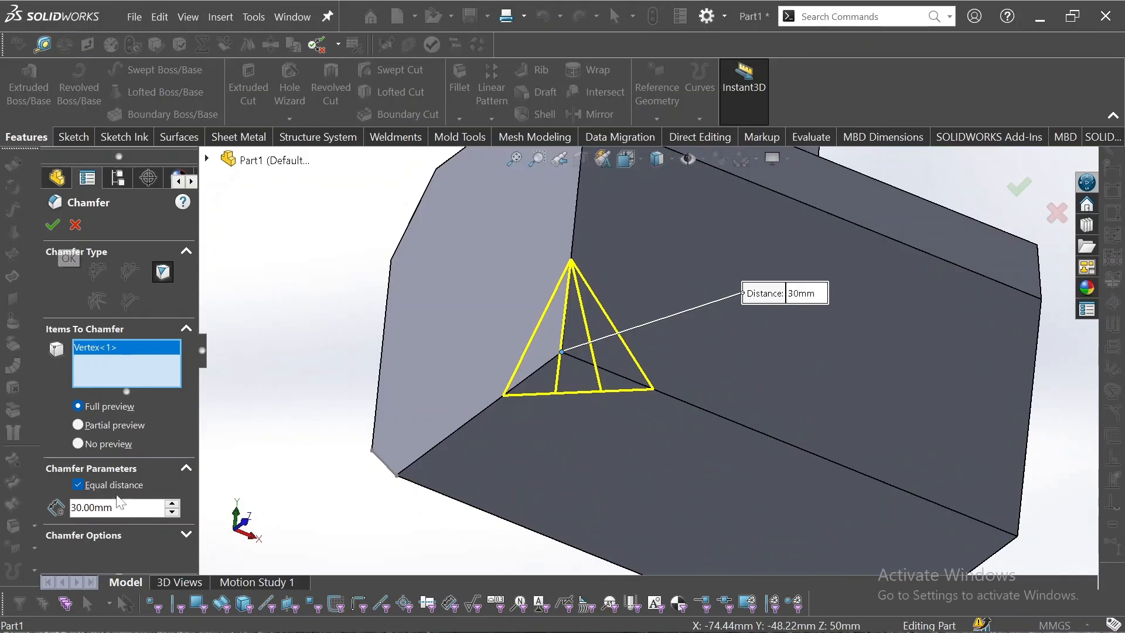
pyautogui.click(78, 485)
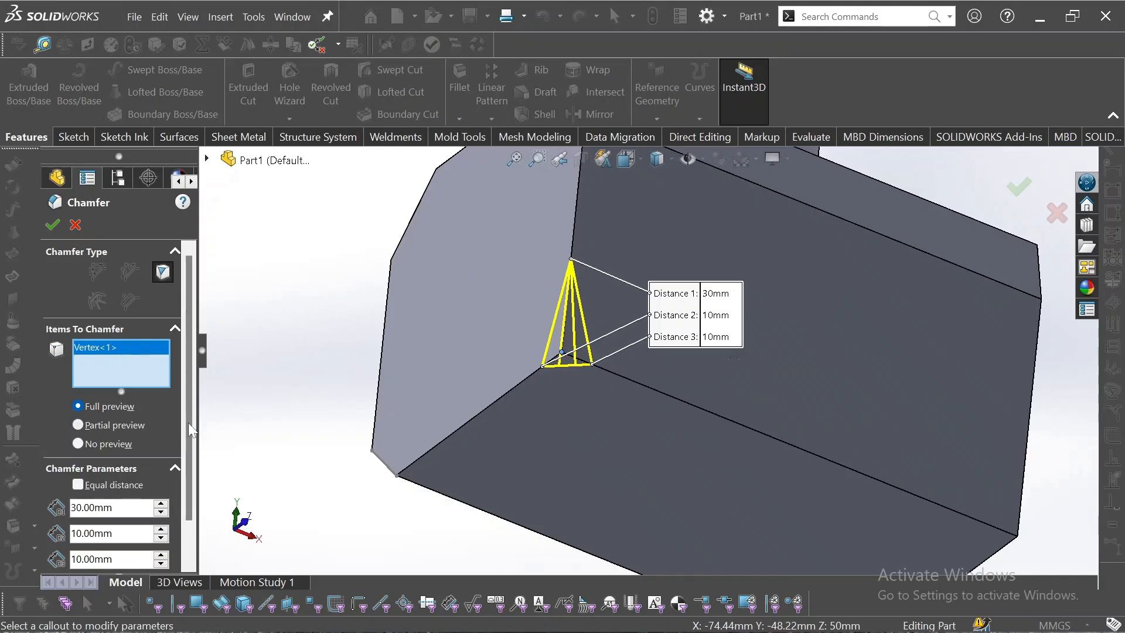
pyautogui.scroll(-1, 192, 435)
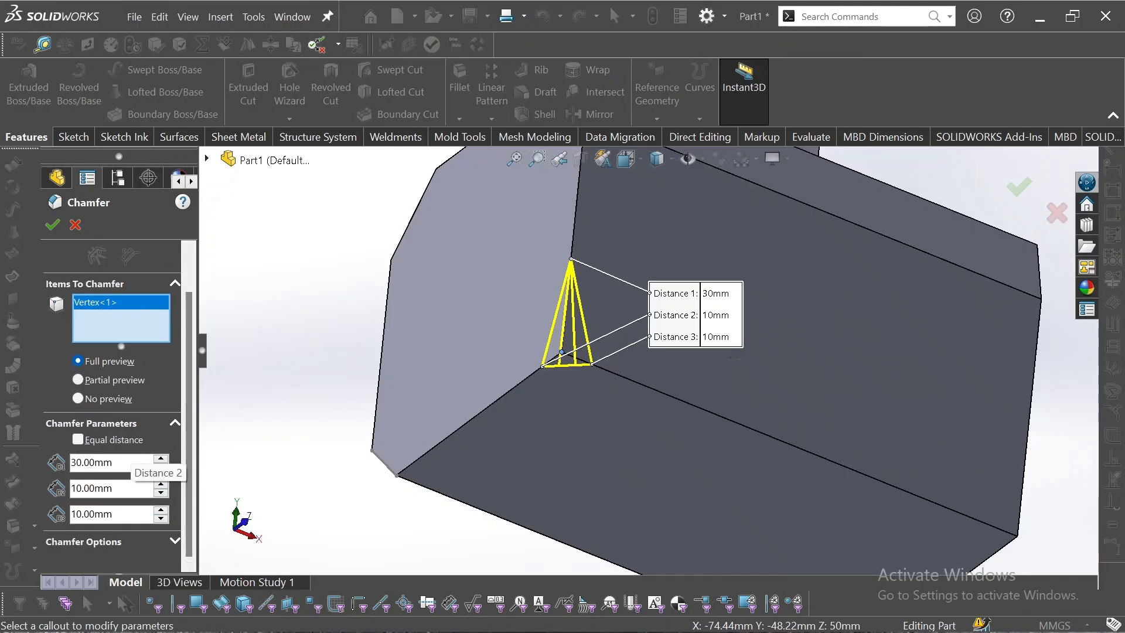
pyautogui.press('BackSpace')
pyautogui.press('BackSpace')
pyautogui.press('BackSpace')
pyautogui.press('BackSpace')
pyautogui.press('BackSpace')
pyautogui.press('BackSpace')
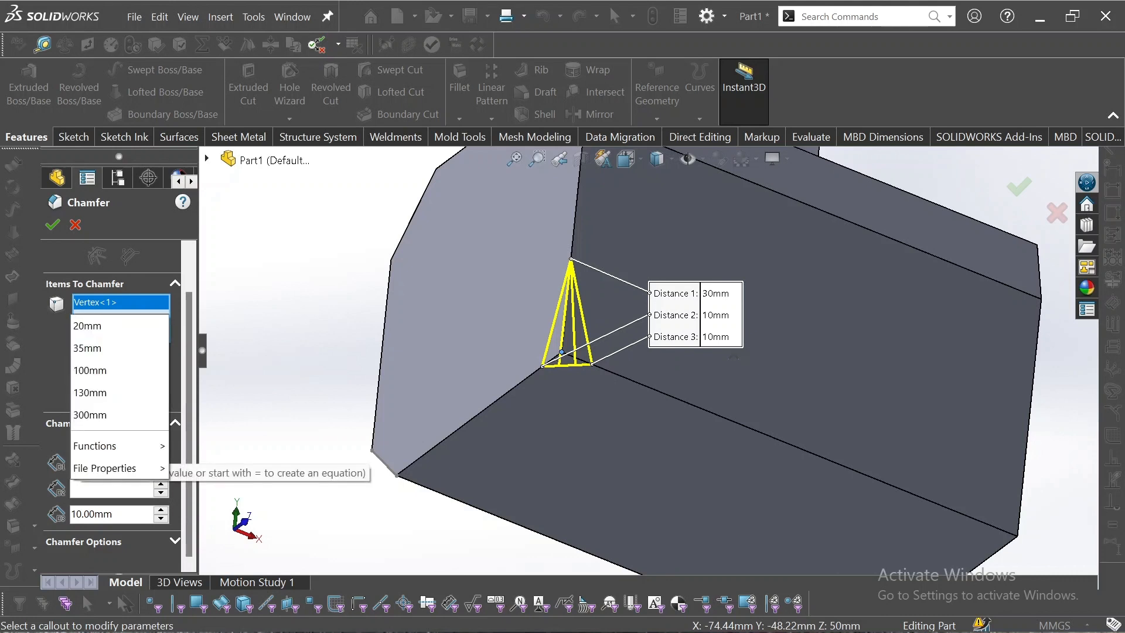
pyautogui.write('40')
pyautogui.press('Return')
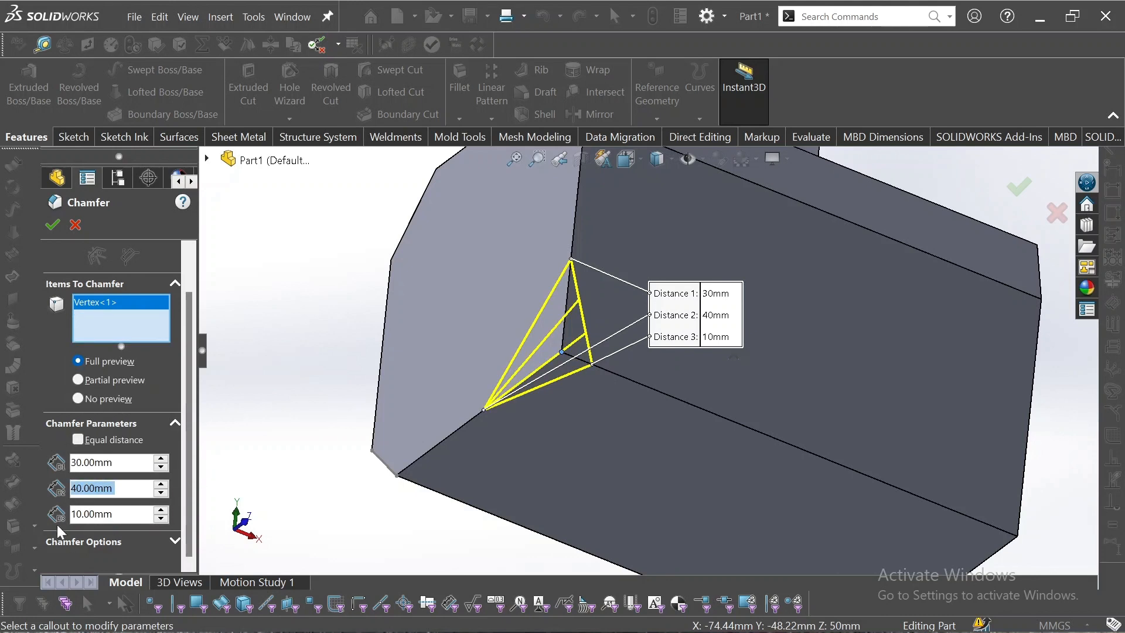
pyautogui.click(47, 226)
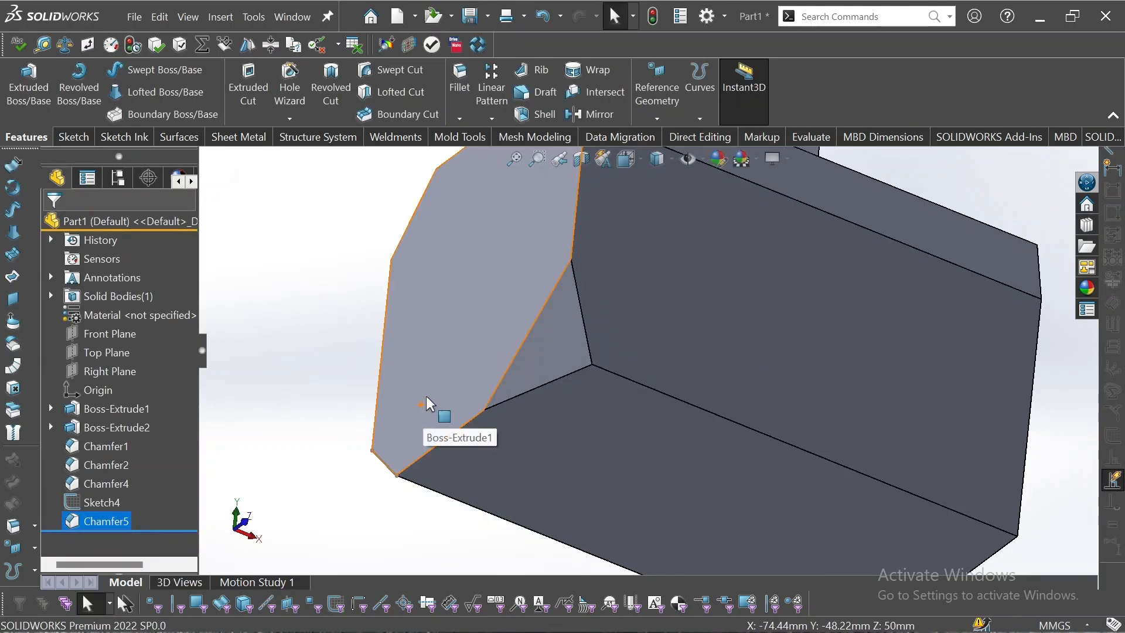
pyautogui.moveTo(569, 457); pyautogui.dragTo(673, 388, button='middle')
pyautogui.scroll(4, 661, 350)
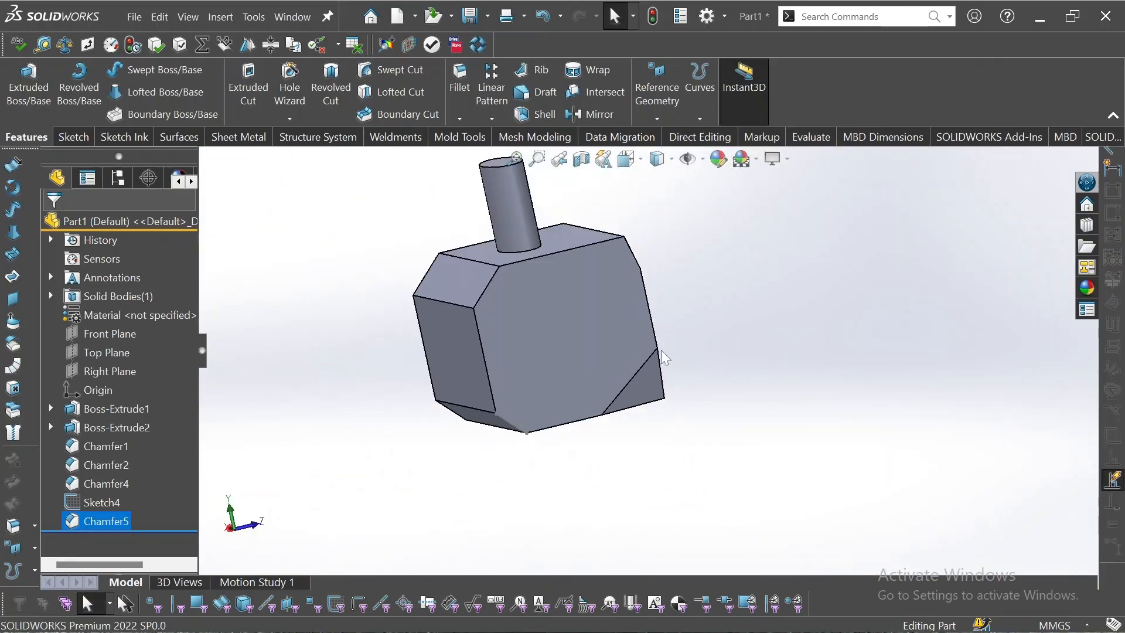
pyautogui.moveTo(654, 279); pyautogui.dragTo(649, 316, button='middle')
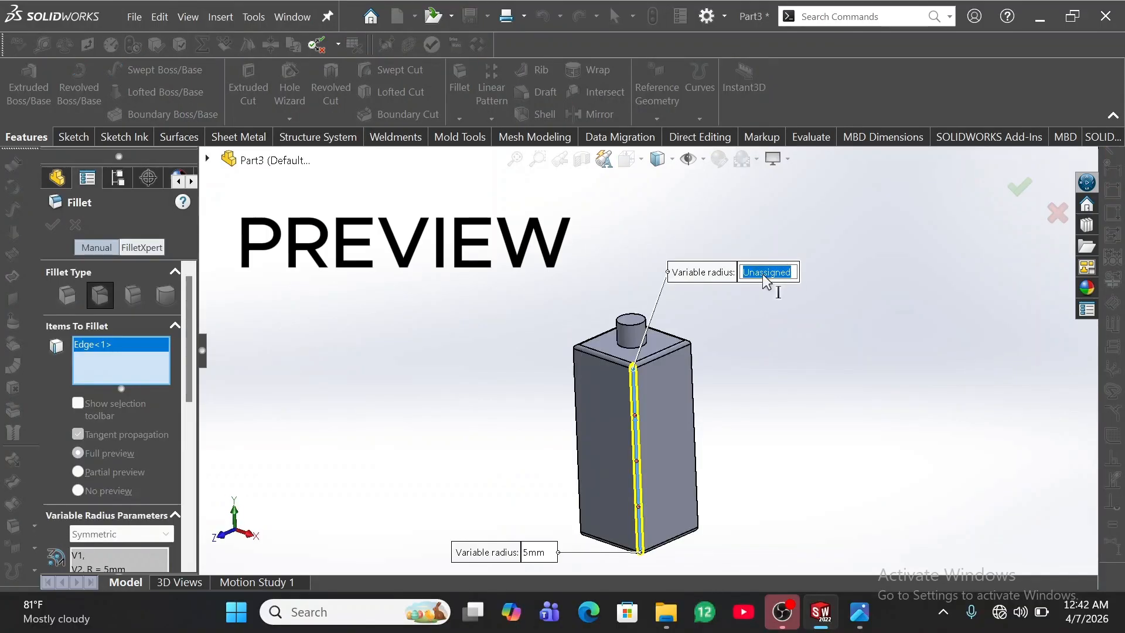
# - In Part3, set the variable fillet's radius at the upper end of the bottle body's vertical edge to 70 mm and apply it
pyautogui.write('70')
pyautogui.press('Return')
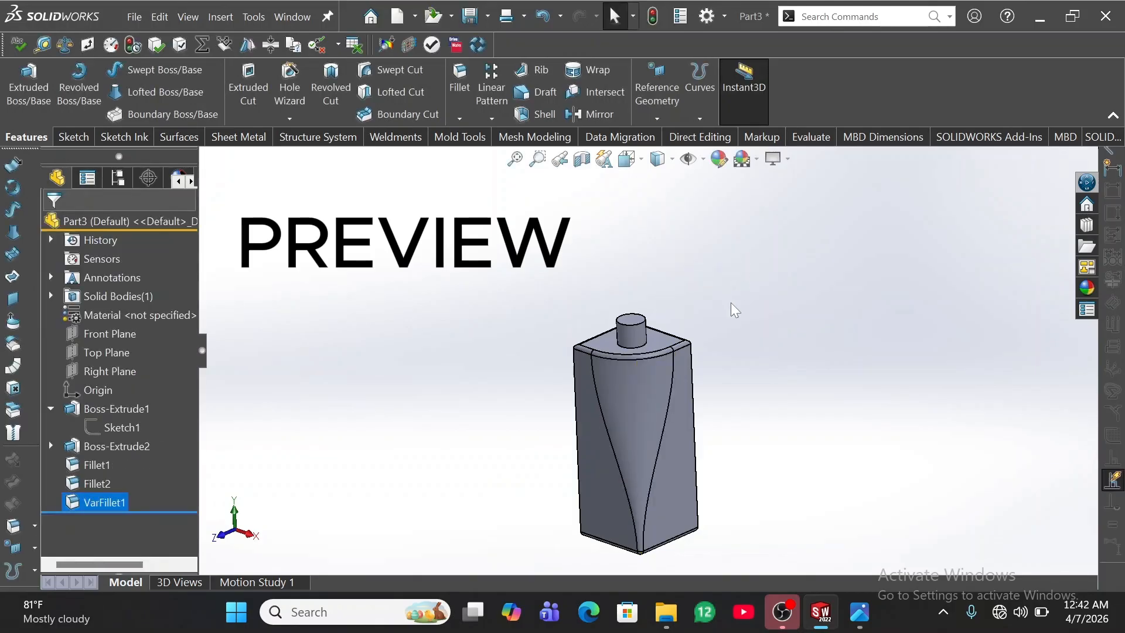
pyautogui.moveTo(736, 310); pyautogui.dragTo(660, 348, button='middle')
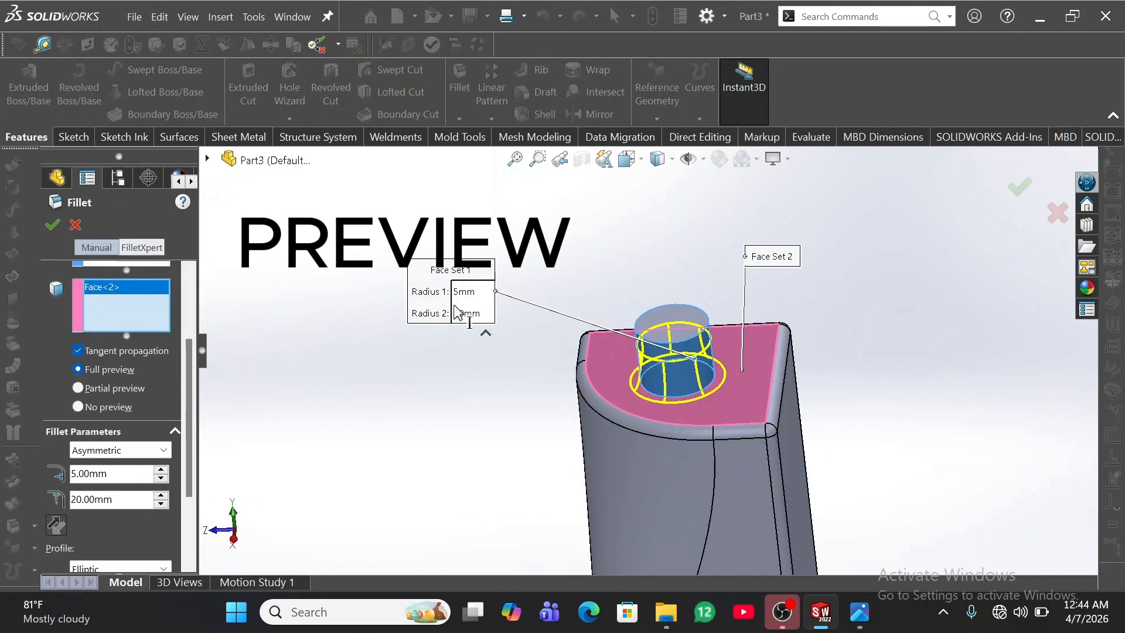
# - Set Radius 1 of the asymmetric face fillet at the neck's base to 15 mm and apply a 2 mm fillet to the neck's top edge
pyautogui.doubleClick(469, 293)
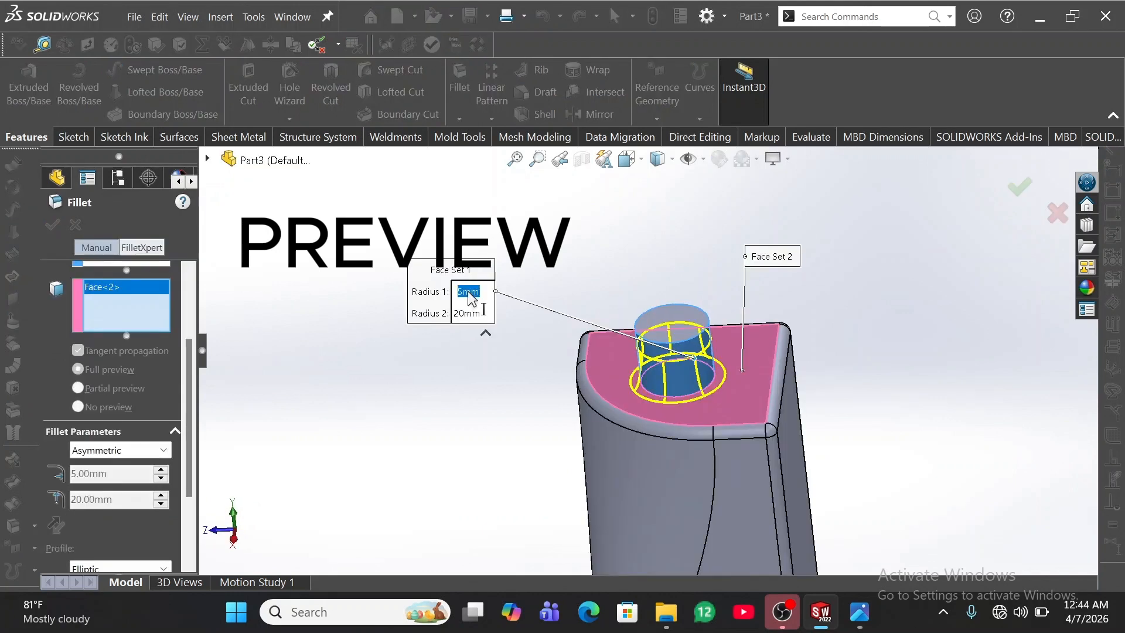
pyautogui.write('15')
pyautogui.press('Return')
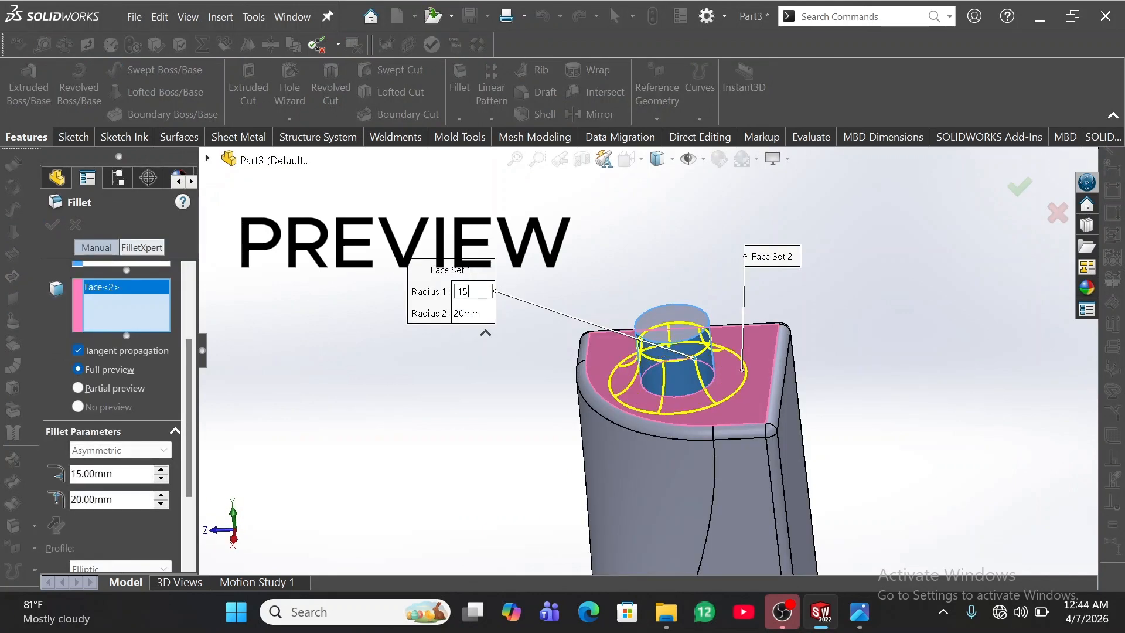
pyautogui.press('Return')
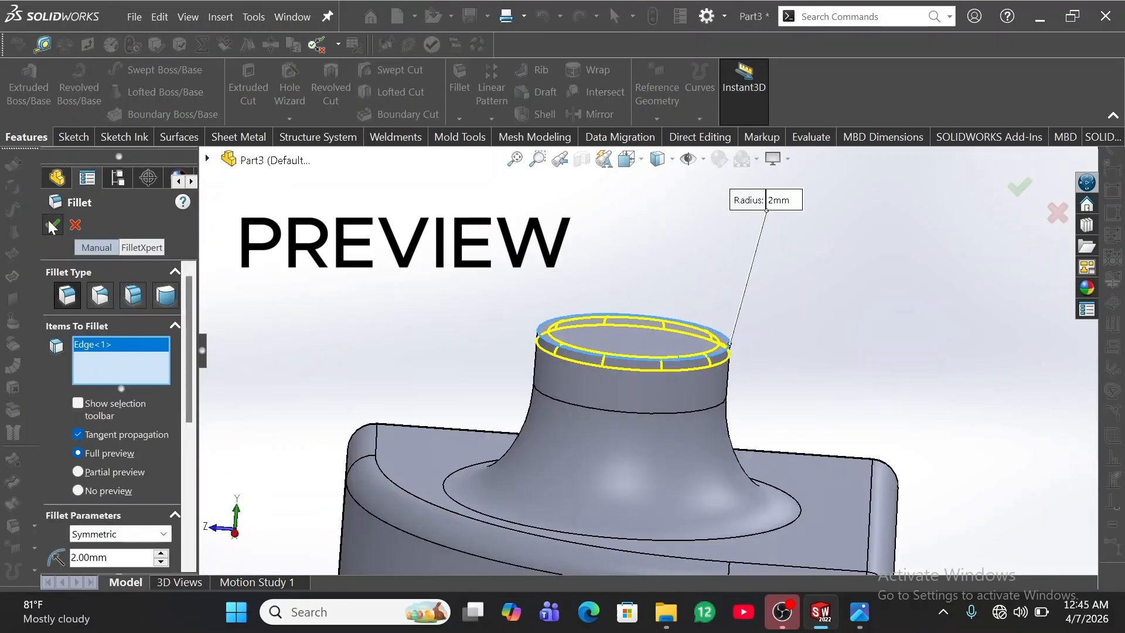
pyautogui.click(52, 225)
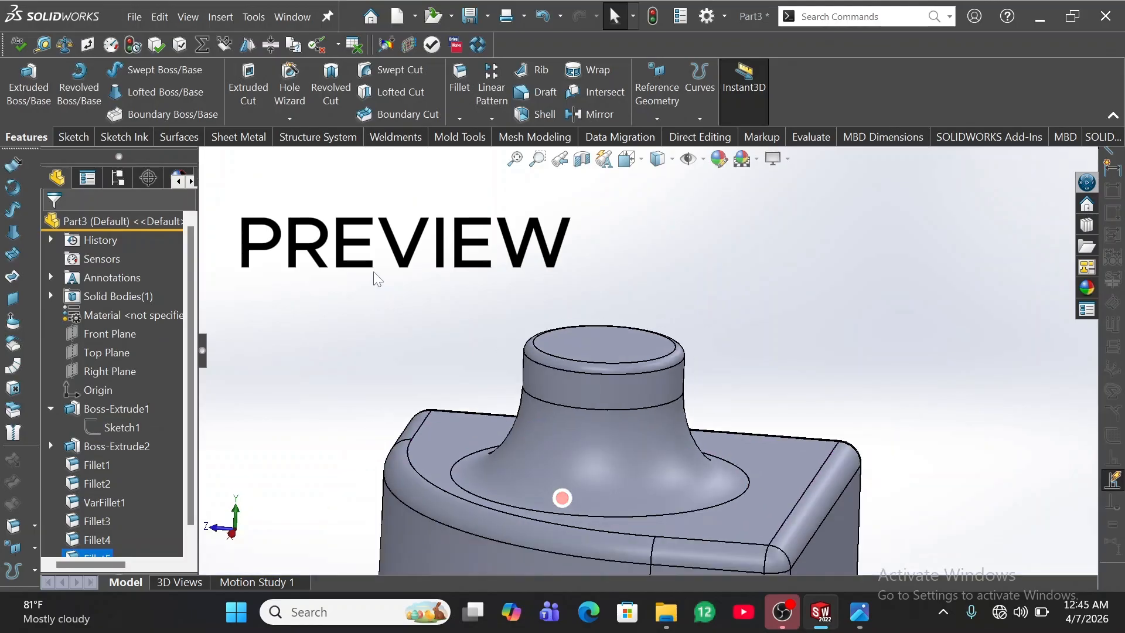